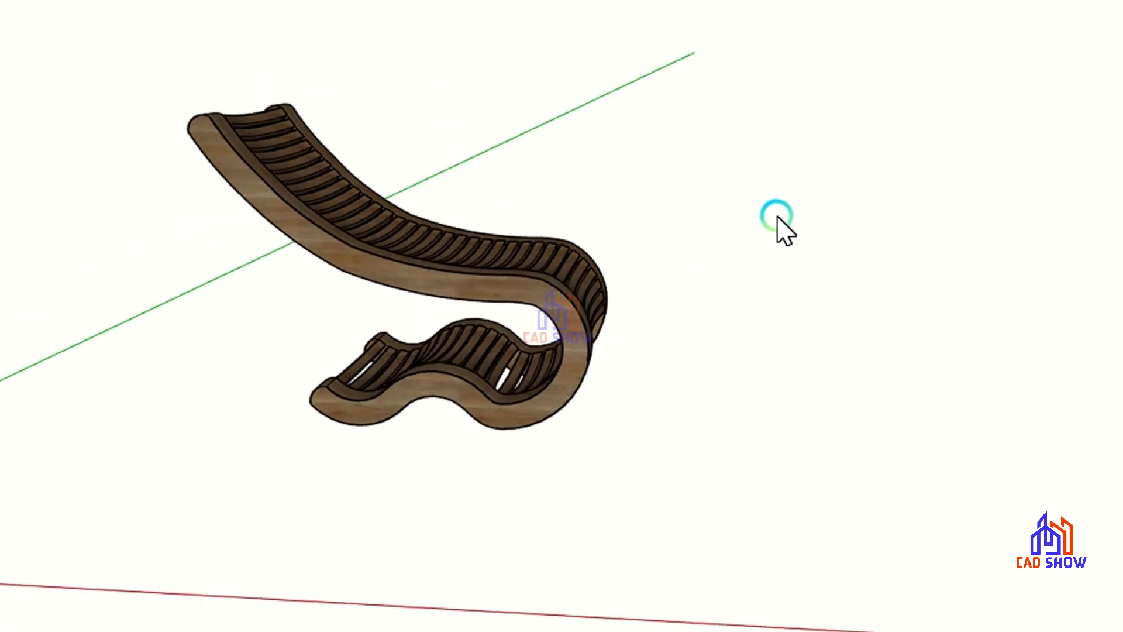
Step: Orbit the finished slatted chair to a front view and hide the model axes
scroll(380, 176, "up", 3)
mouse_move(313, 189)
middle_mouse_down()
mouse_move(107, 211)
mouse_move(234, 176)
middle_mouse_up()
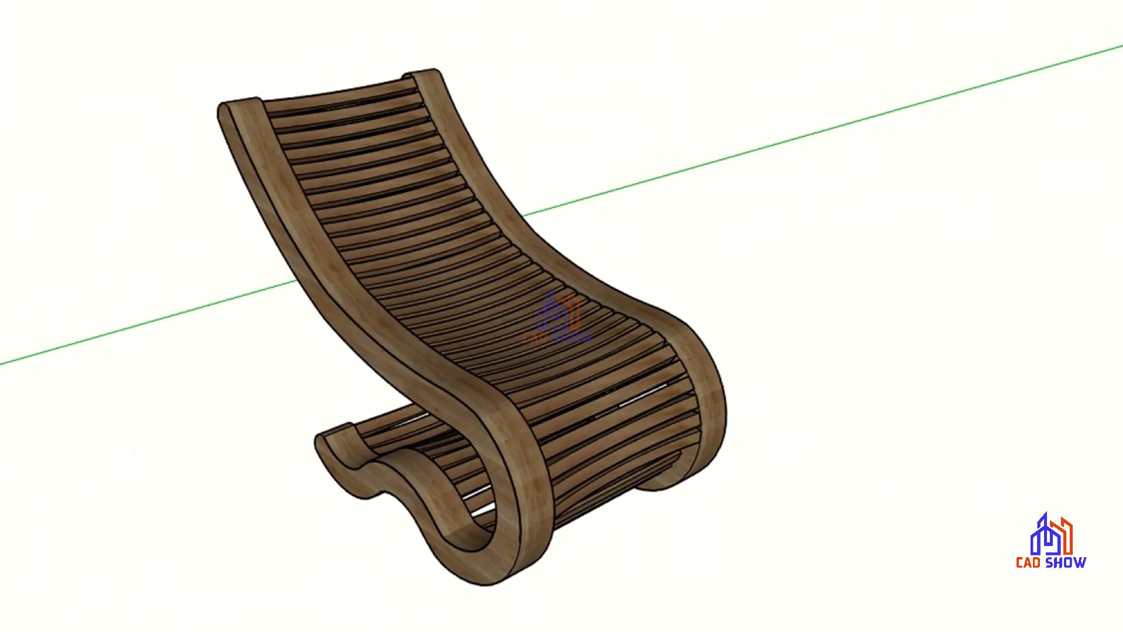
left_click(13, 189)
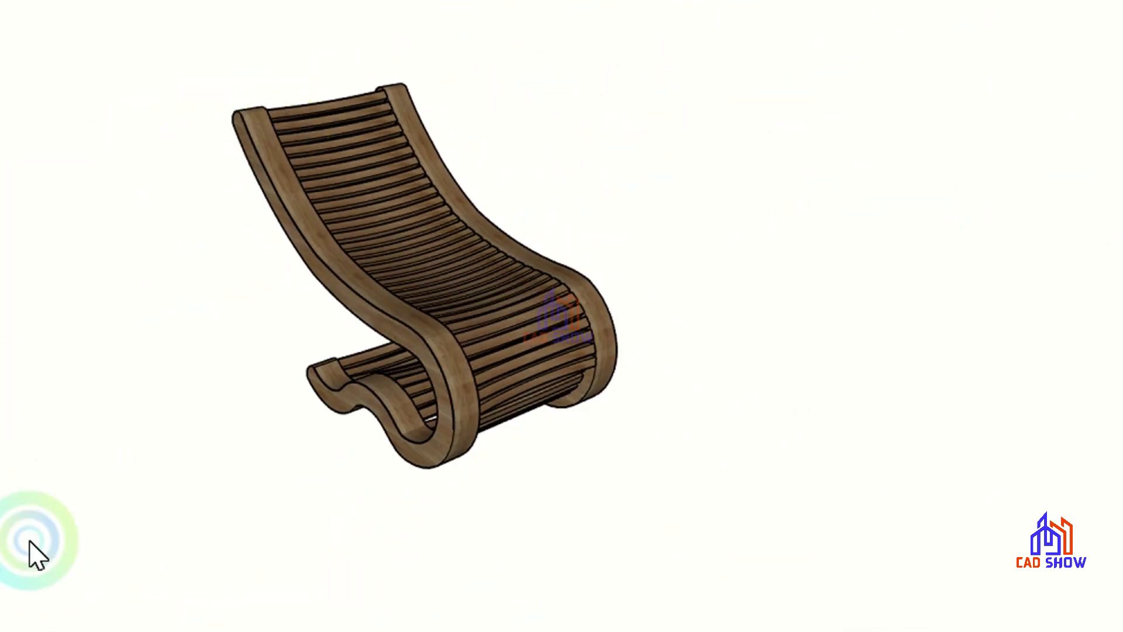
middle_click_drag(142, 447, 276, 351)
scroll(479, 286, "up", 3)
scroll(478, 287, "down", 3)
mouse_move(479, 287)
middle_mouse_down()
mouse_move(376, 376)
mouse_move(55, 416)
mouse_move(243, 426)
mouse_move(740, 499)
middle_mouse_up()
Step: Inspect the chair and its barrel-shaped base from several angles
scroll(741, 498, "up", 3)
scroll(741, 496, "down", 3)
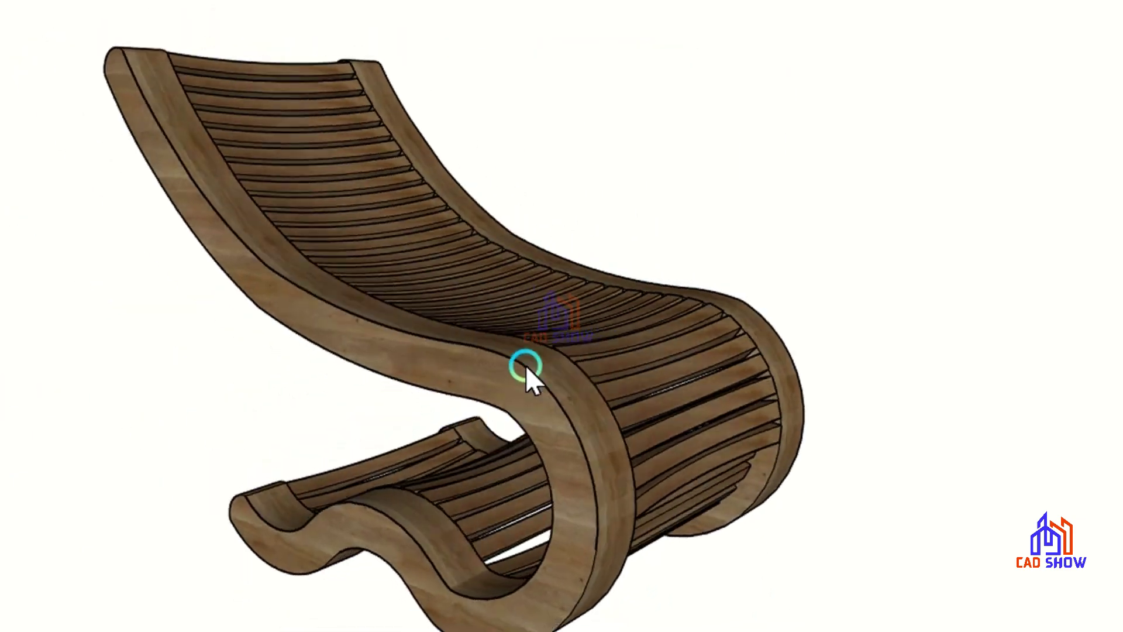
middle_click_drag(524, 366, 25, 288)
middle_click_drag(596, 409, 518, 409)
scroll(519, 412, "down", 3)
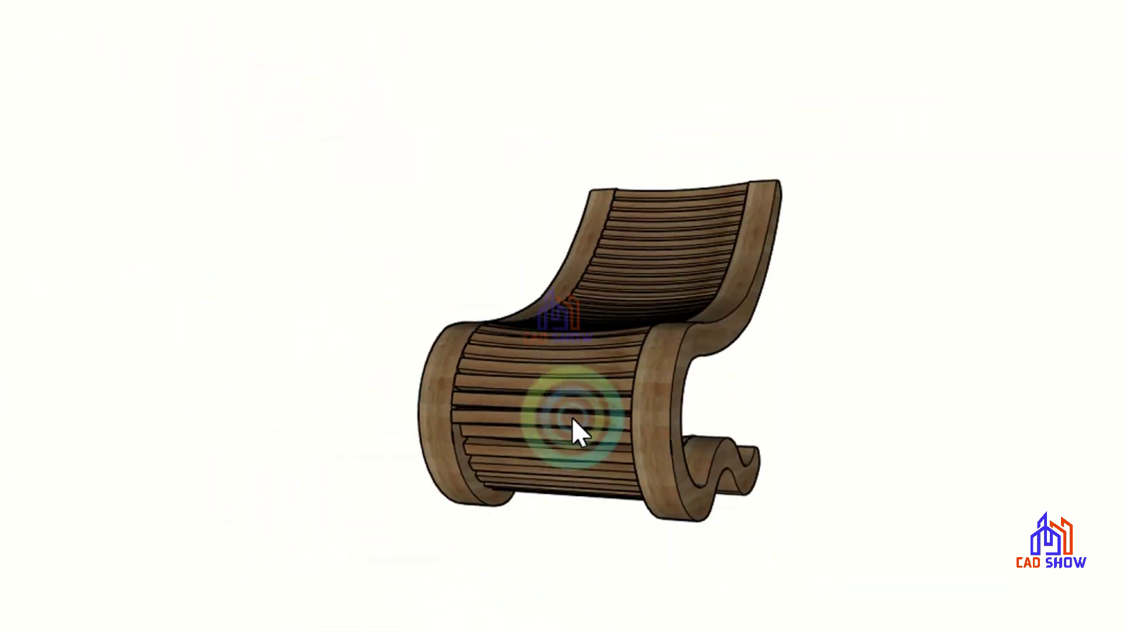
mouse_move(577, 432)
middle_mouse_down()
mouse_move(293, 371)
mouse_move(672, 508)
mouse_move(1051, 559)
mouse_move(665, 508)
mouse_move(223, 479)
mouse_move(564, 364)
mouse_move(1088, 451)
mouse_move(647, 534)
mouse_move(802, 442)
mouse_move(293, 469)
mouse_move(295, 482)
mouse_move(483, 531)
middle_mouse_up()
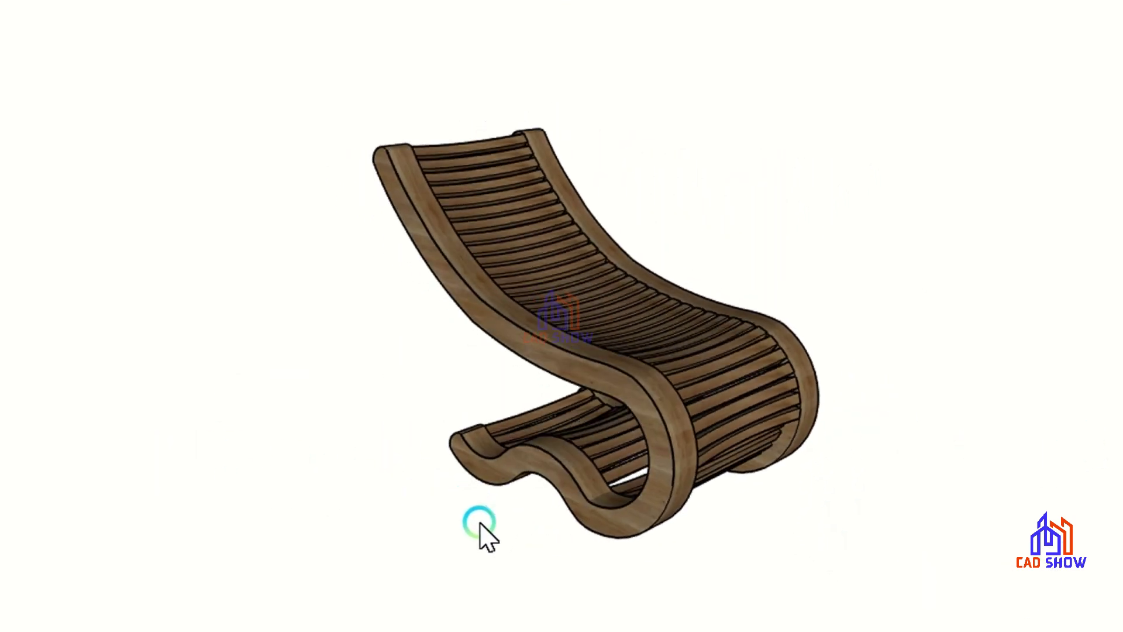
scroll(665, 371, "up", 3)
mouse_move(414, 437)
middle_mouse_down()
mouse_move(268, 431)
mouse_move(243, 409)
middle_mouse_up()
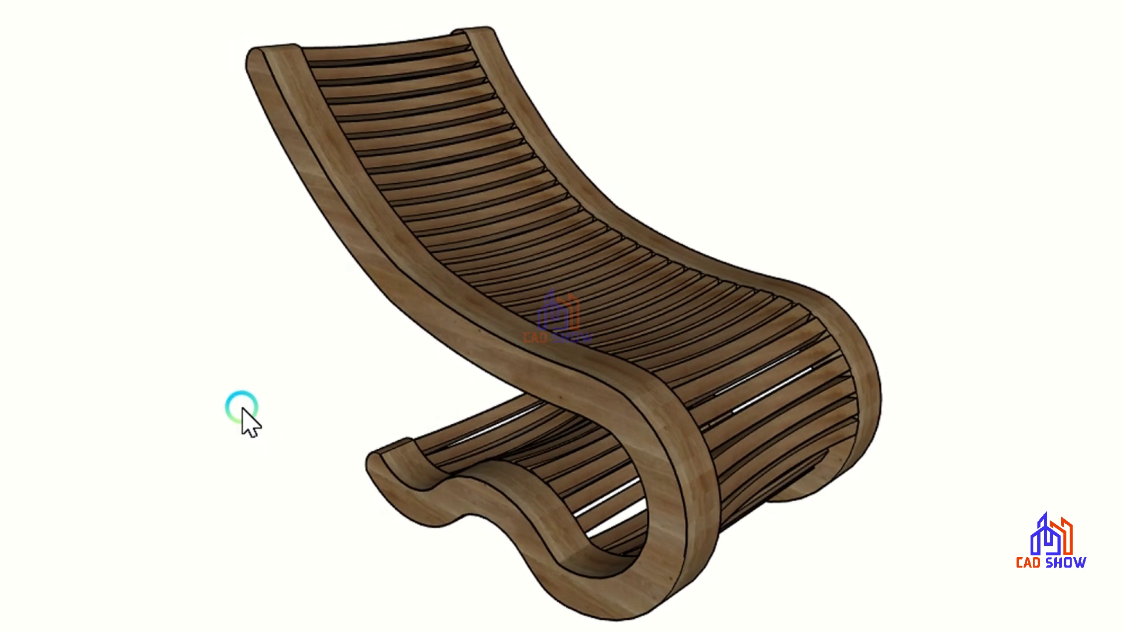
key("alt+f")
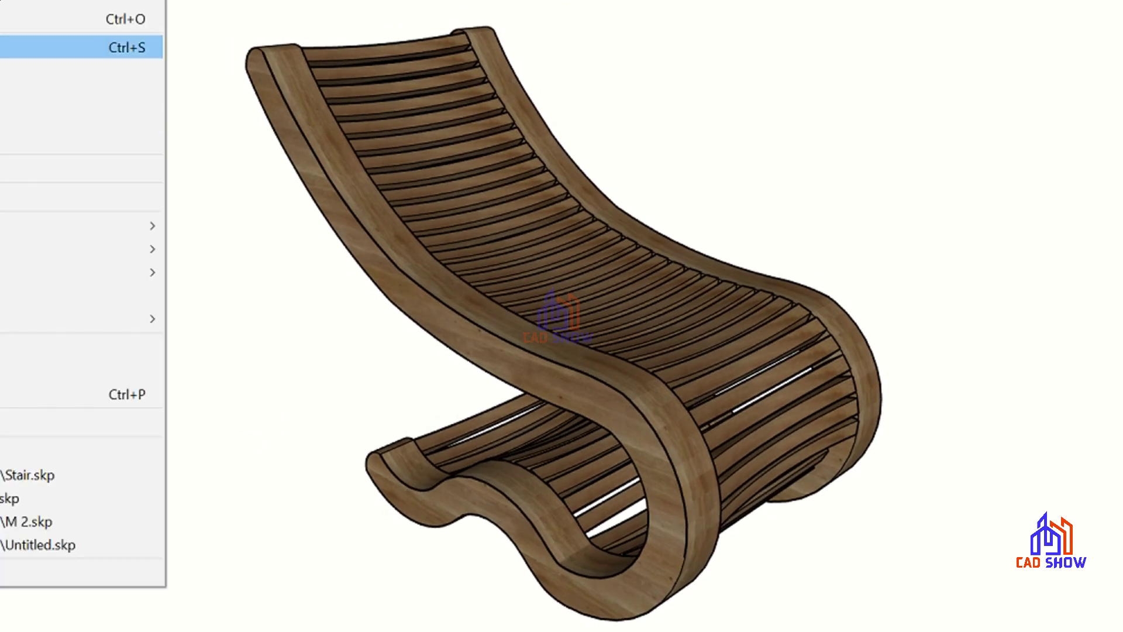
Step: Save the chair model and select the S-shaped profile face
left_click(76, 47)
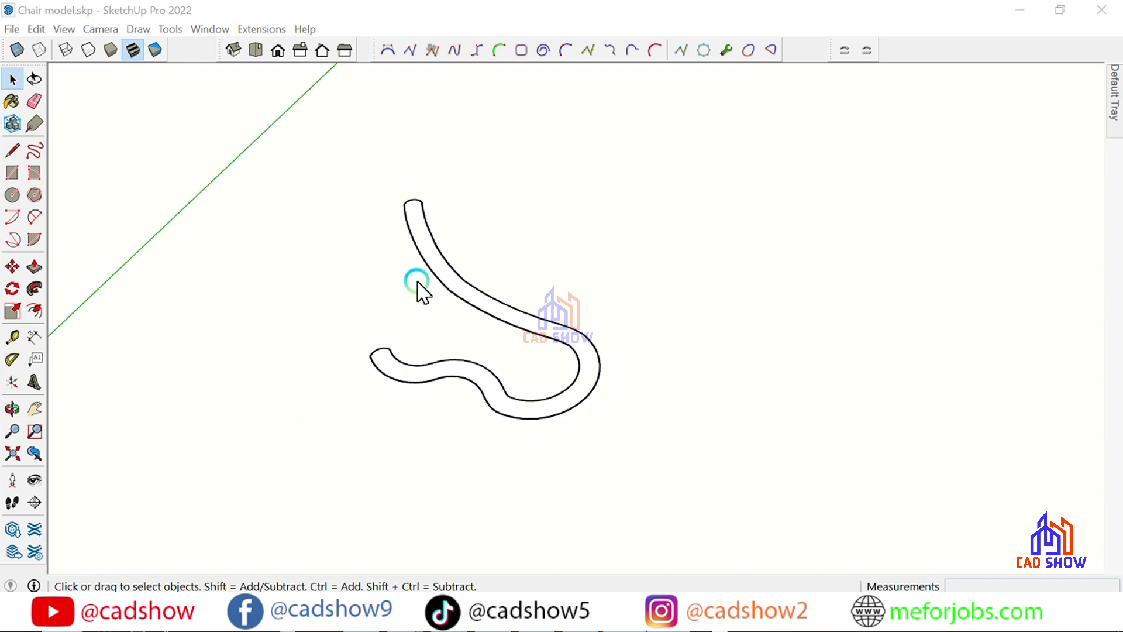
scroll(416, 281, "up", 3)
left_click(444, 283)
scroll(419, 237, "down", 1)
scroll(416, 237, "down", 3)
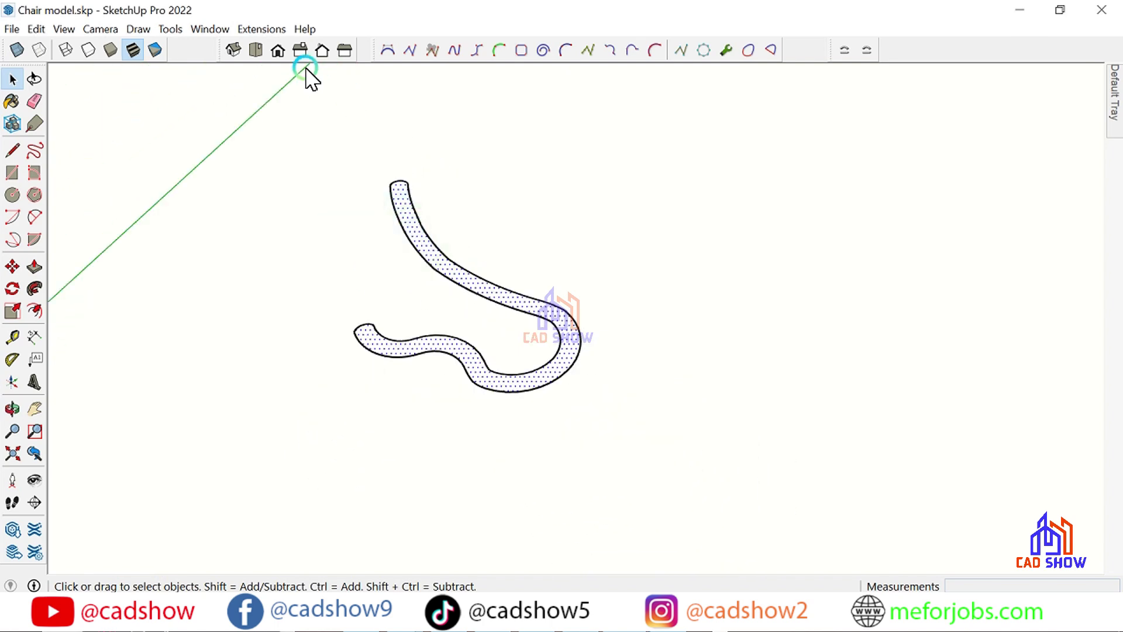
Step: Check the profile from the Top view, then deselect it
left_click(253, 50)
scroll(602, 376, "up", 3)
scroll(524, 318, "down", 3)
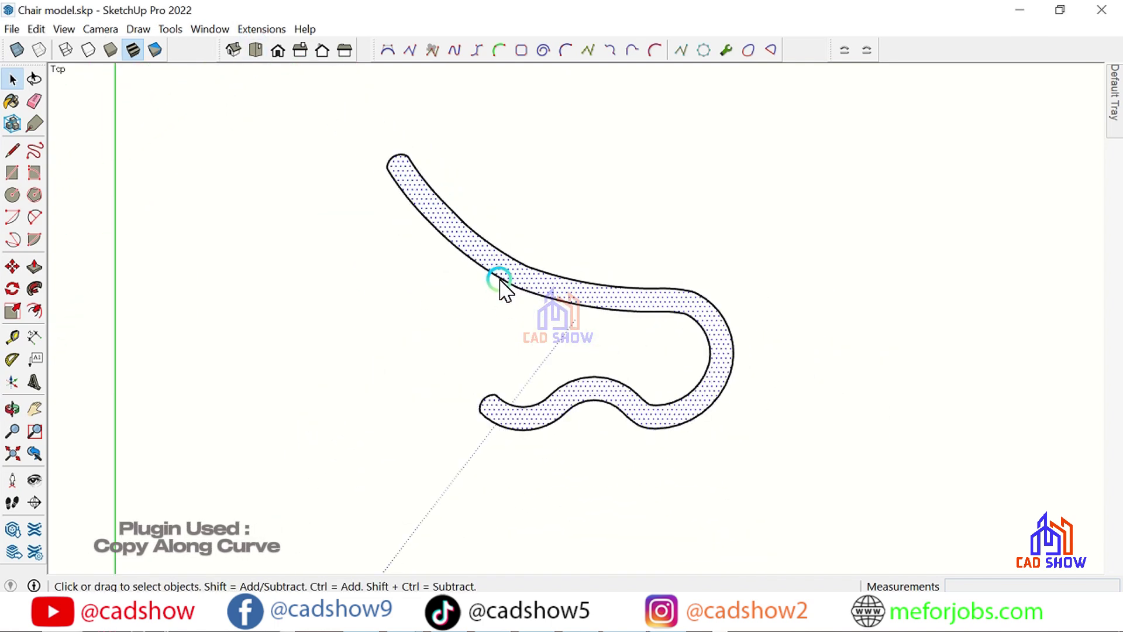
scroll(501, 283, "down", 2)
left_click(447, 323)
Step: Orbit the flat profile back into a tilted 3D view
scroll(576, 351, "up", 2)
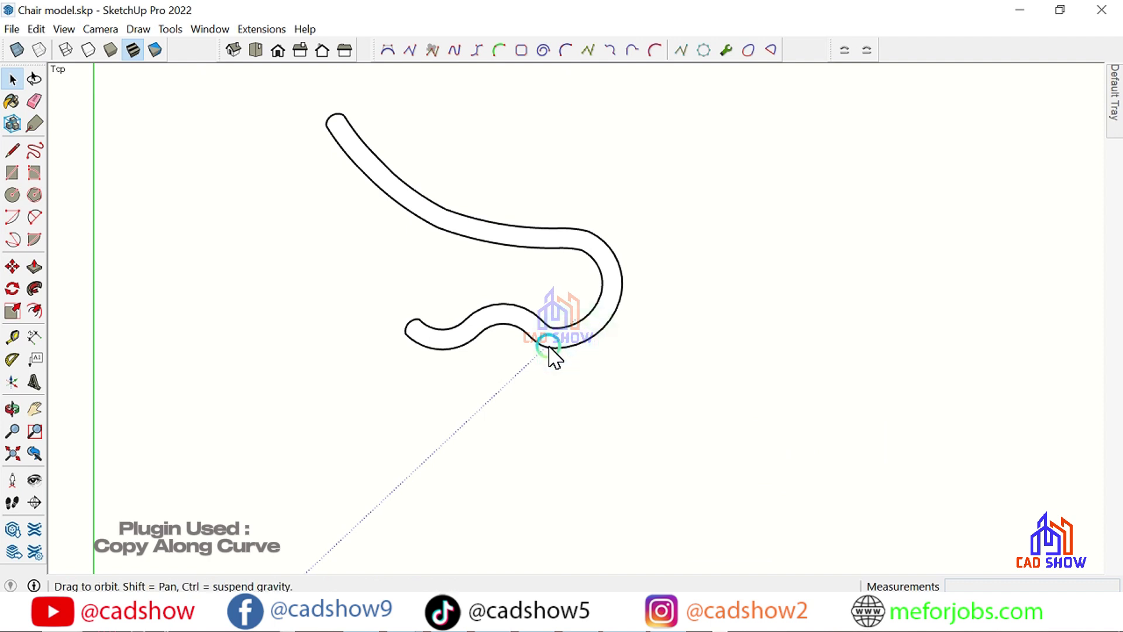
mouse_move(552, 354)
middle_mouse_down()
mouse_move(383, 300)
mouse_move(102, 377)
middle_mouse_up()
mouse_move(24, 459)
middle_mouse_down()
mouse_move(275, 401)
mouse_move(359, 356)
mouse_move(647, 436)
mouse_move(108, 348)
mouse_move(70, 275)
middle_mouse_up()
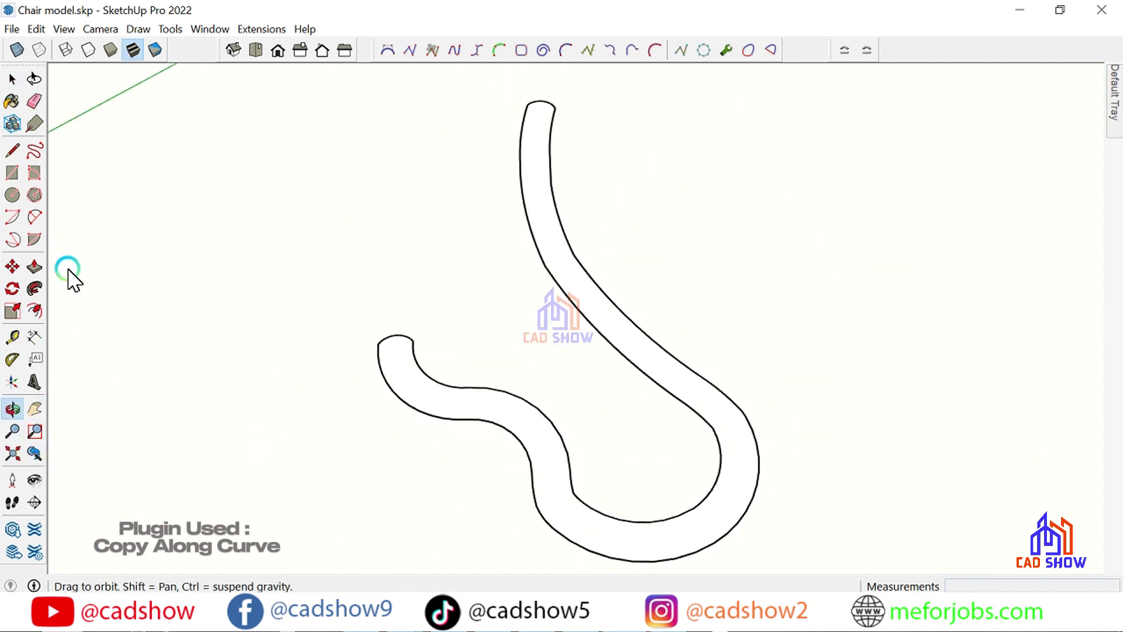
scroll(218, 240, "down", 2)
scroll(354, 246, "down", 2)
scroll(423, 252, "down", 2)
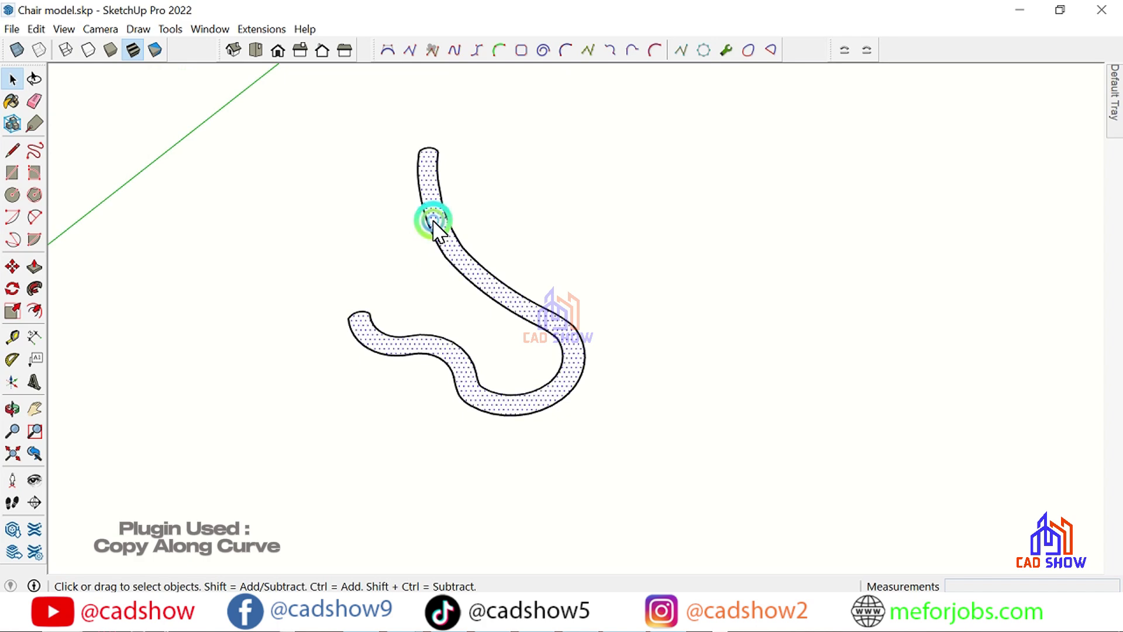
Step: Group the S-shaped profile face, then convert the group into component Component#3
right_click(433, 222)
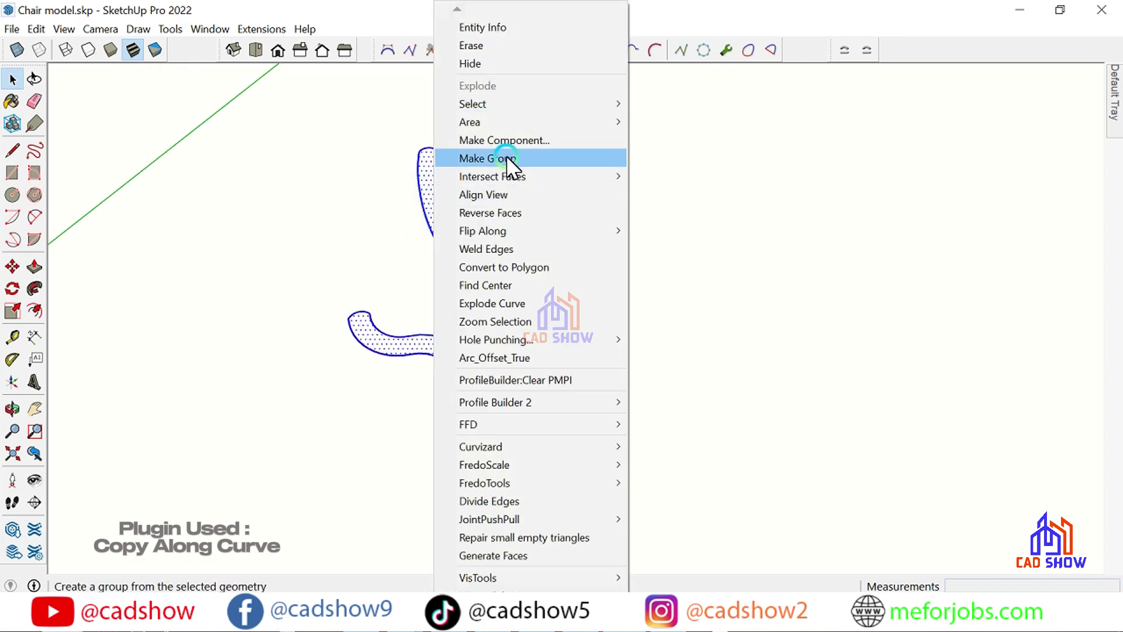
left_click(507, 159)
right_click(444, 220)
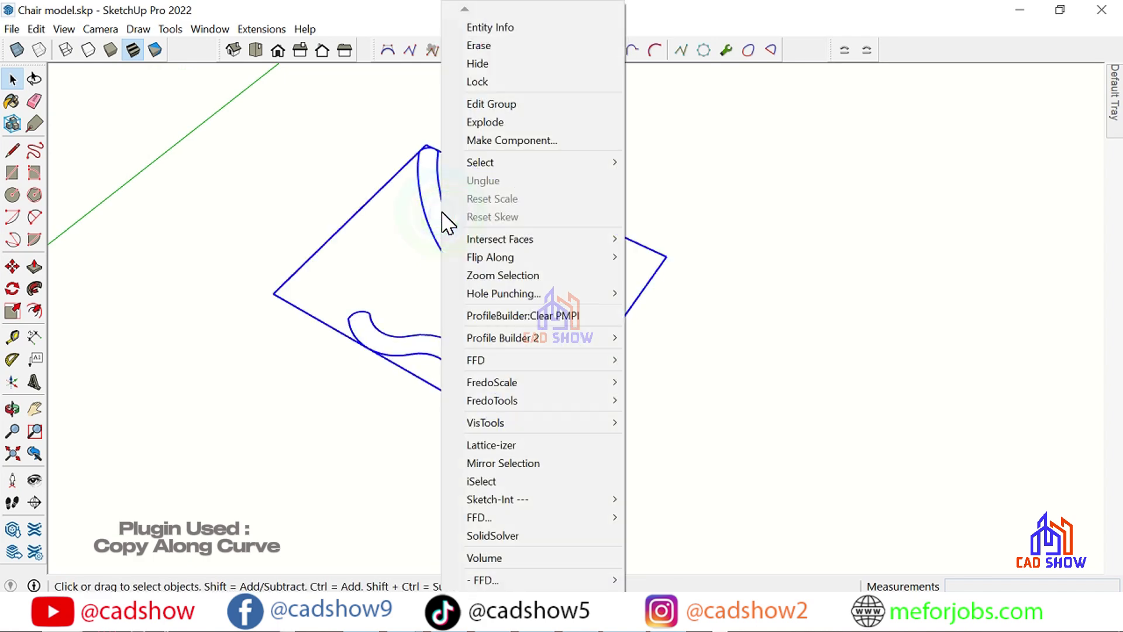
left_click(494, 142)
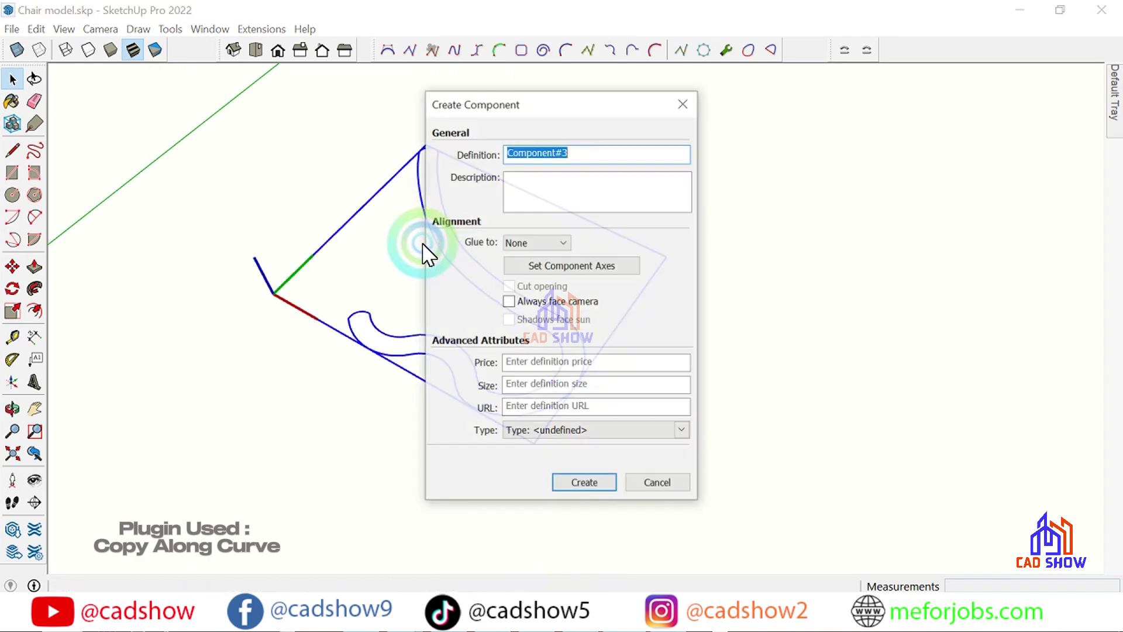
left_click(591, 483)
left_click(13, 289)
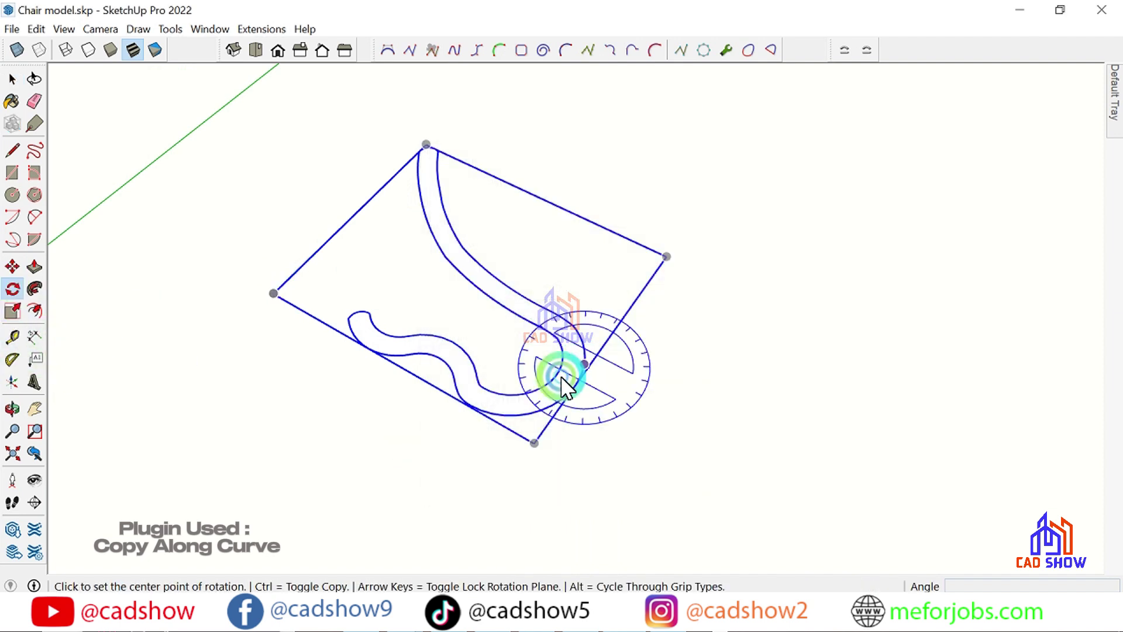
Step: Rotate the profile component 90° about its lower corner so it stands upright
left_click(534, 442)
left_click(690, 234)
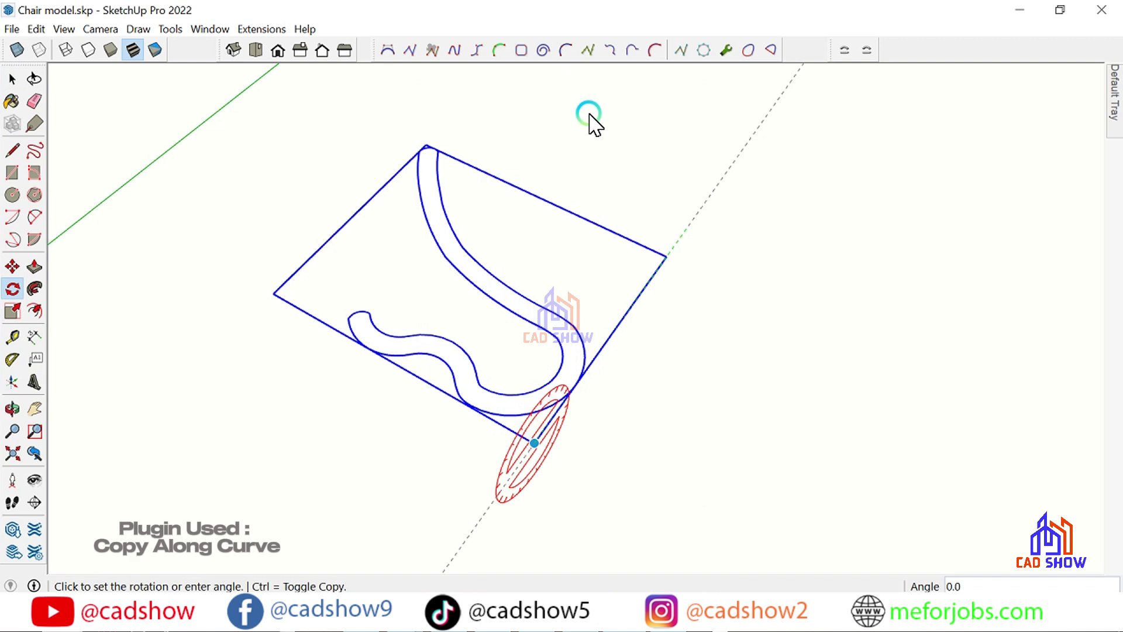
left_click(559, 117)
middle_click_drag(514, 296, 518, 271)
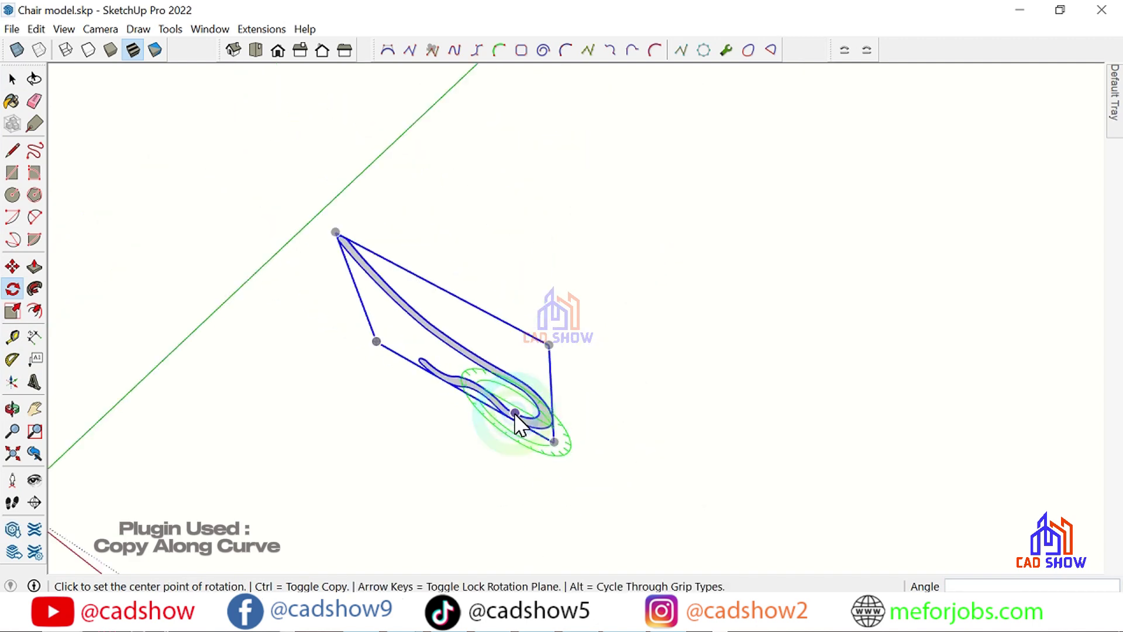
Step: Orbit to face the upright profile and reselect it
left_click(12, 79)
left_click(366, 437)
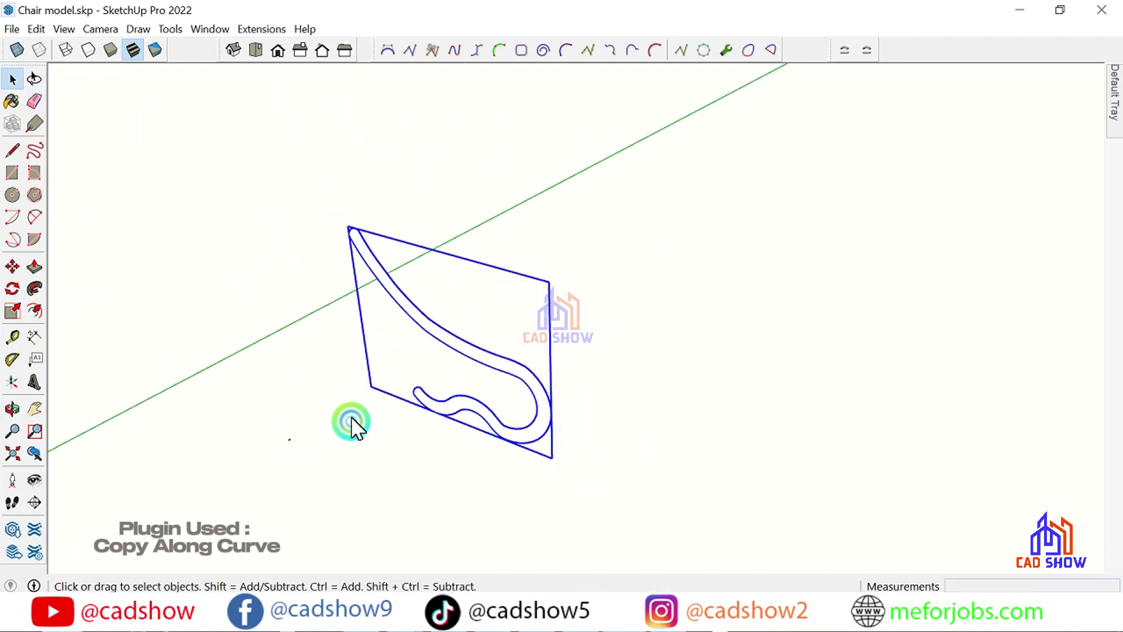
middle_click_drag(366, 437, 502, 401)
left_click(492, 333)
middle_click_drag(494, 336, 44, 389)
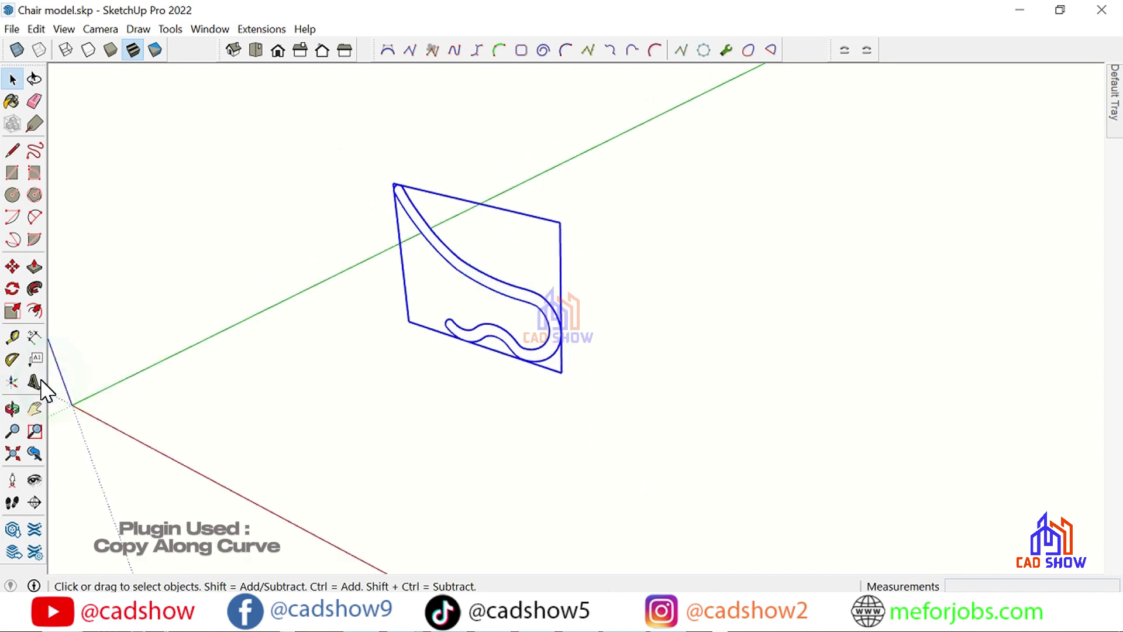
left_click(16, 266)
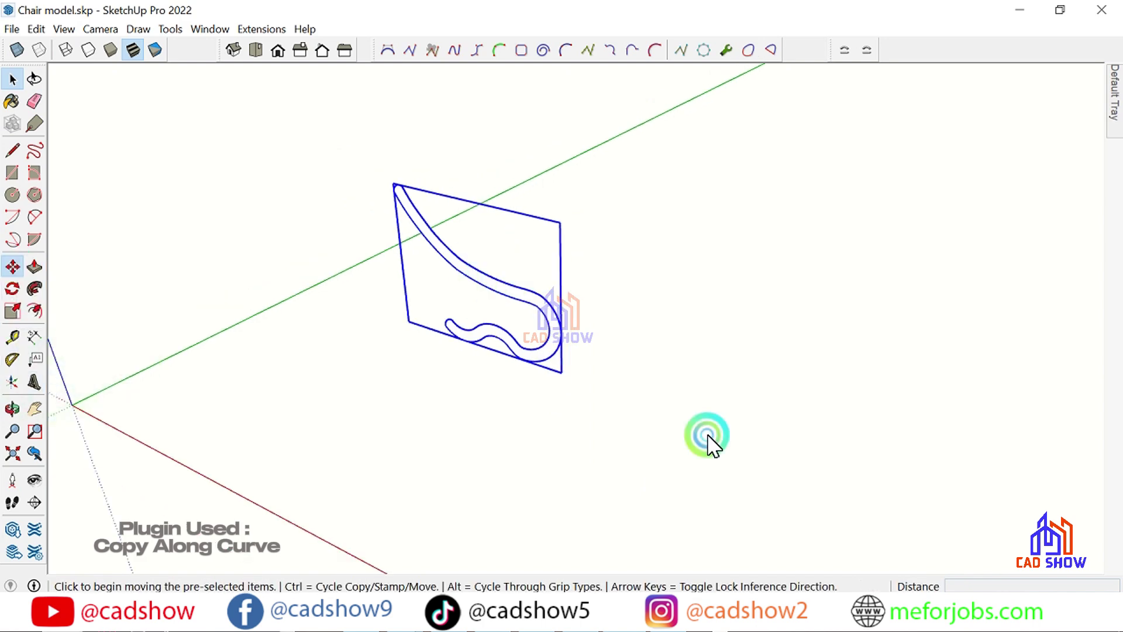
Step: Copy the upright profile about 2' 7" along the green axis, then clear the selection
key("ctrl")
left_click(555, 386)
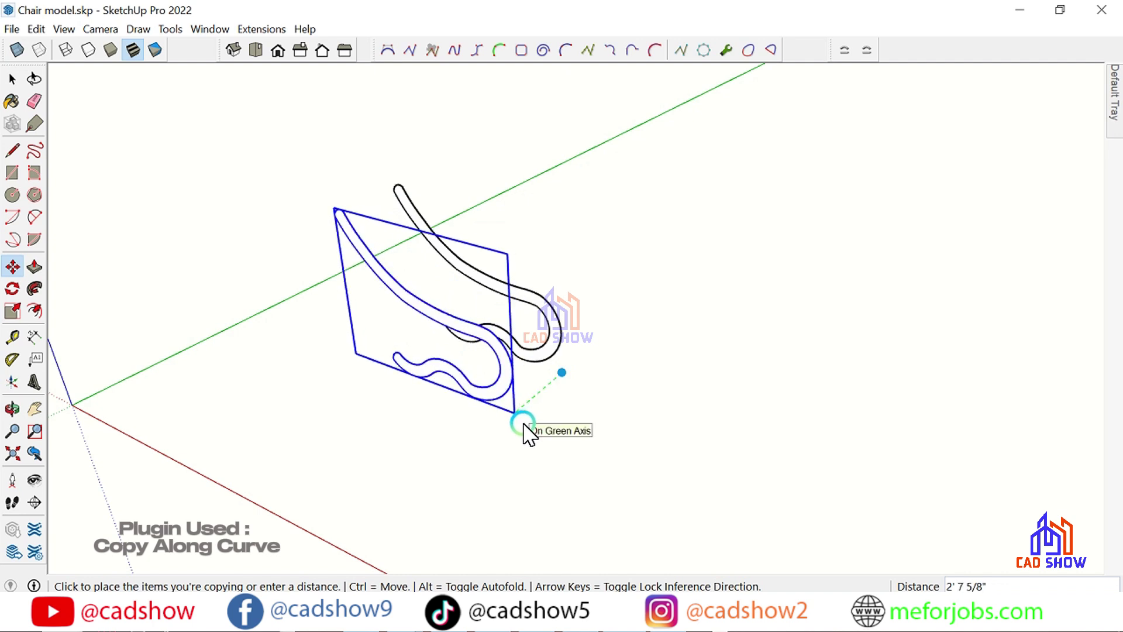
left_click(525, 426)
left_click(12, 79)
left_click(381, 308)
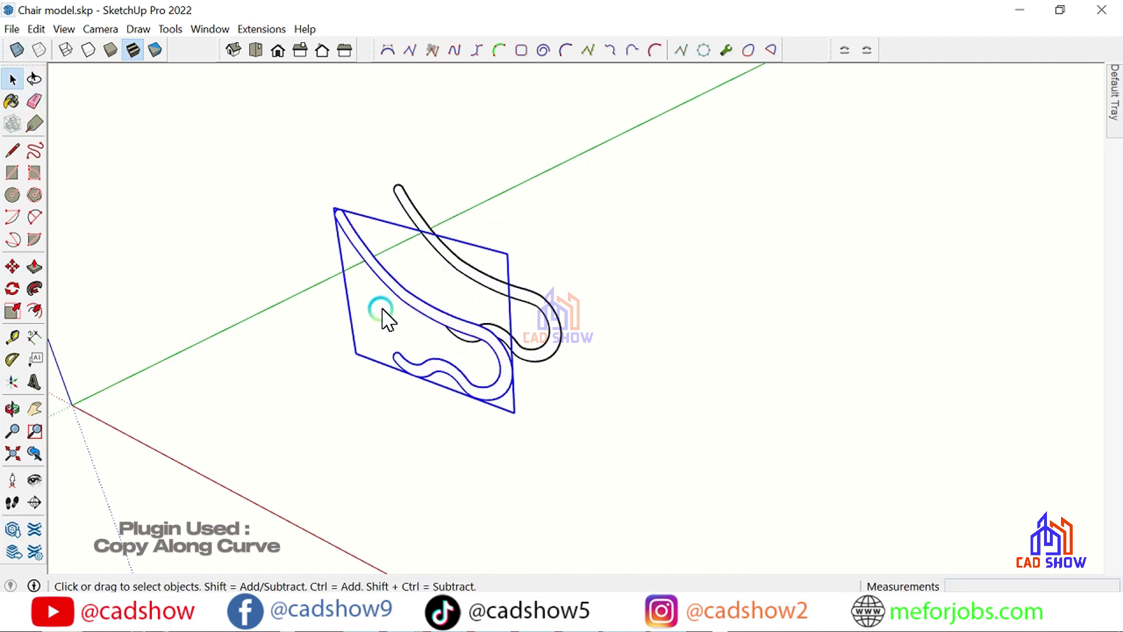
Step: Edit the profile component and push/pull its face into a thick solid side frame
double_click(391, 286)
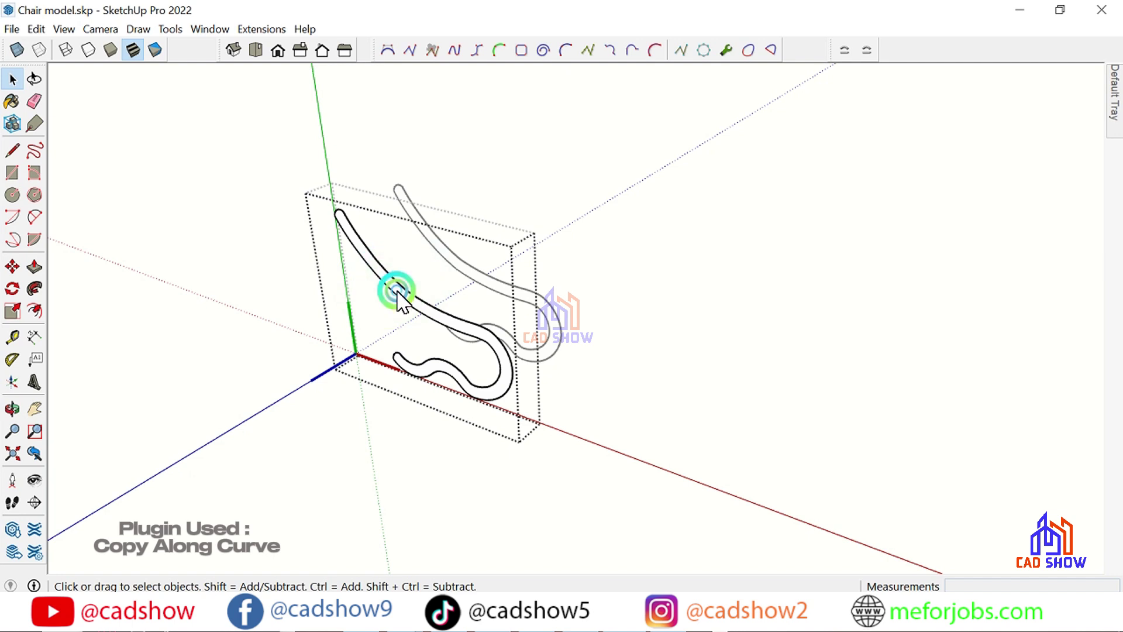
left_click(120, 280)
left_click(35, 267)
left_click(447, 316)
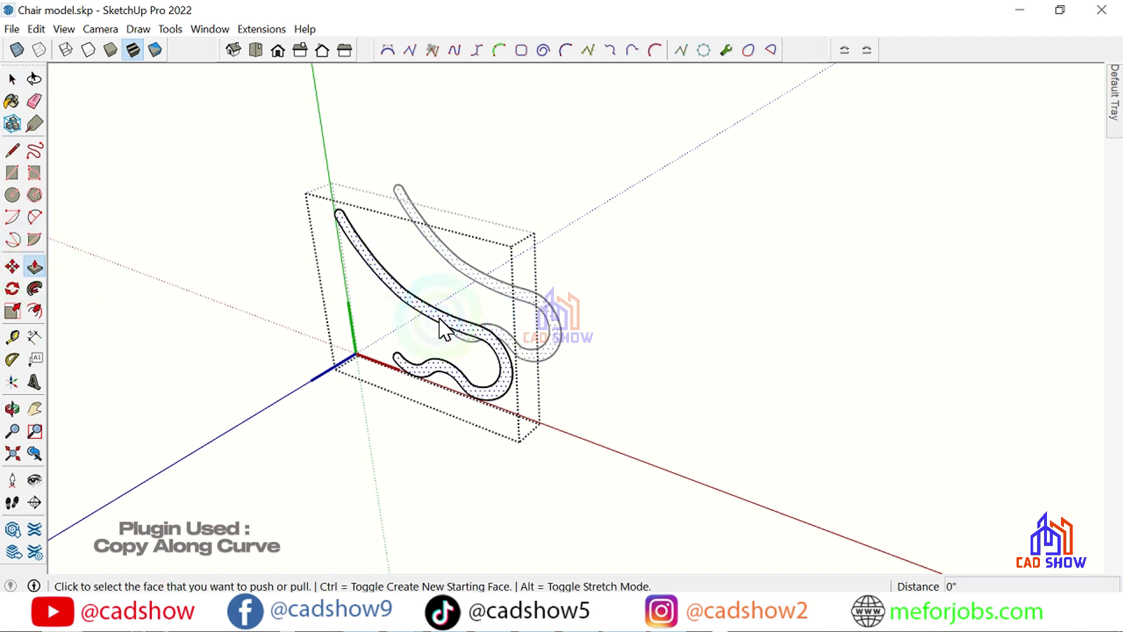
left_click(440, 329)
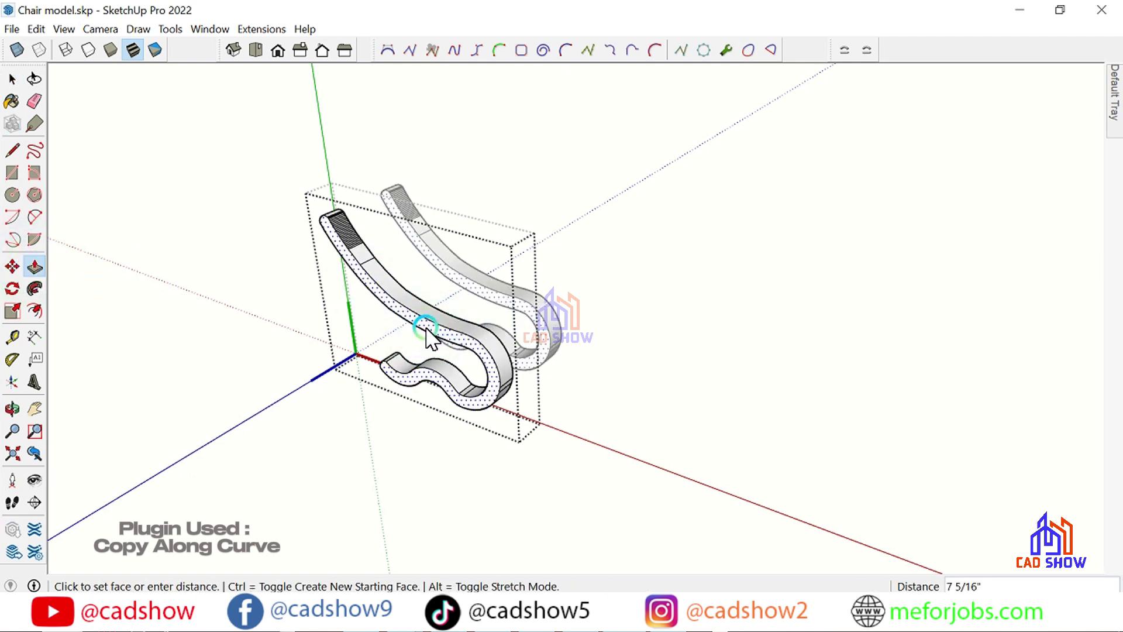
left_click(55, 99)
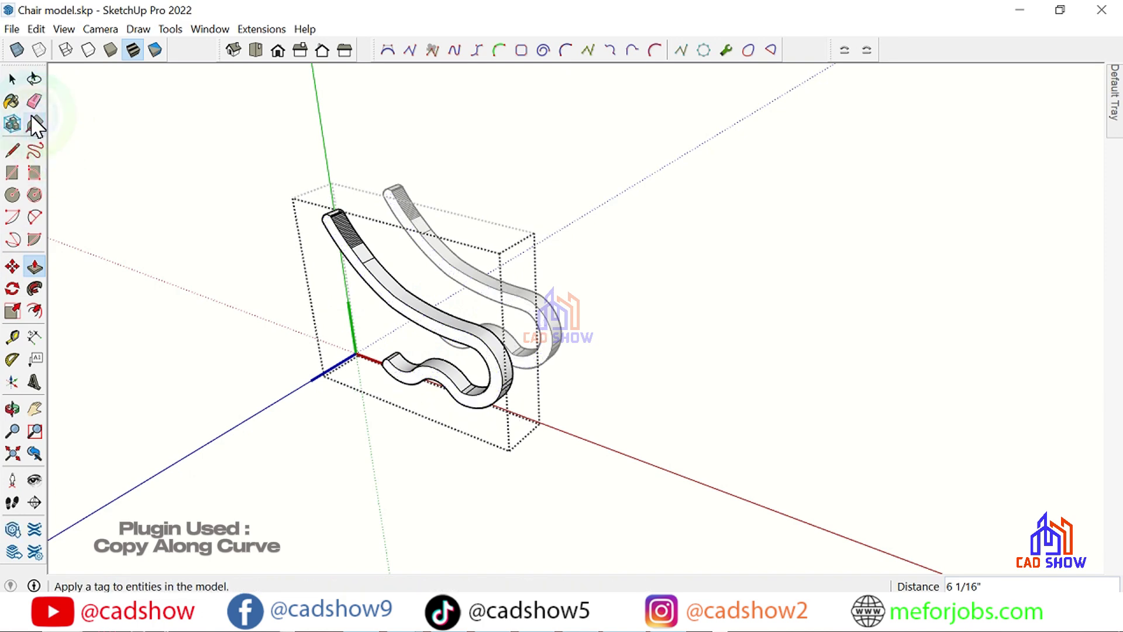
Step: Shift the nearer side frame slightly left and down, then select all its geometry
left_click(12, 78)
mouse_move(12, 78)
middle_mouse_down()
mouse_move(259, 163)
mouse_move(515, 351)
mouse_move(213, 457)
mouse_move(216, 285)
mouse_move(459, 359)
mouse_move(446, 328)
middle_mouse_up()
left_click(446, 328)
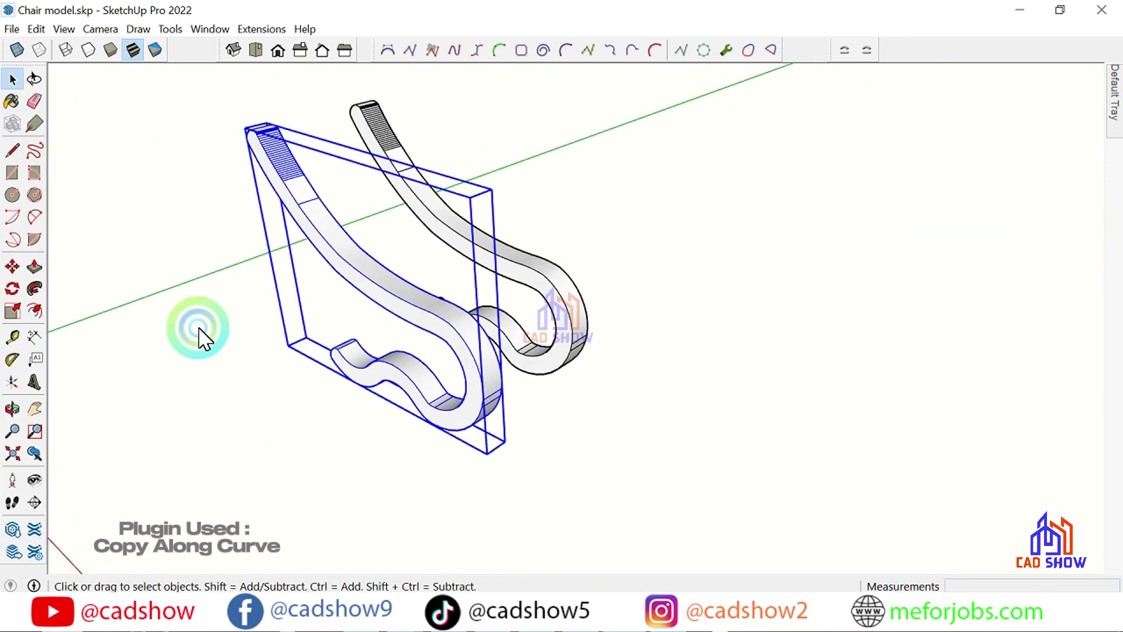
left_click(12, 266)
left_click(586, 459)
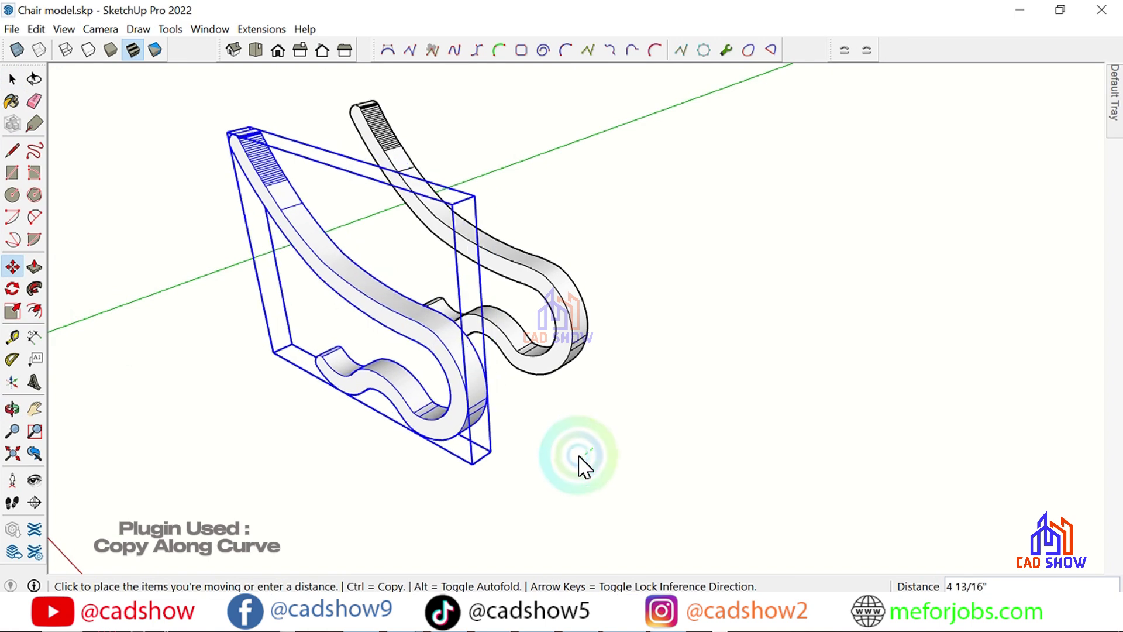
left_click(577, 459)
left_click(12, 77)
left_click(126, 263)
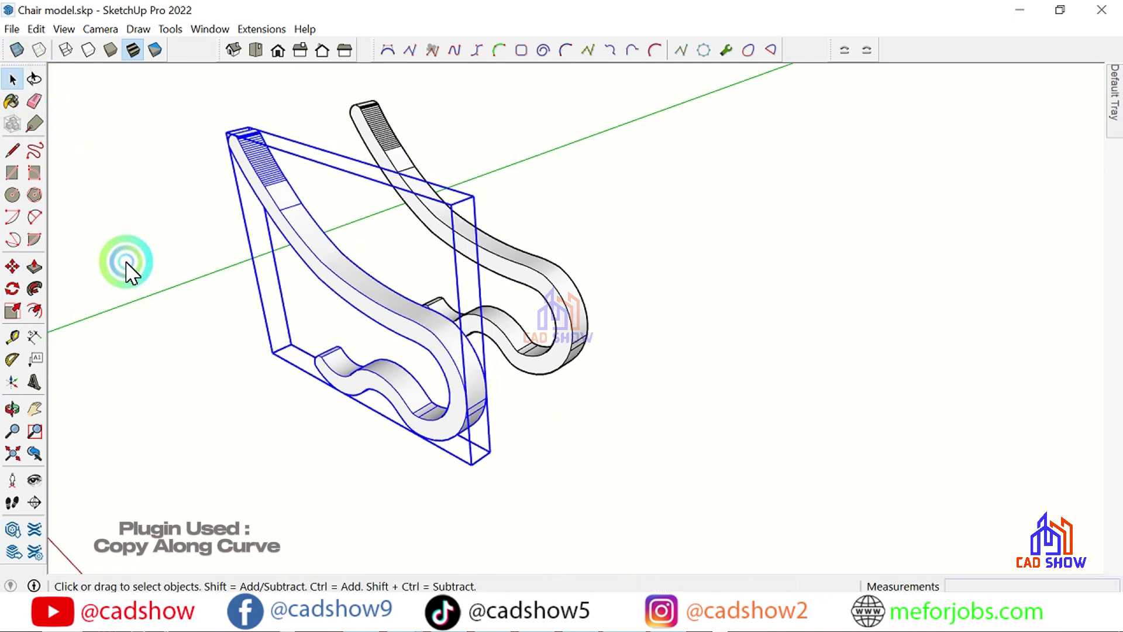
triple_click(323, 256)
Step: Soften and smooth the side frame's edges, then select the rear frame component
right_click(323, 257)
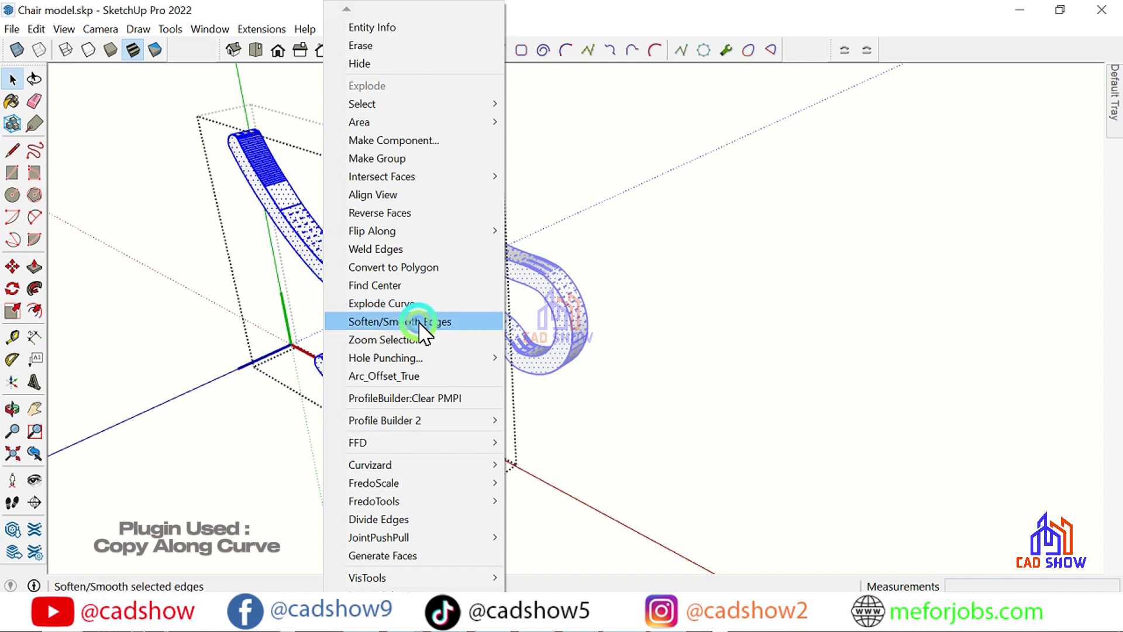
left_click(405, 321)
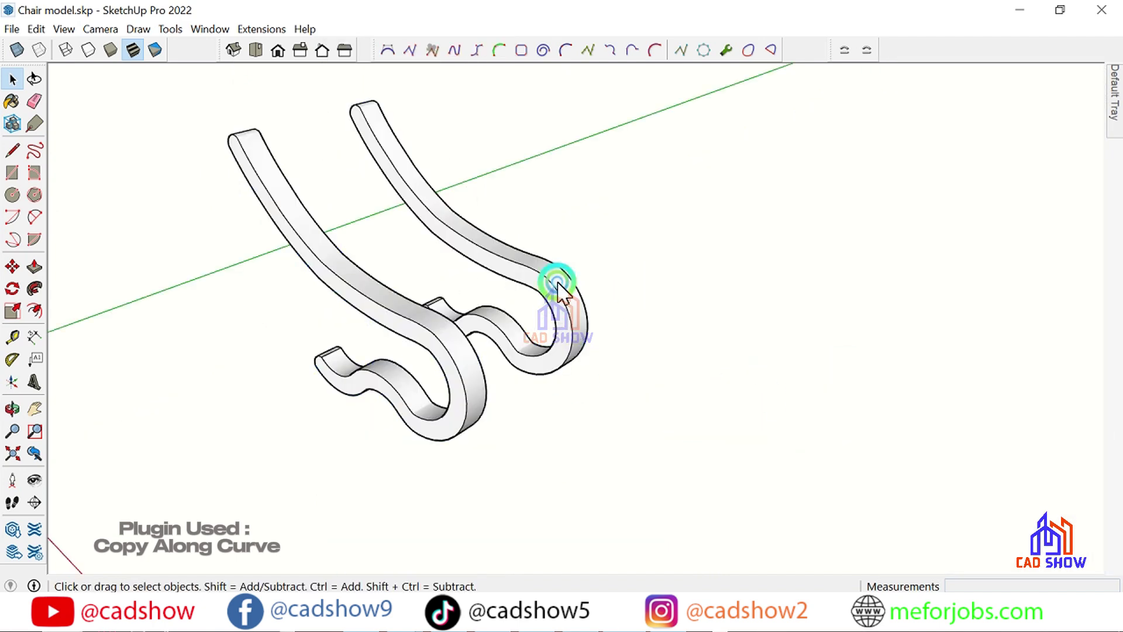
left_click(557, 281)
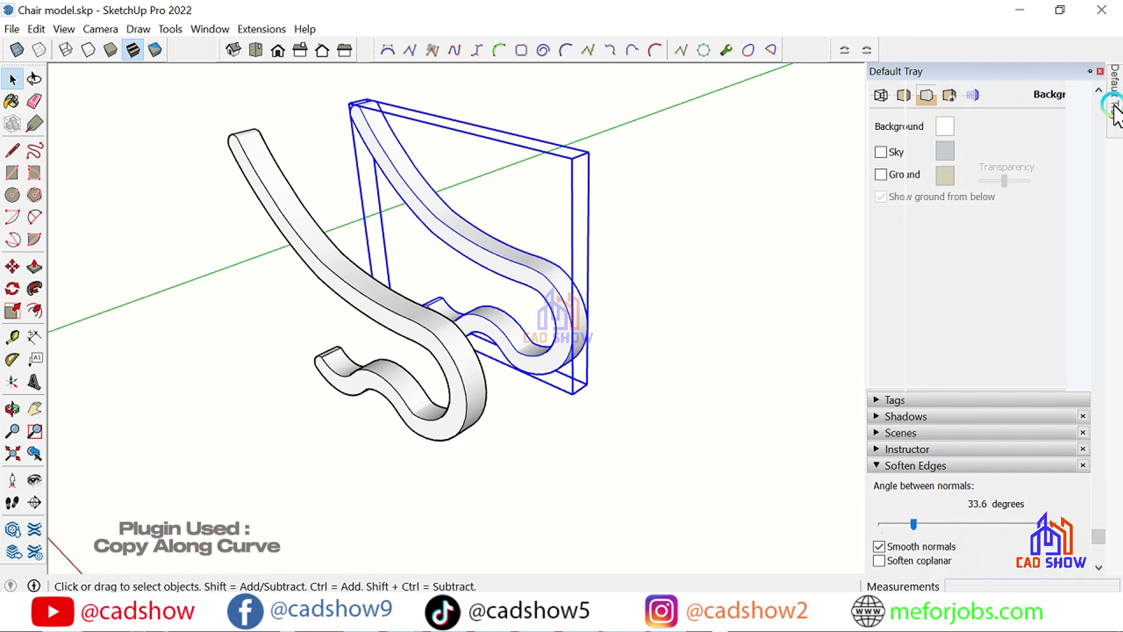
left_click(876, 291)
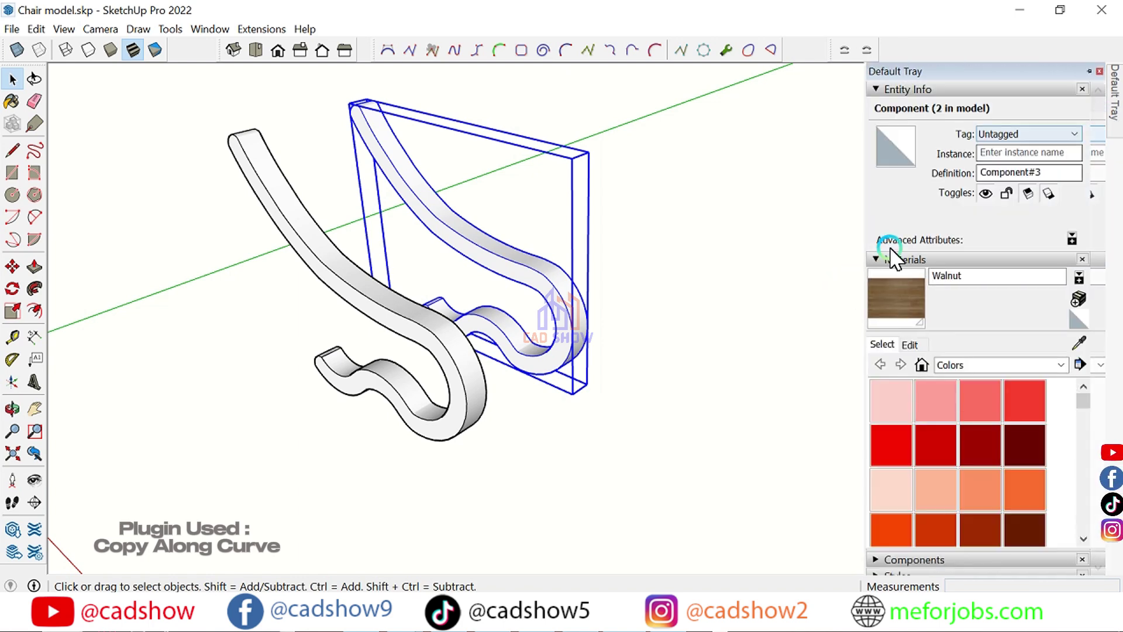
Step: Try painting the rear frame component Walnut, then undo it
left_click(886, 293)
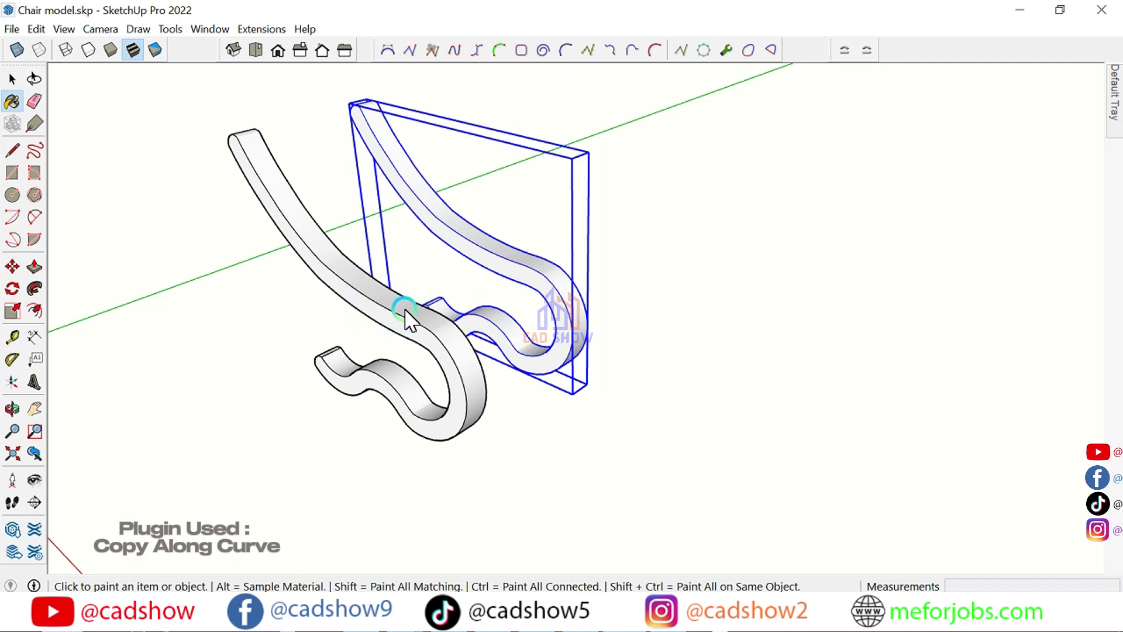
left_click(480, 253)
scroll(493, 253, "up", 3)
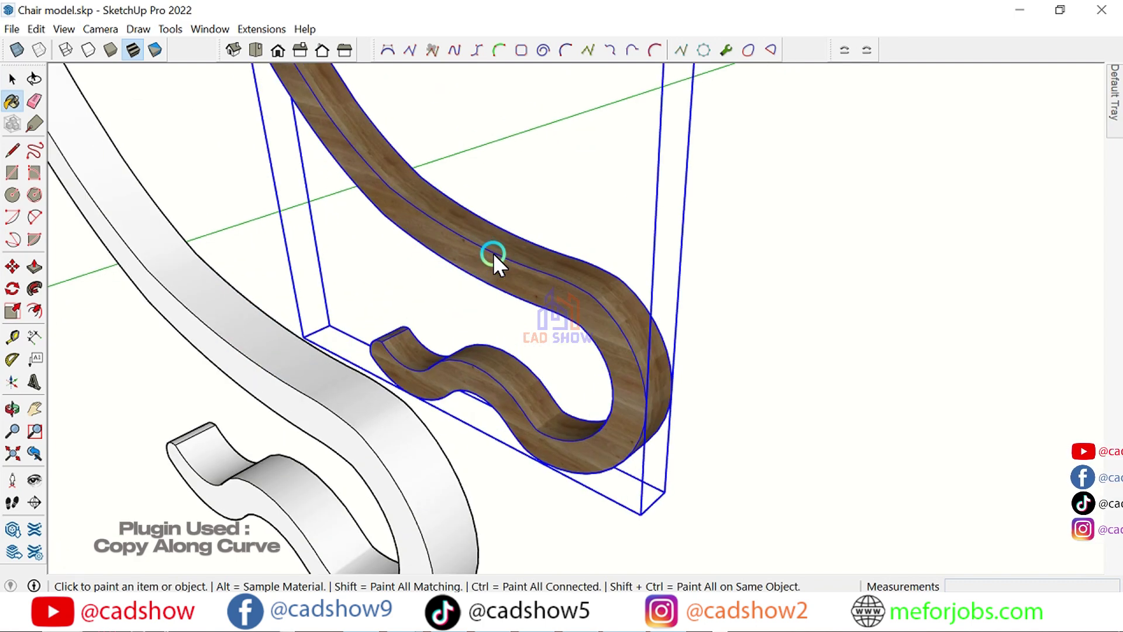
key("ctrl+z")
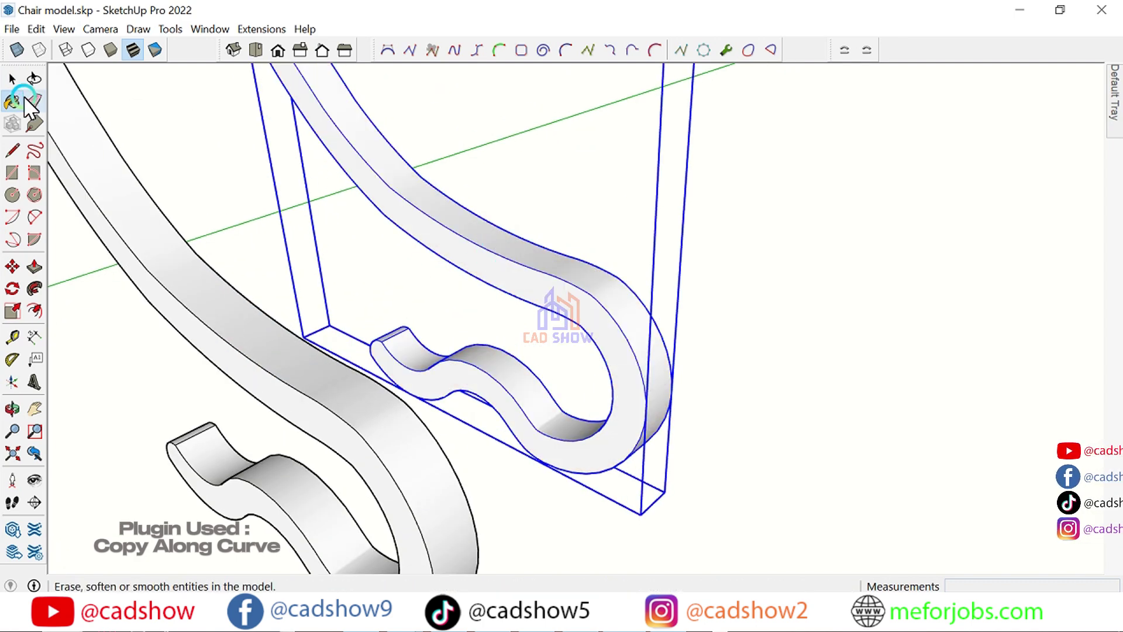
left_click(12, 79)
Step: Paint the geometry inside the frame with Walnut and view both walnut frames
triple_click(553, 278)
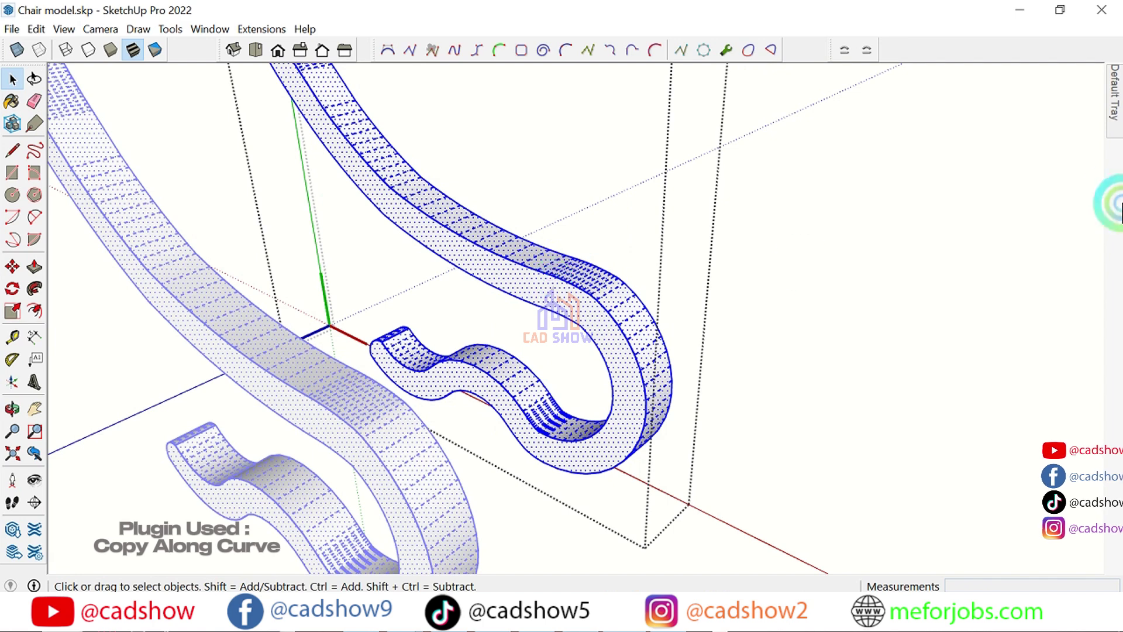
left_click(1117, 102)
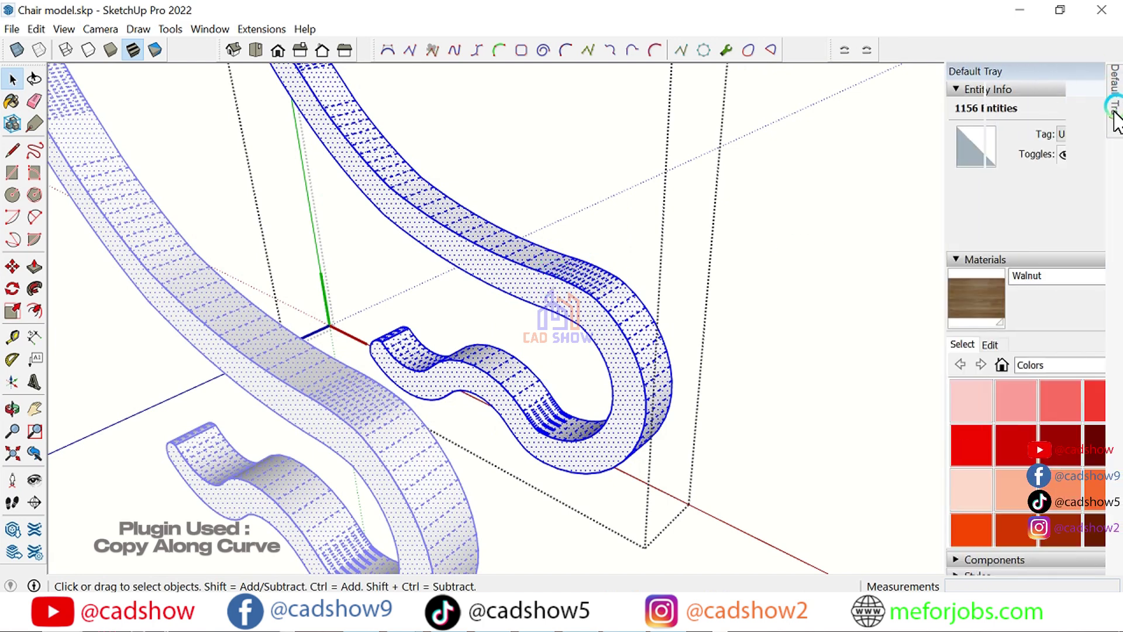
left_click(964, 273)
left_click(613, 256)
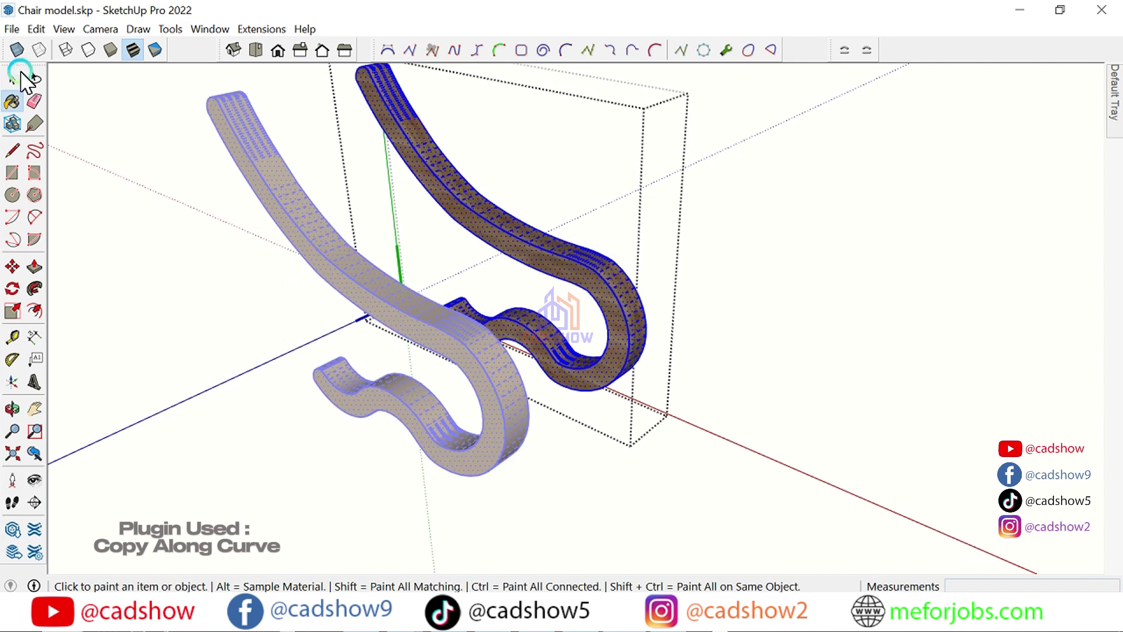
left_click(13, 79)
left_click(146, 308)
middle_click_drag(146, 307, 447, 341)
scroll(451, 342, "down", 2)
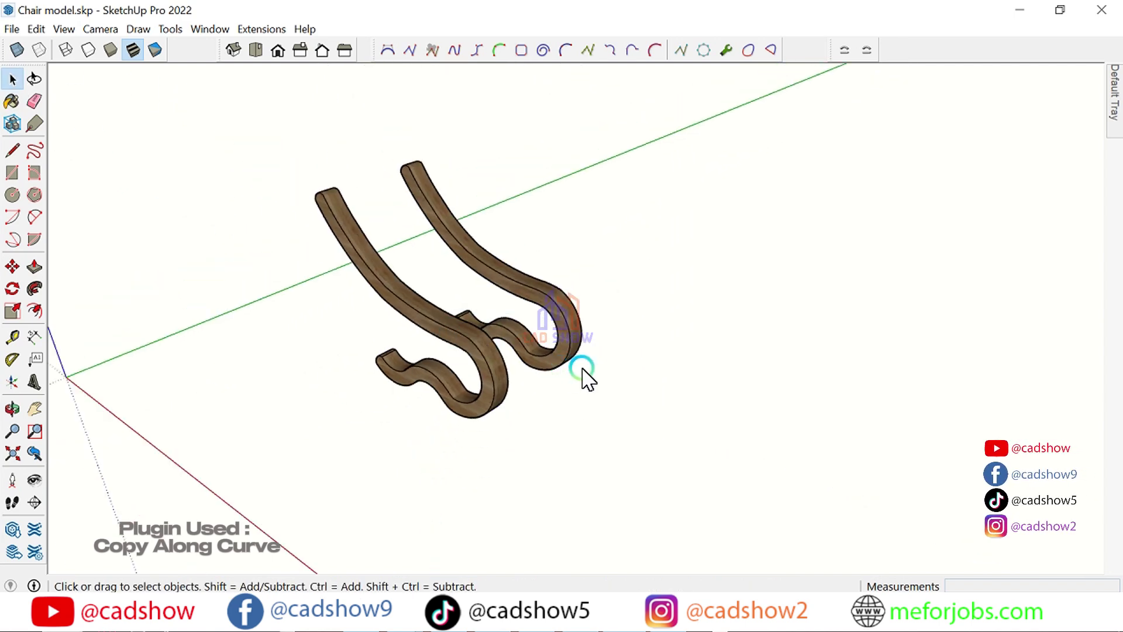
mouse_move(585, 378)
middle_mouse_down()
mouse_move(601, 431)
mouse_move(798, 290)
mouse_move(612, 392)
mouse_move(255, 165)
middle_mouse_up()
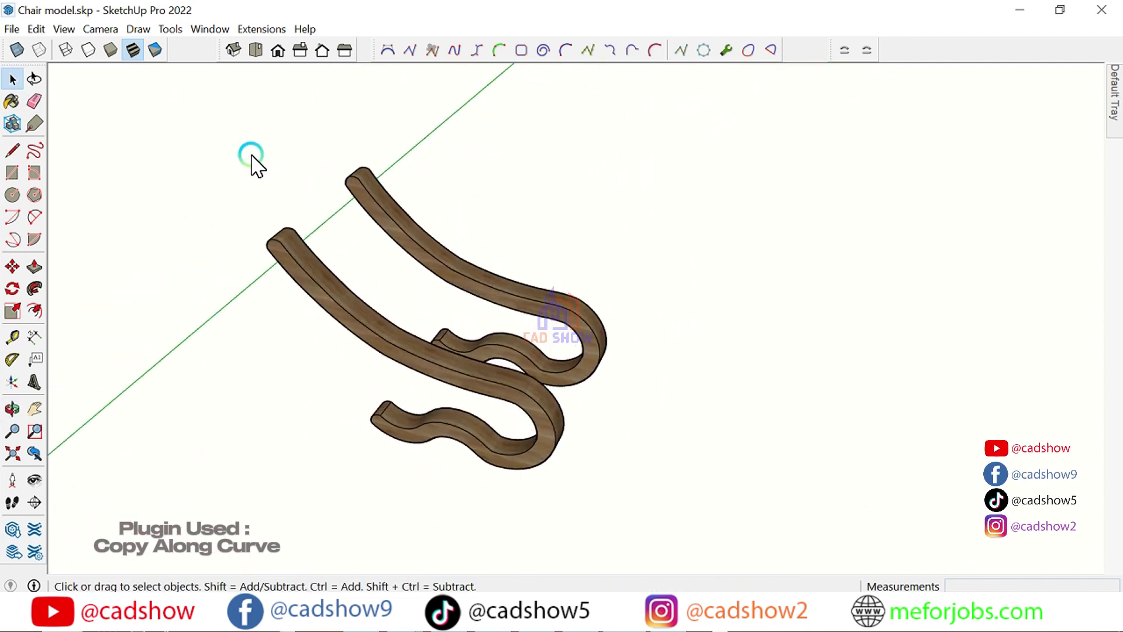
Step: Draw a small rectangle slat profile on the rear frame's arm end
scroll(329, 258, "up", 3)
mouse_move(328, 258)
middle_mouse_down()
mouse_move(546, 253)
mouse_move(444, 228)
middle_mouse_up()
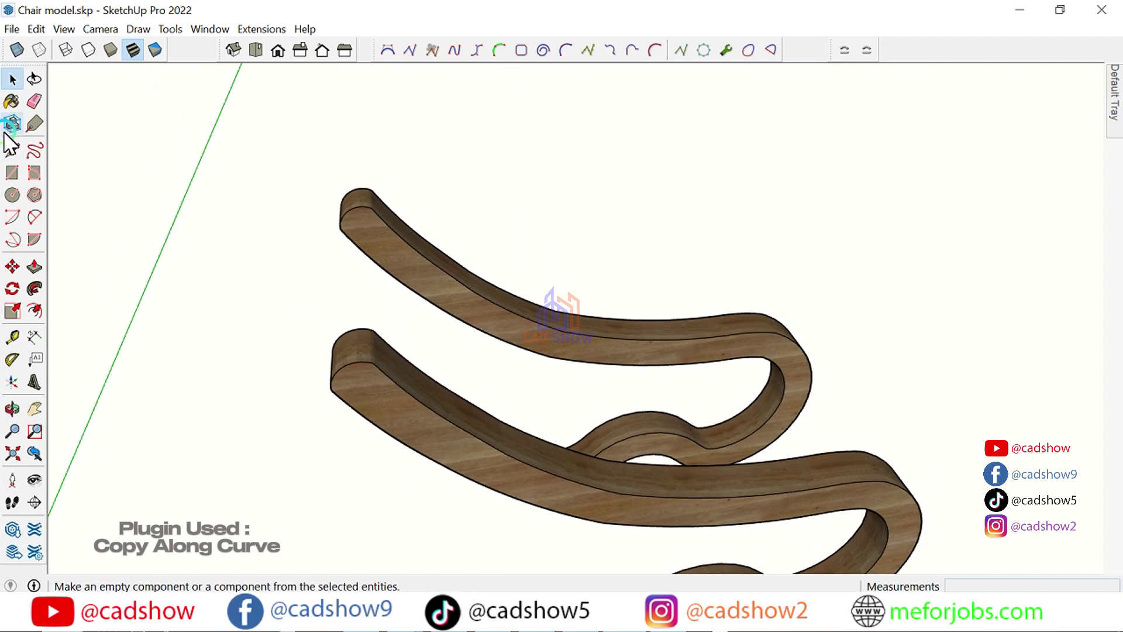
scroll(357, 240, "up", 2)
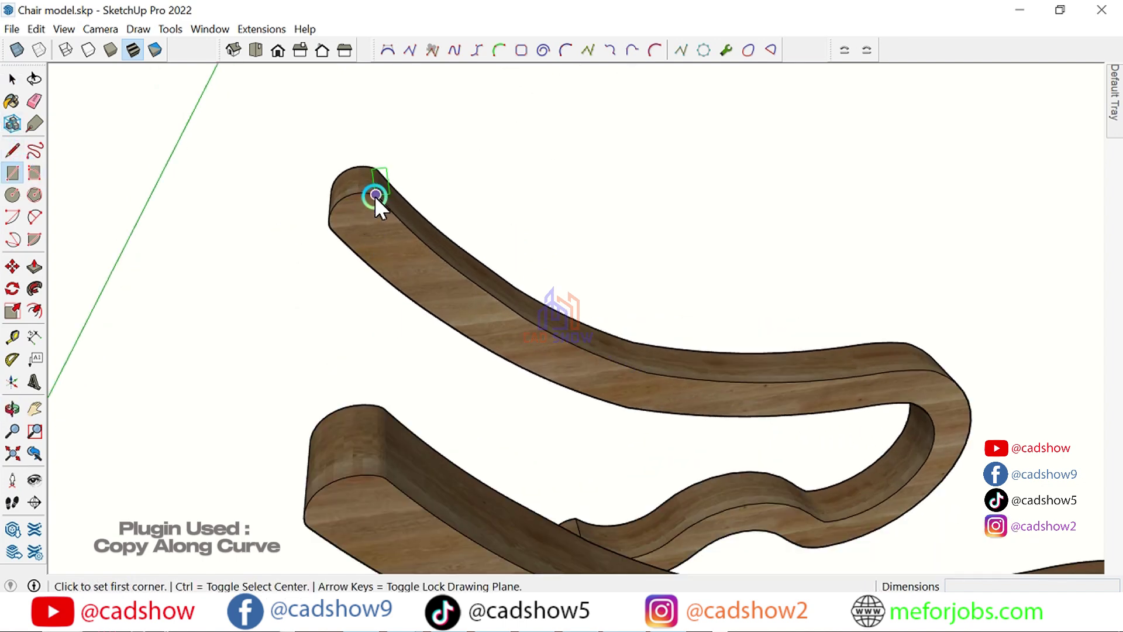
left_click(375, 195)
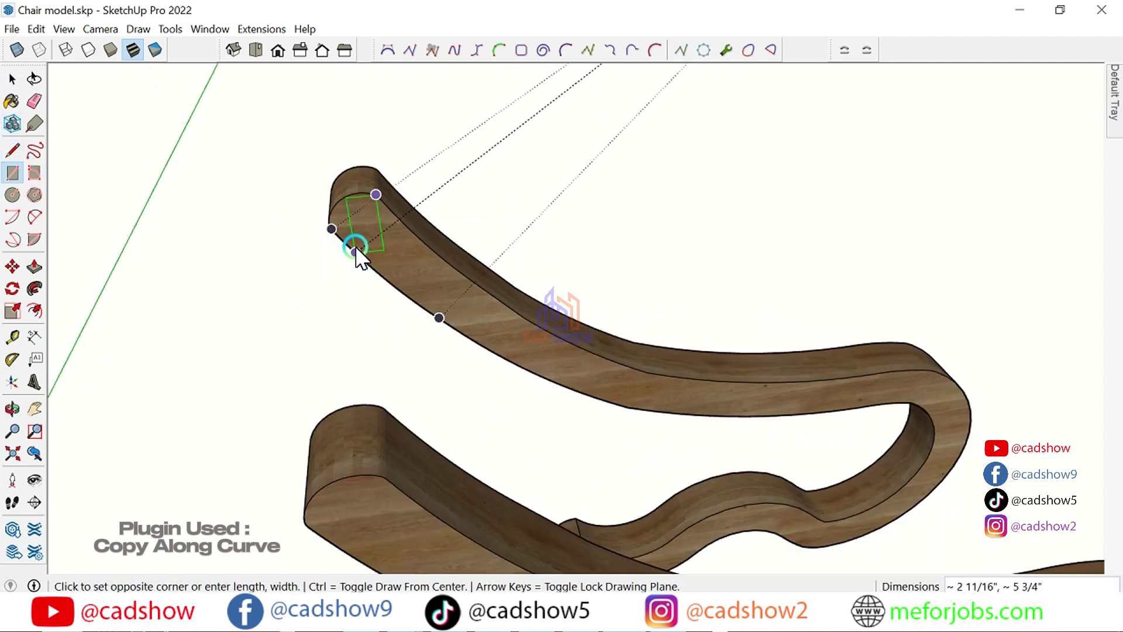
left_click(356, 236)
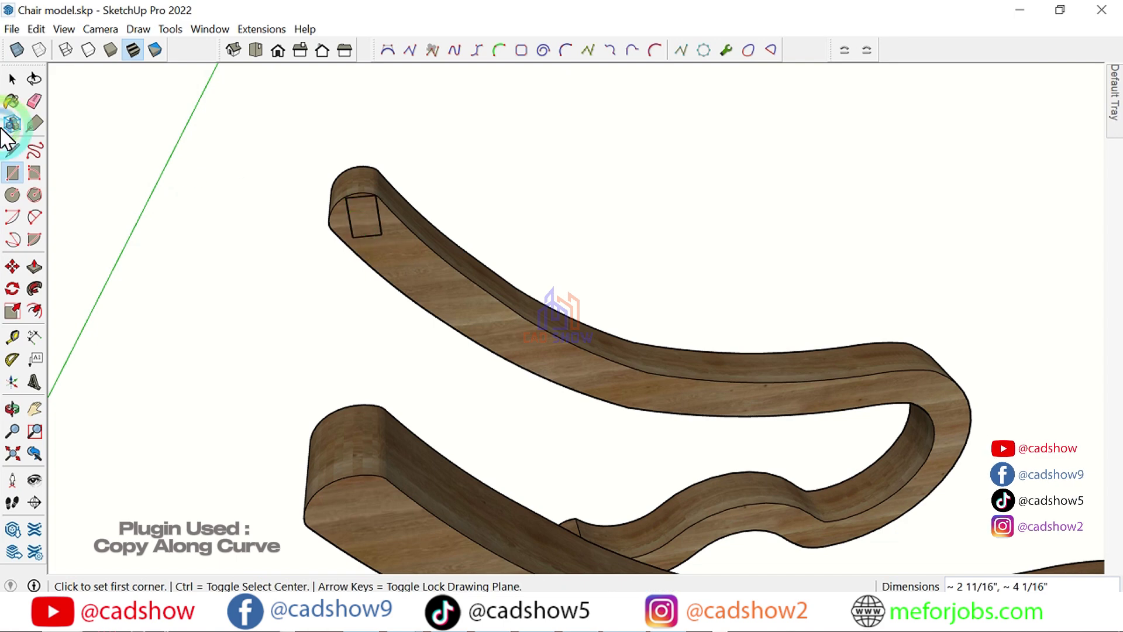
Step: Move the rectangle by its corner onto the arm's end corner
left_click(12, 78)
left_click(335, 226)
left_click(352, 198)
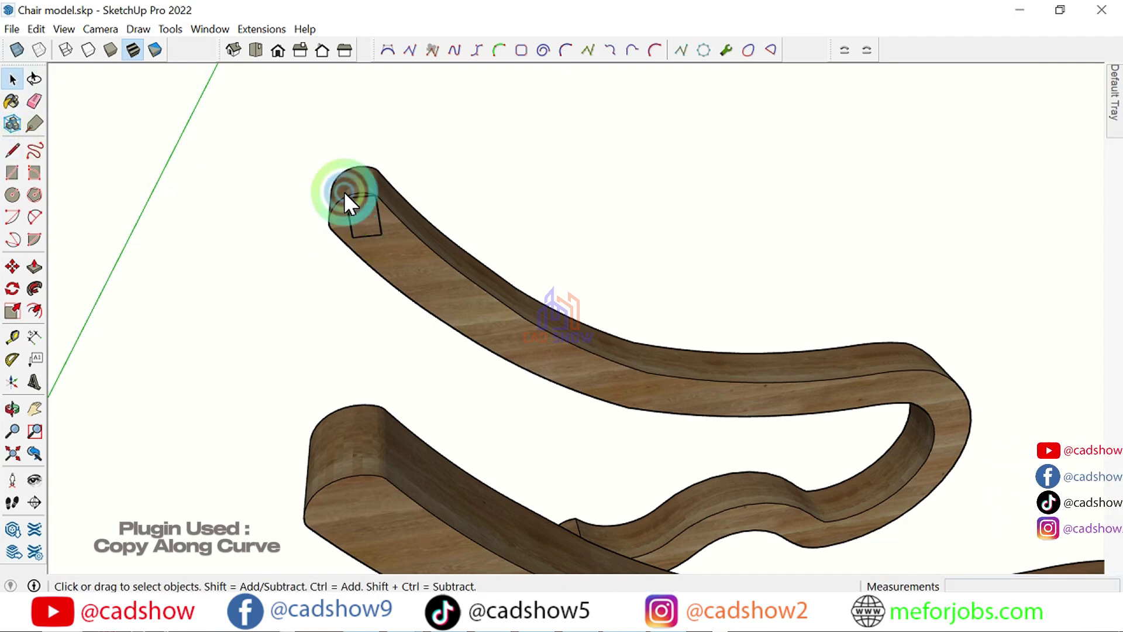
left_click(328, 203)
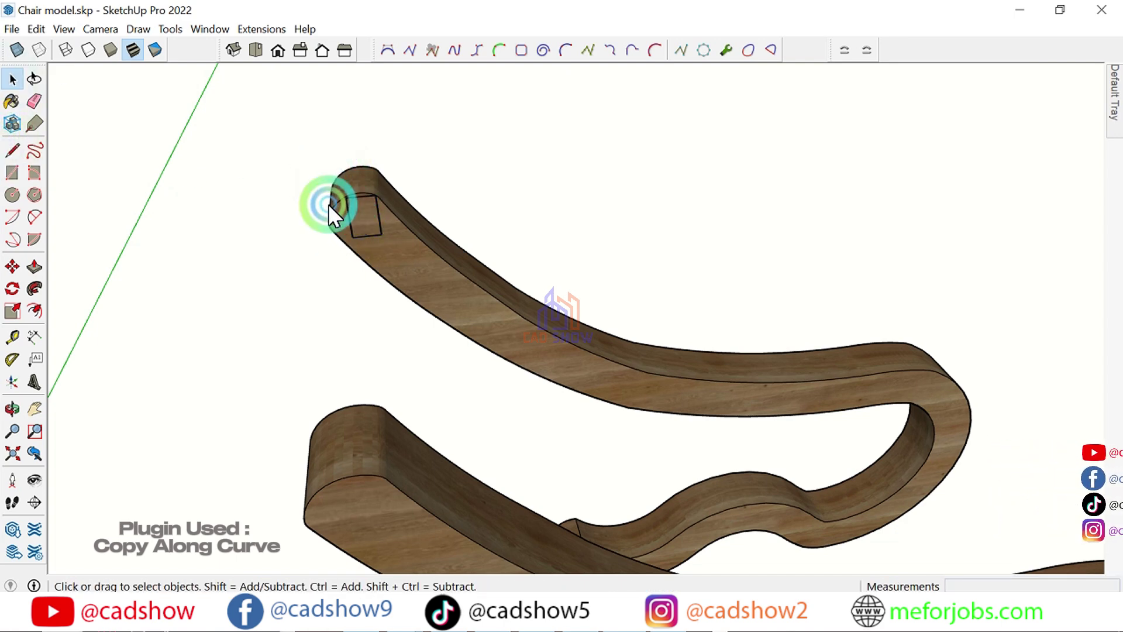
left_click(12, 267)
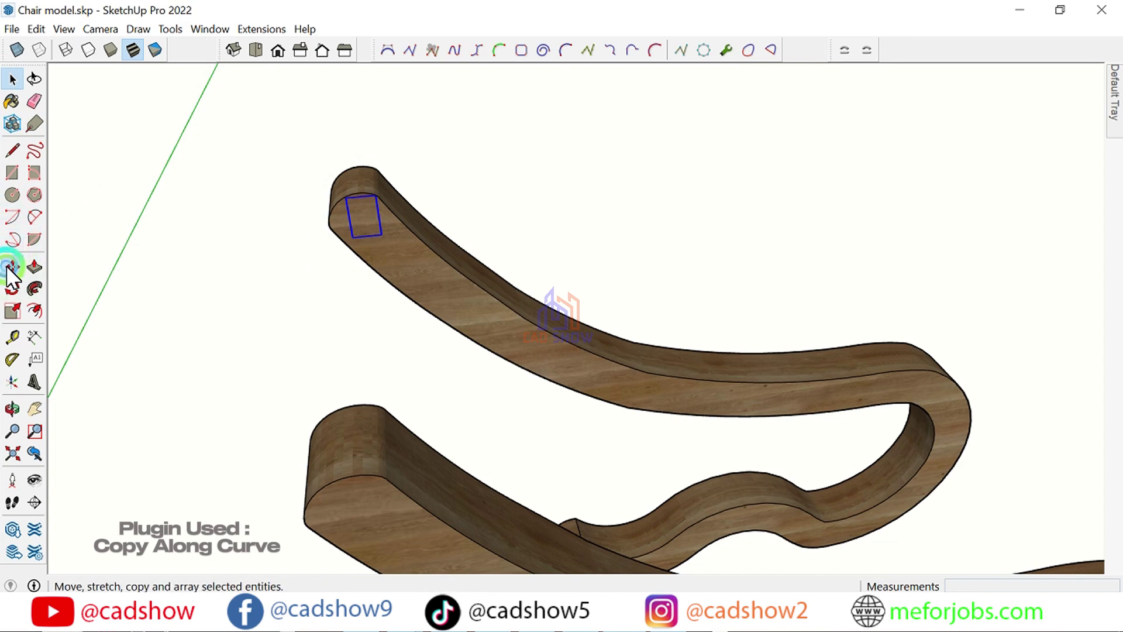
left_click(359, 212)
left_click(346, 201)
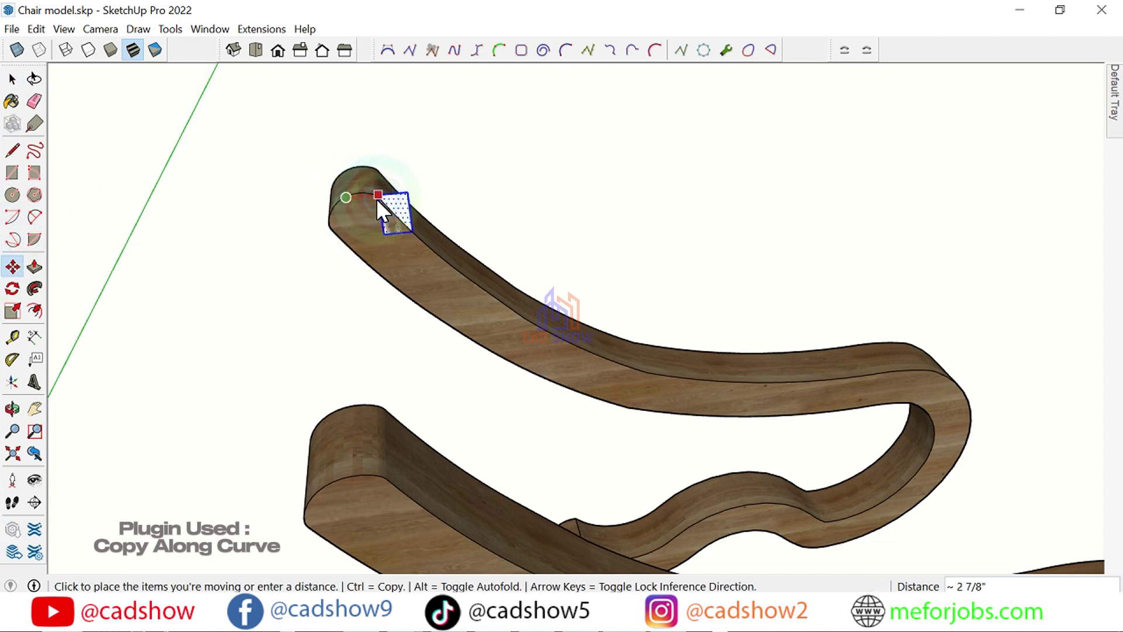
left_click(376, 195)
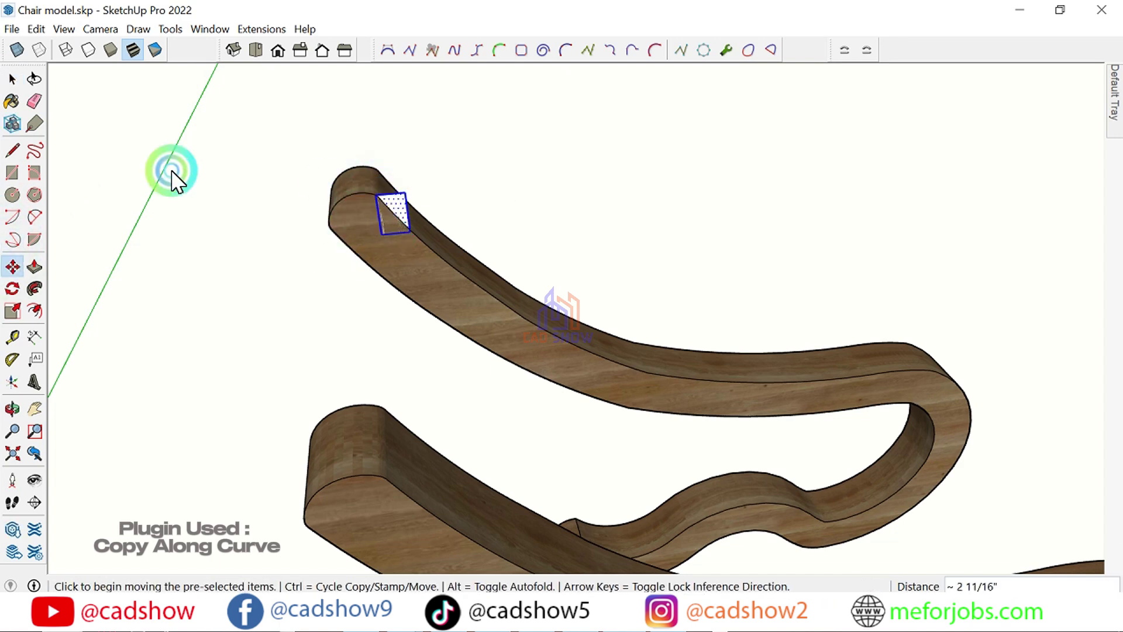
Step: Rotate the rectangle about 54.7° around the arm corner, locking the rotation plane
left_click(12, 289)
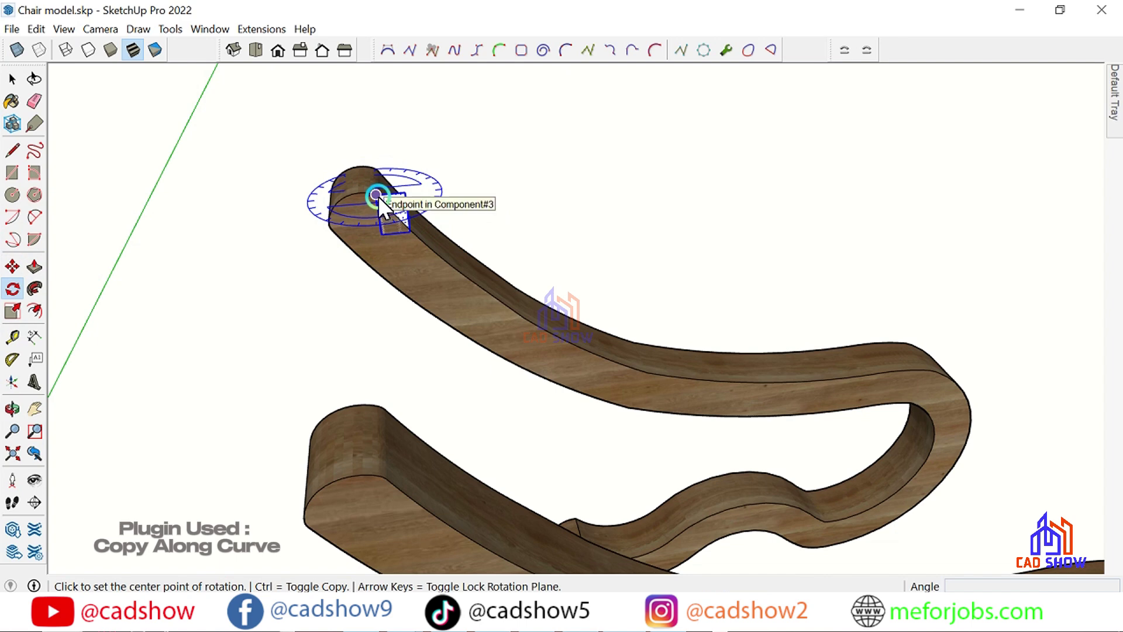
key("Right")
key("Left")
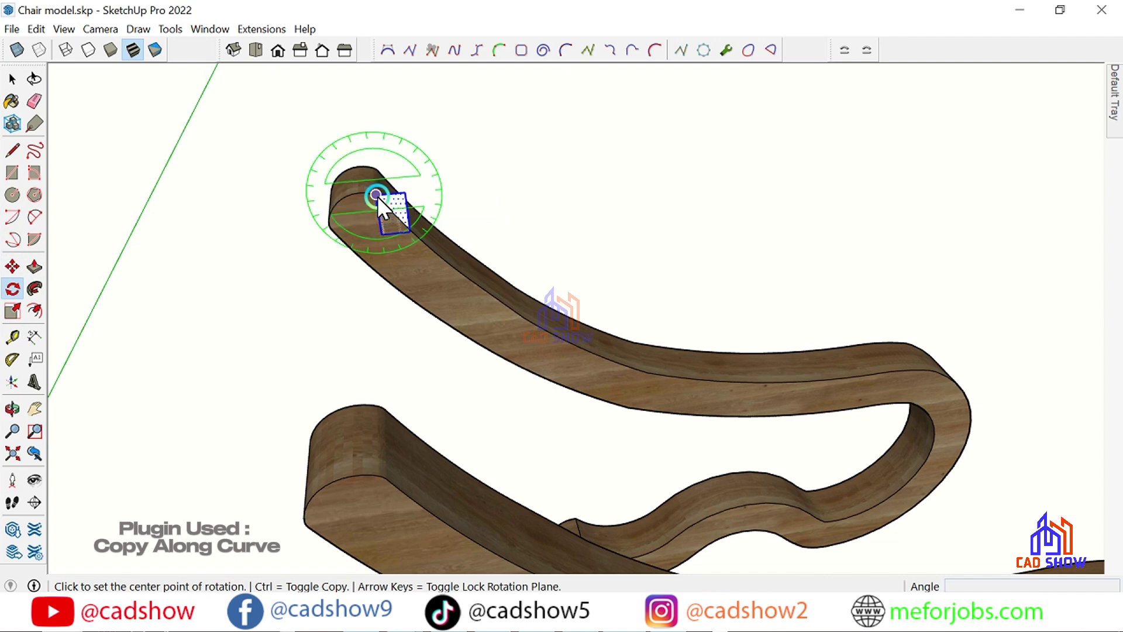
left_click(378, 195)
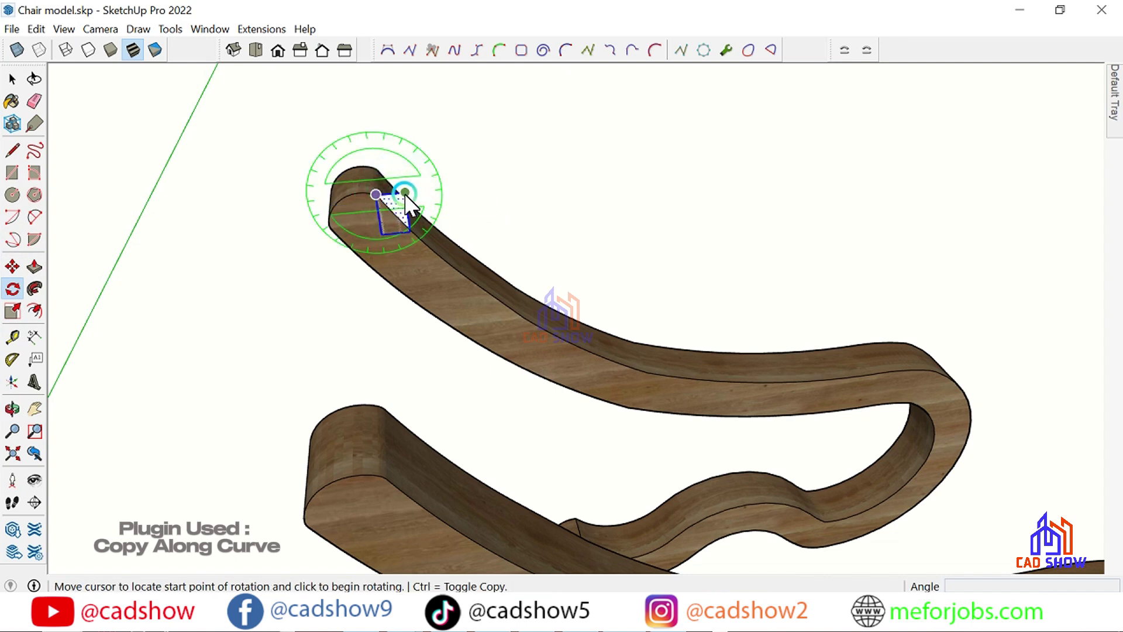
left_click(405, 194)
left_click(423, 241)
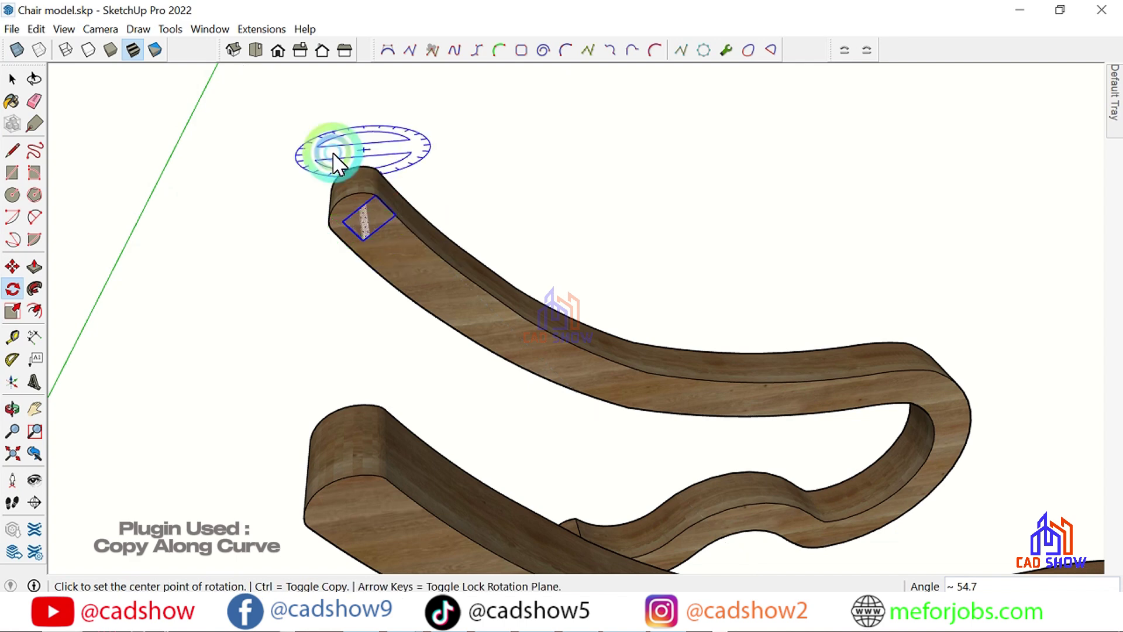
middle_click_drag(337, 163, 374, 275)
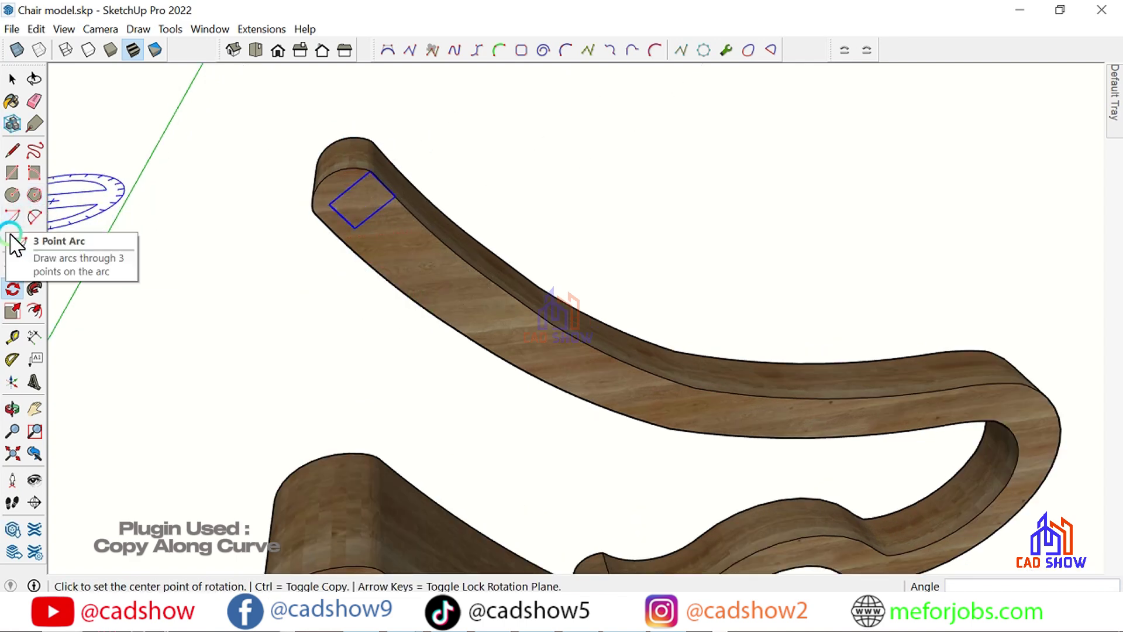
Step: Extrude the square profile 2' 6 5/8" into a slat reaching the opposite frame
left_click(34, 266)
left_click(366, 200)
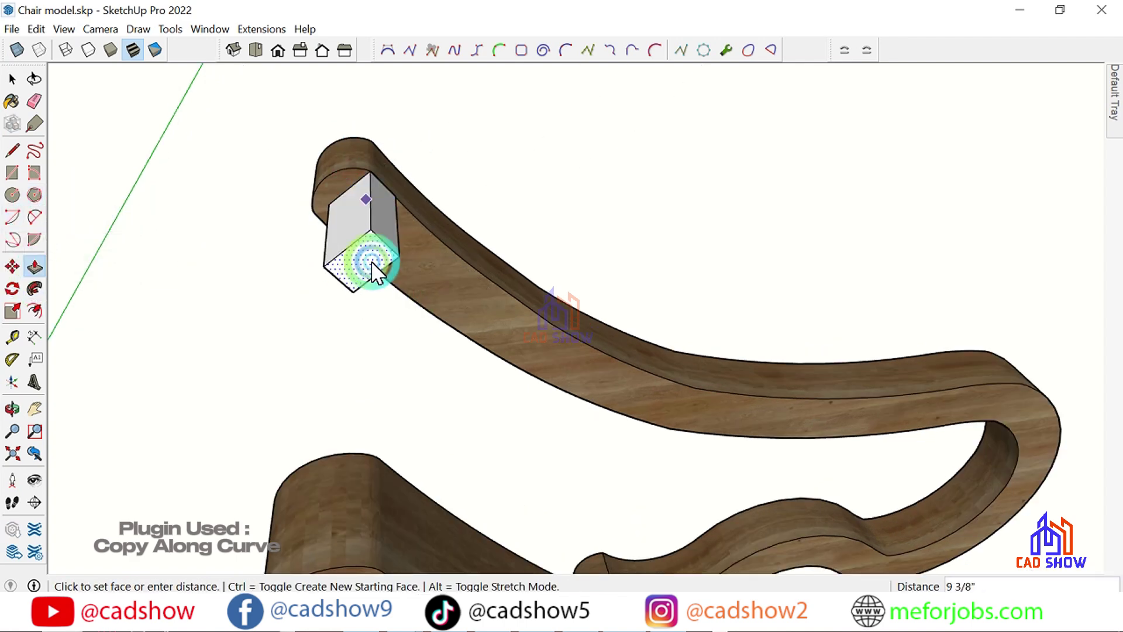
scroll(374, 281, "down", 2)
left_click(375, 381)
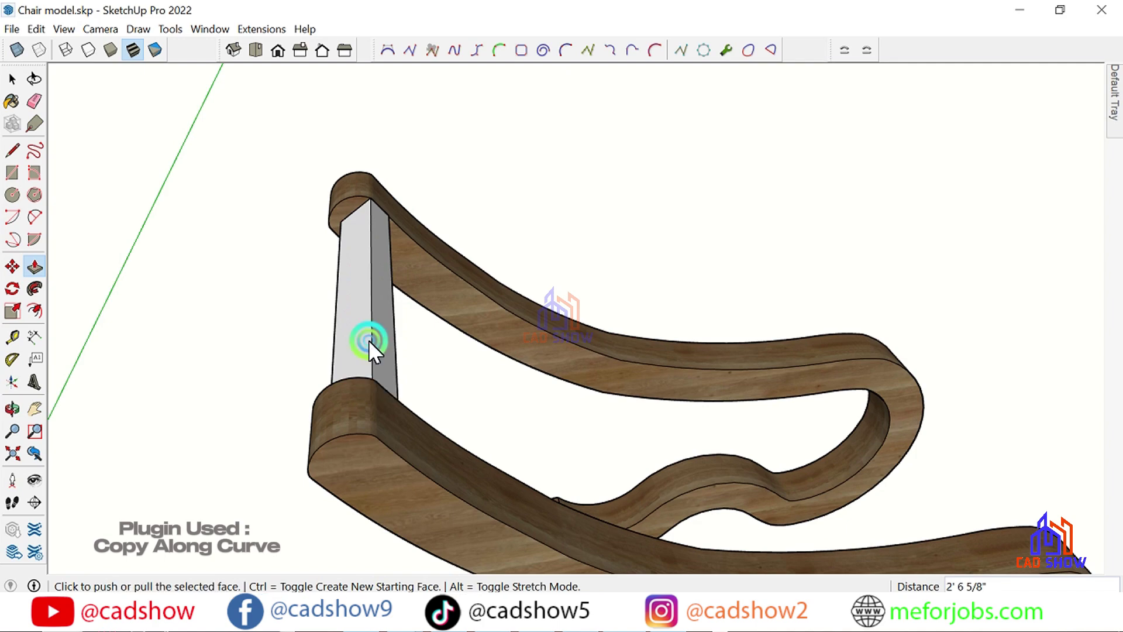
middle_click_drag(369, 339, 558, 418)
mouse_move(558, 418)
left_mouse_down()
mouse_move(68, 383)
mouse_move(326, 379)
left_mouse_up()
Step: Push/pull the crossbar face between the two frames to adjust it
key("p")
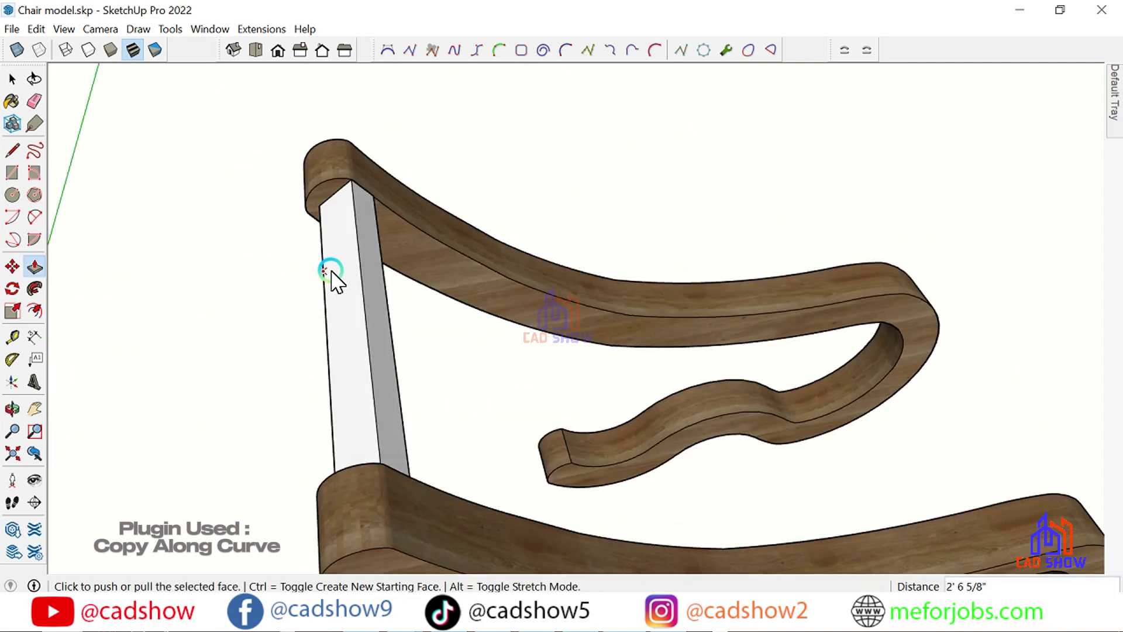
left_click(12, 78)
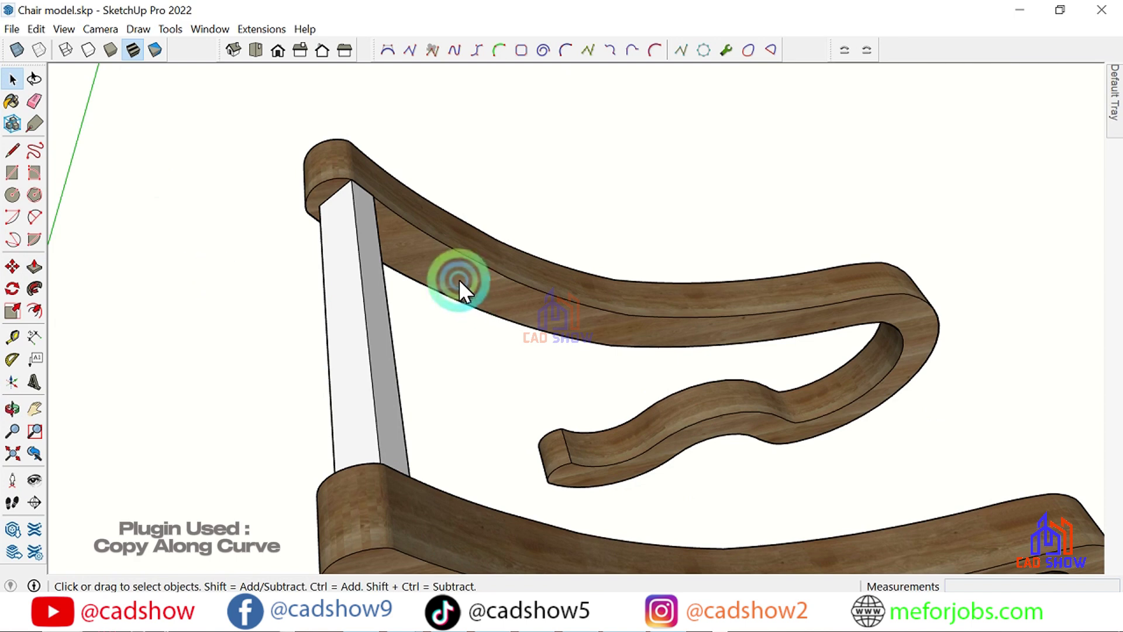
mouse_move(458, 279)
middle_mouse_down()
mouse_move(333, 288)
mouse_move(156, 45)
mouse_move(423, 282)
middle_mouse_up()
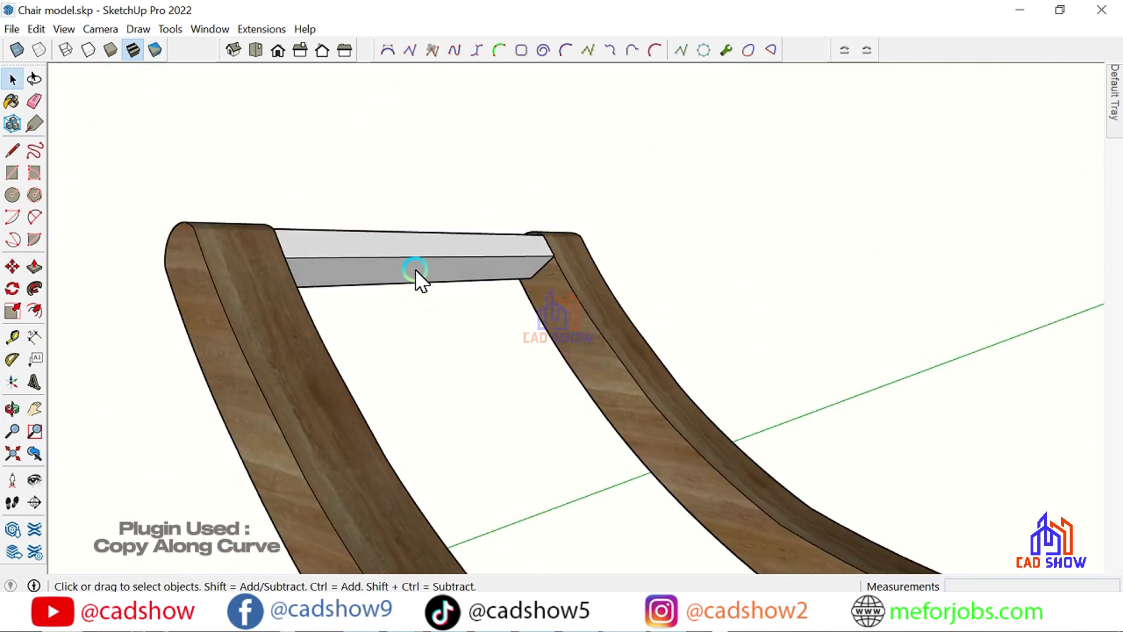
left_click(33, 267)
left_click(417, 283)
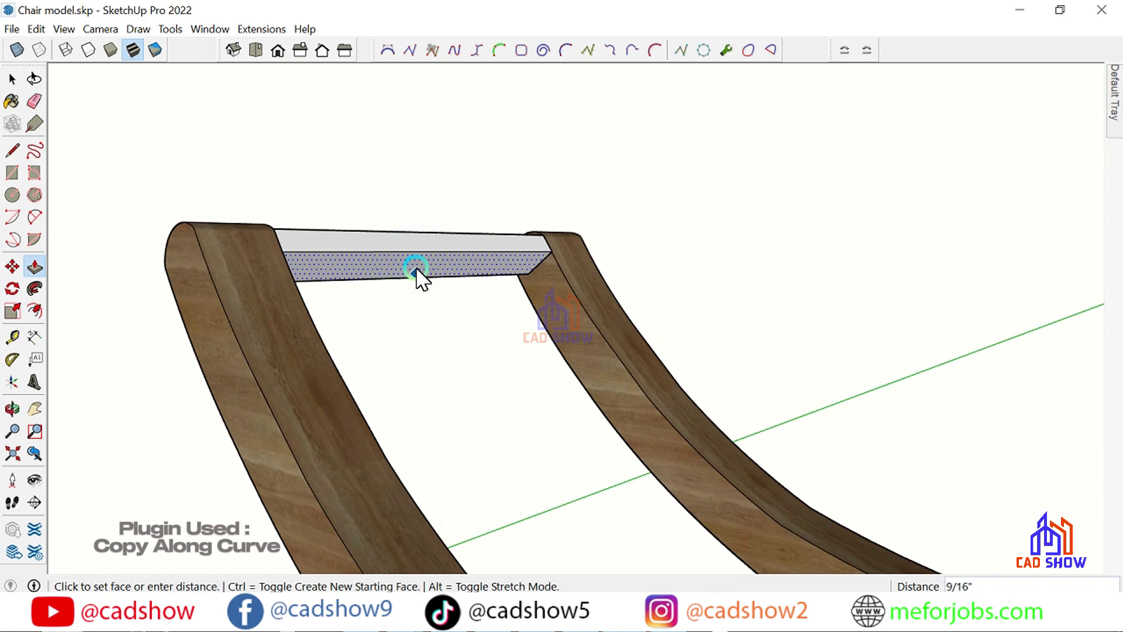
left_click(417, 283)
left_click(12, 78)
left_click(238, 138)
Step: Push the slat's end face flush with the frame end
mouse_move(213, 212)
middle_mouse_down()
mouse_move(458, 380)
mouse_move(550, 336)
mouse_move(578, 211)
mouse_move(495, 269)
middle_mouse_up()
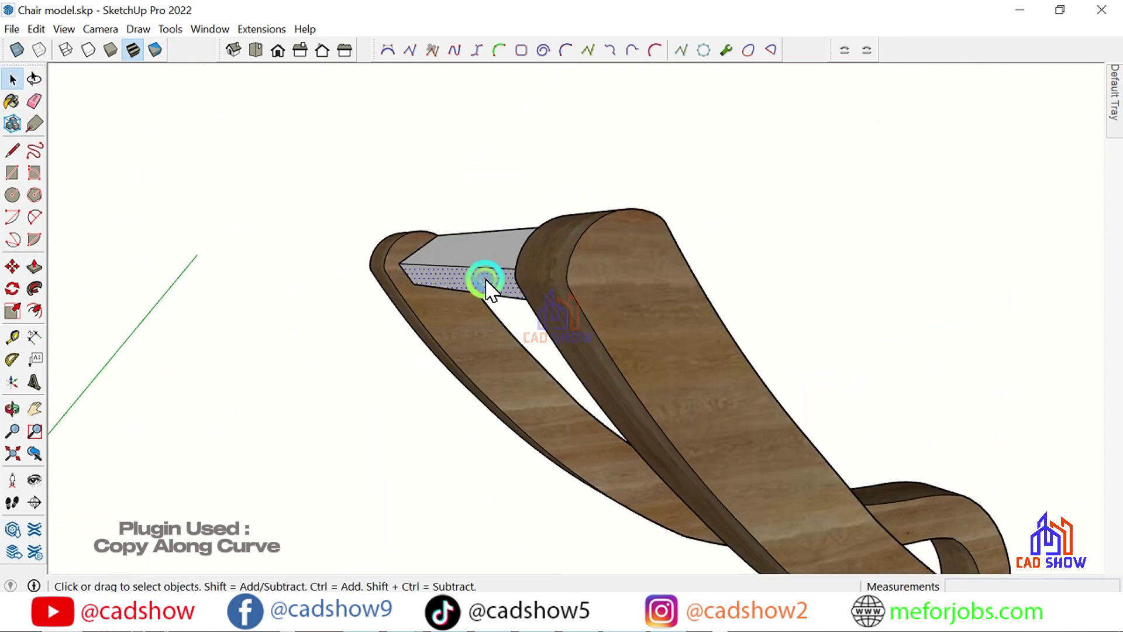
left_click(34, 267)
left_click(458, 277)
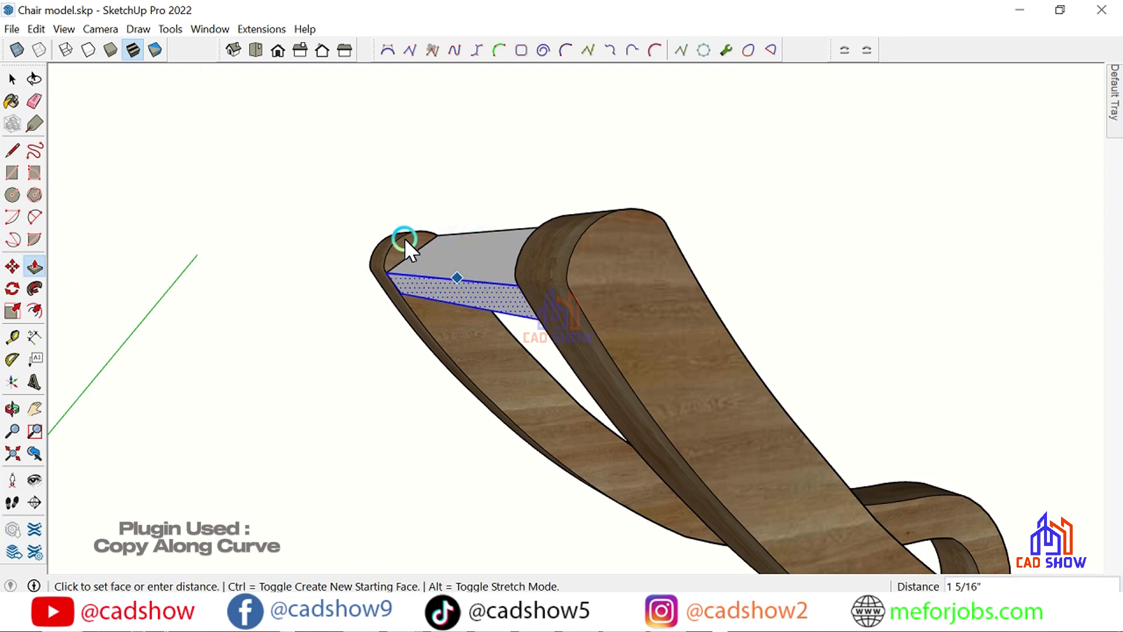
left_click(404, 237)
middle_click_drag(359, 244, 353, 376)
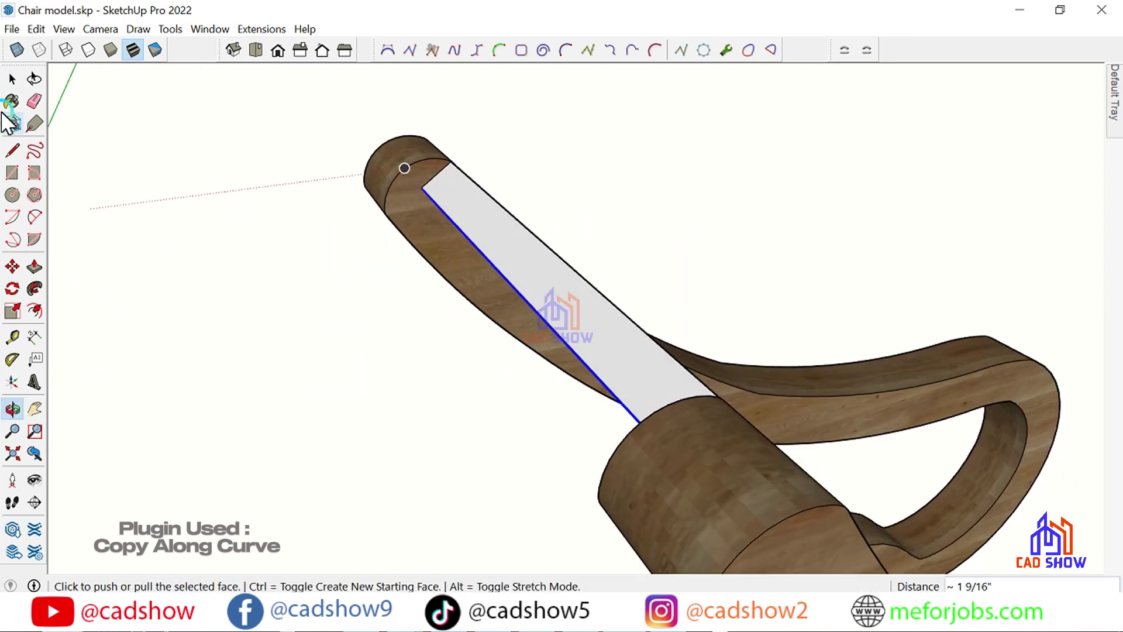
Step: Draw a 2 Point Arc corner to corner across the crossbar slat face with a 1 1/4" bulge
mouse_move(321, 251)
middle_mouse_down()
mouse_move(588, 386)
mouse_move(115, 232)
middle_mouse_up()
left_click(32, 219)
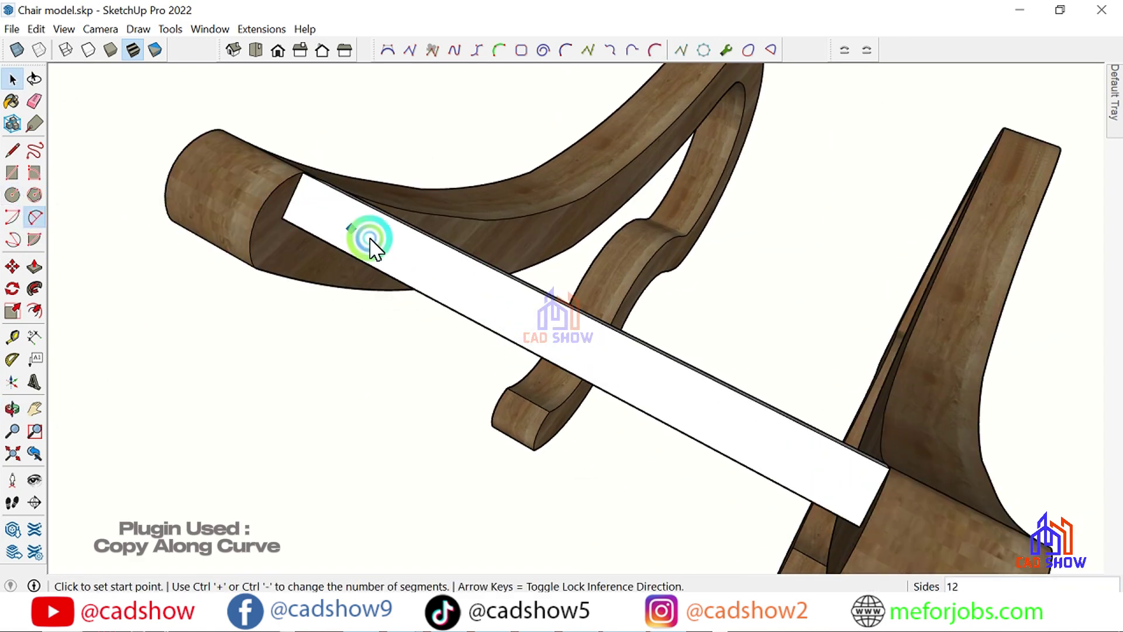
type("2")
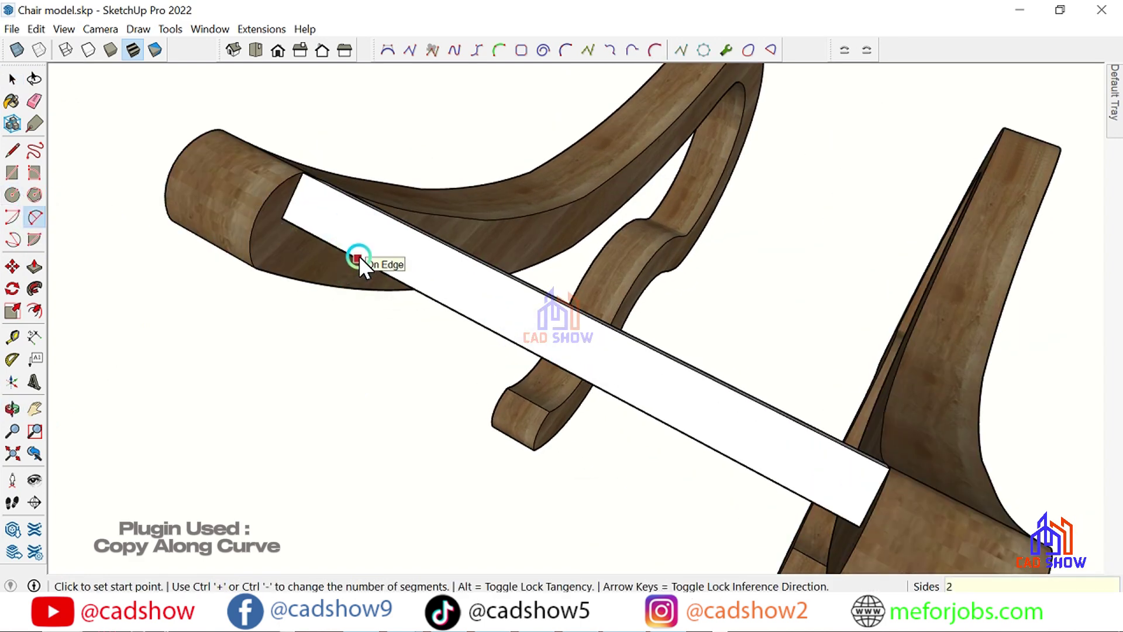
left_click(303, 173)
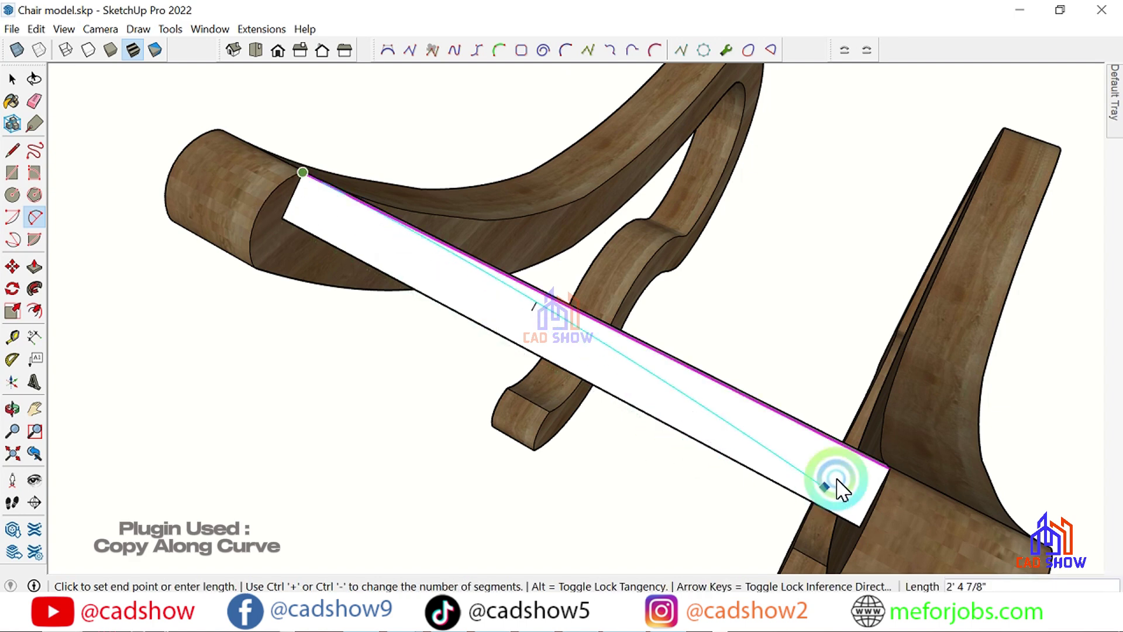
left_click(890, 468)
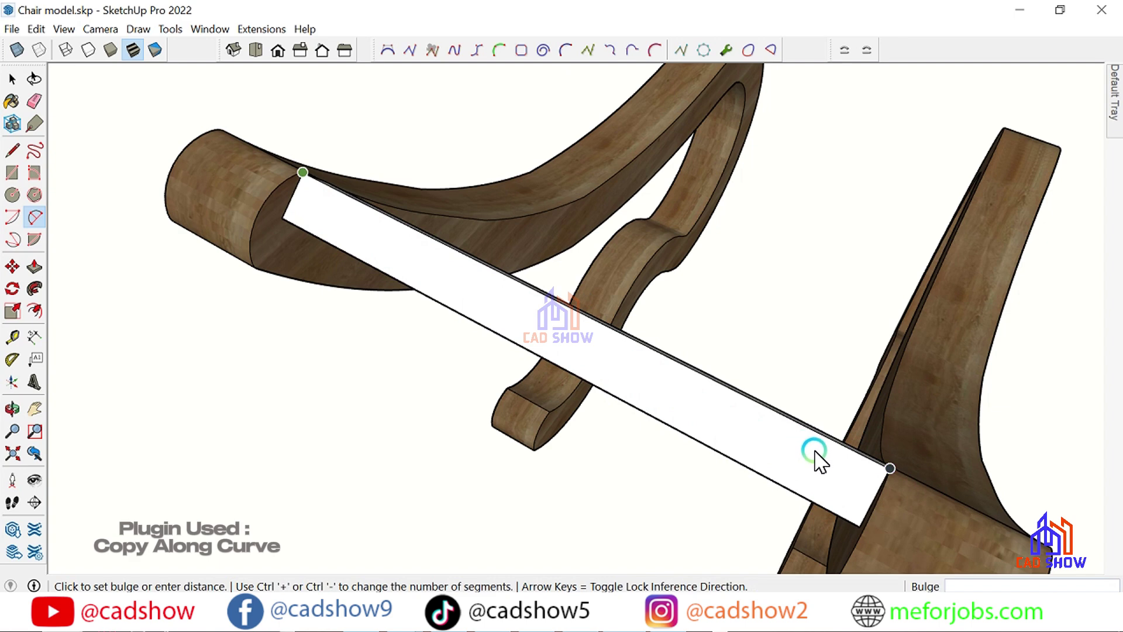
left_click(828, 475)
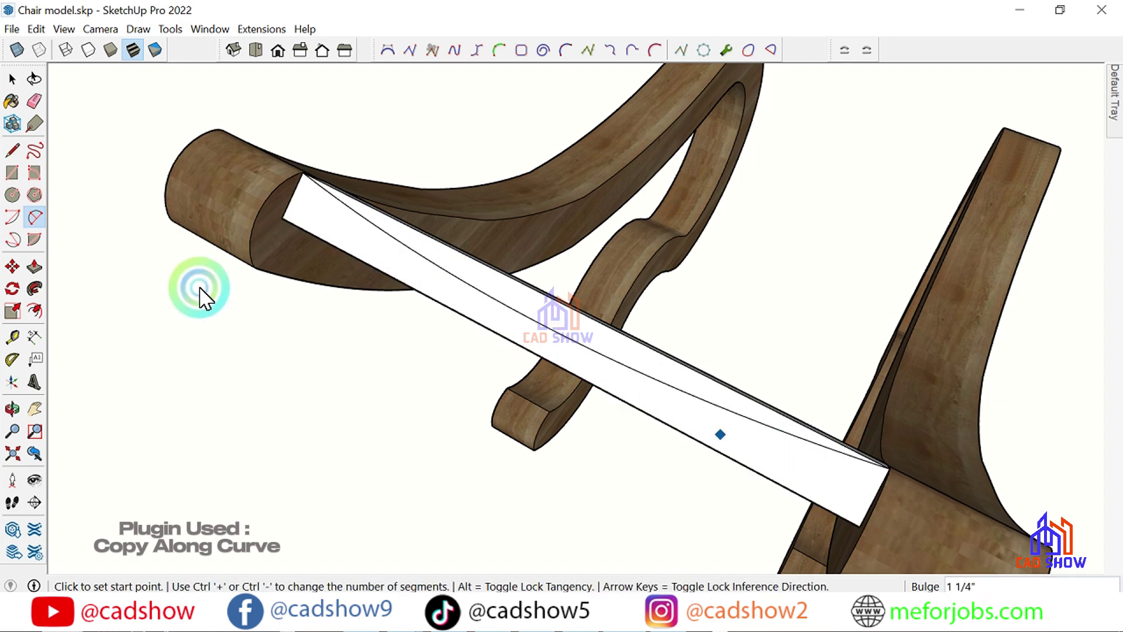
Step: Push/Pull the sliver face beside the arc away so the slat's side is curved
left_click(37, 268)
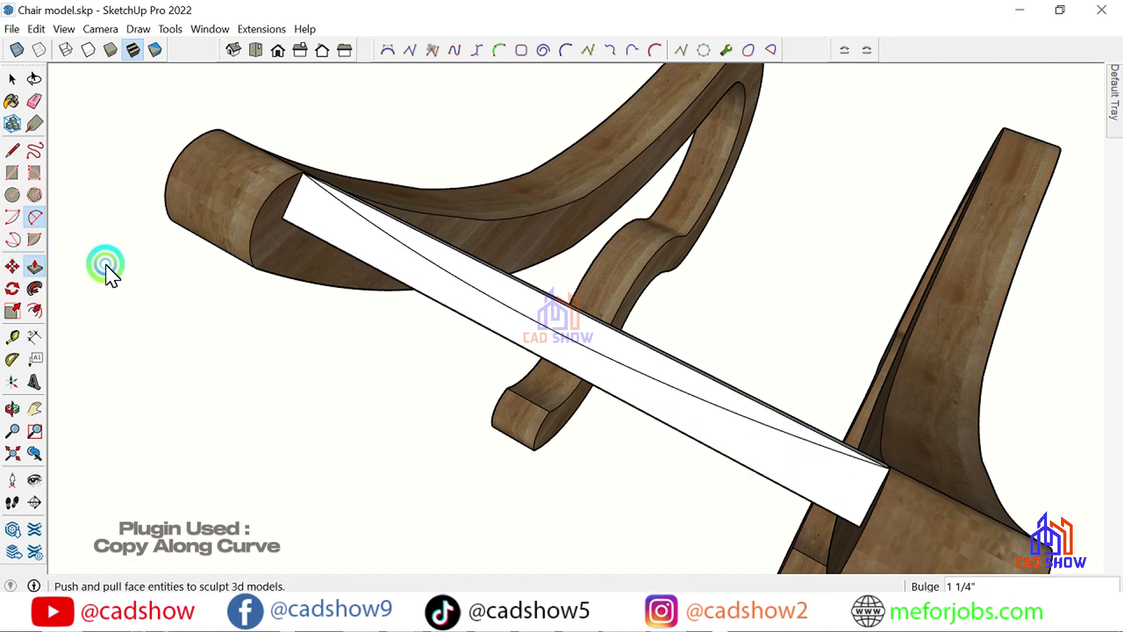
left_click(547, 306)
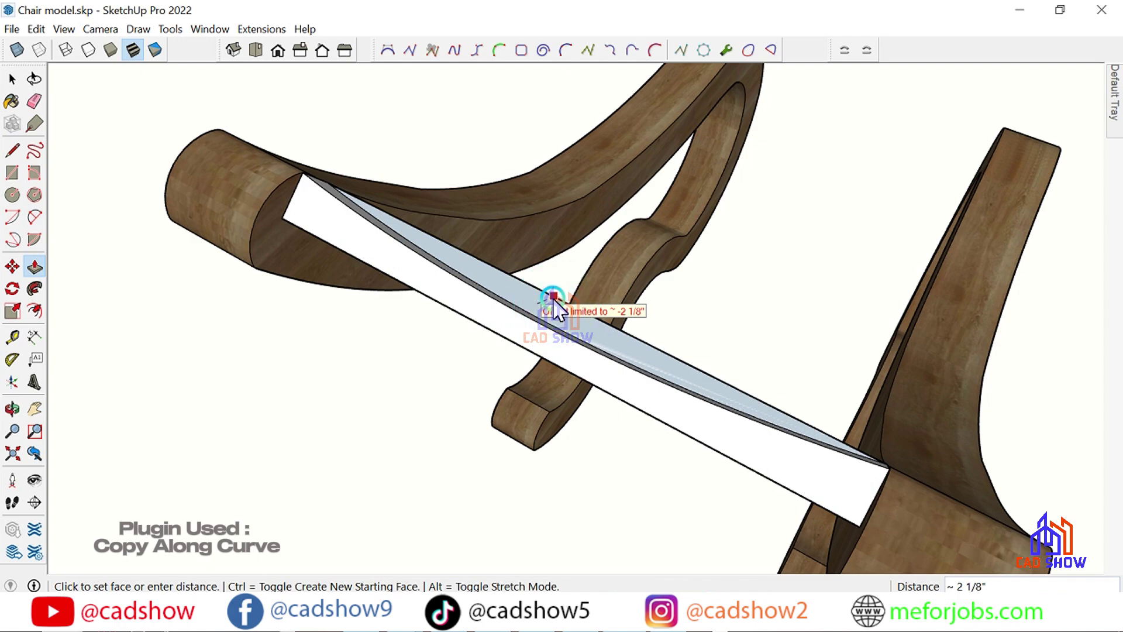
left_click(552, 304)
mouse_move(491, 353)
middle_mouse_down()
mouse_move(142, 154)
mouse_move(123, 166)
middle_mouse_up()
left_click(12, 78)
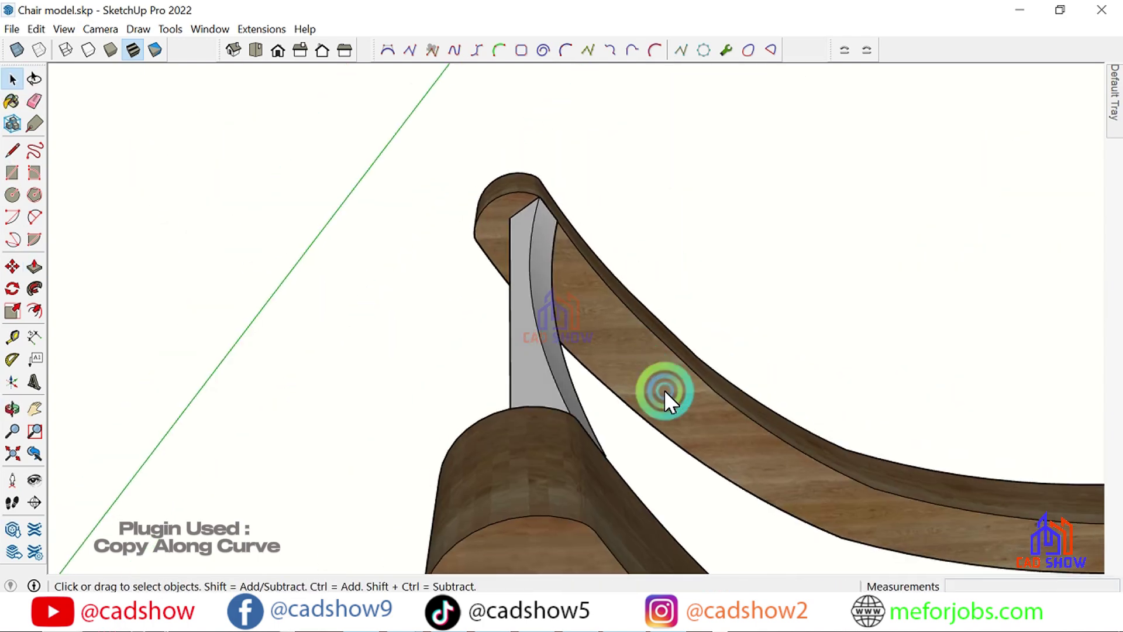
Step: Group the whole curved slat and turn the group into a component
triple_click(536, 377)
right_click(535, 377)
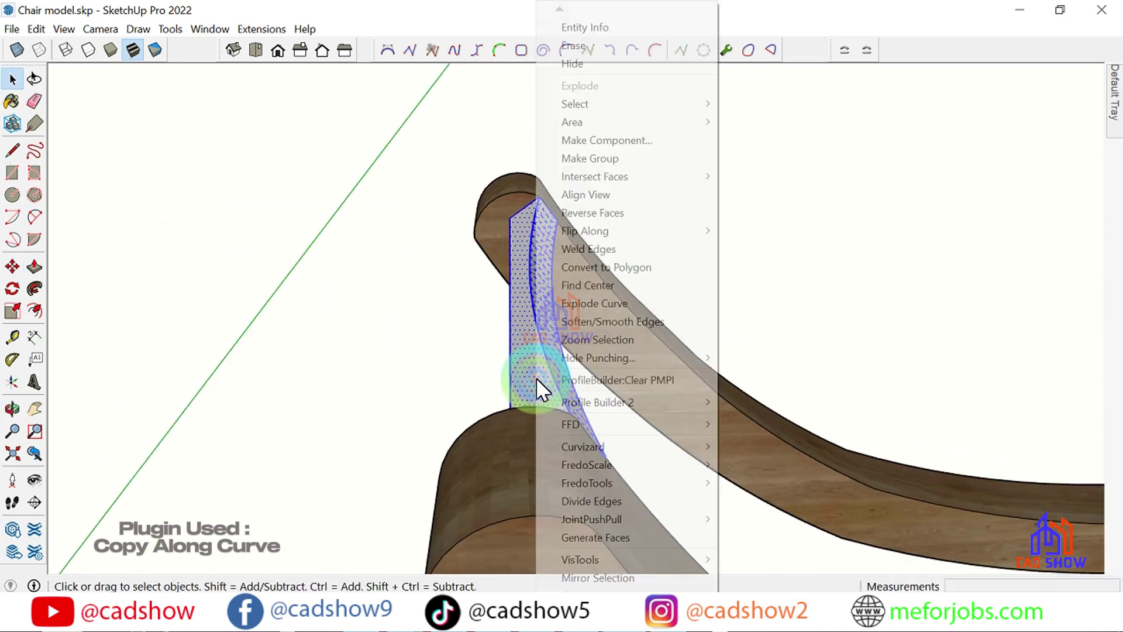
left_click(596, 159)
right_click(542, 339)
left_click(606, 143)
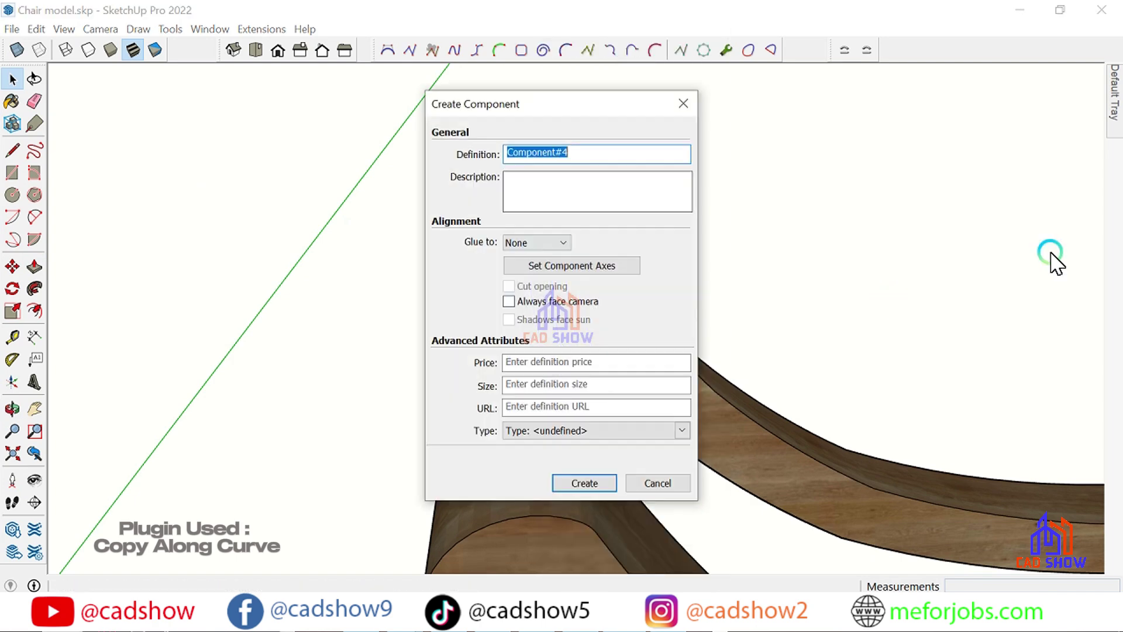
left_click(581, 484)
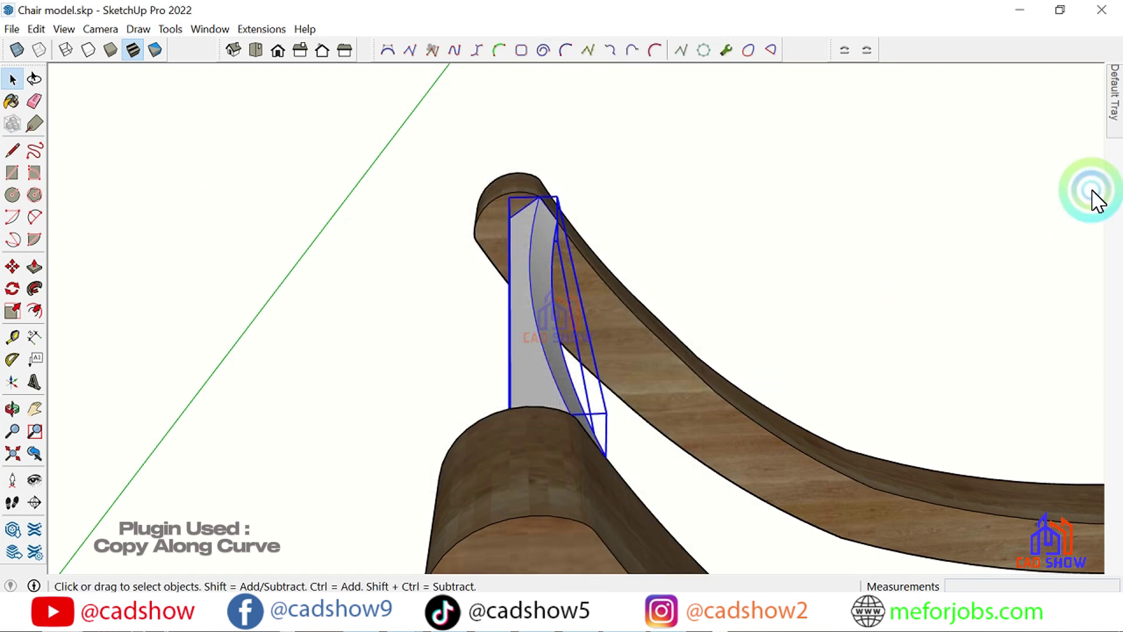
Step: Choose the Walnut material and paint the slat's face inside the component
left_click(1115, 104)
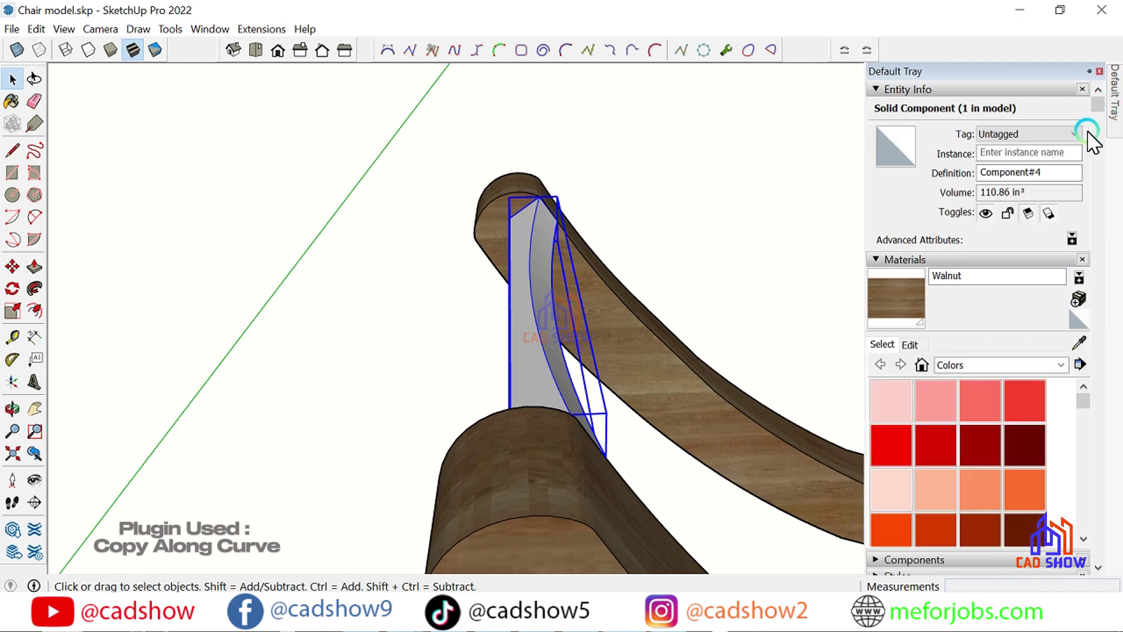
left_click(907, 296)
left_click(610, 281)
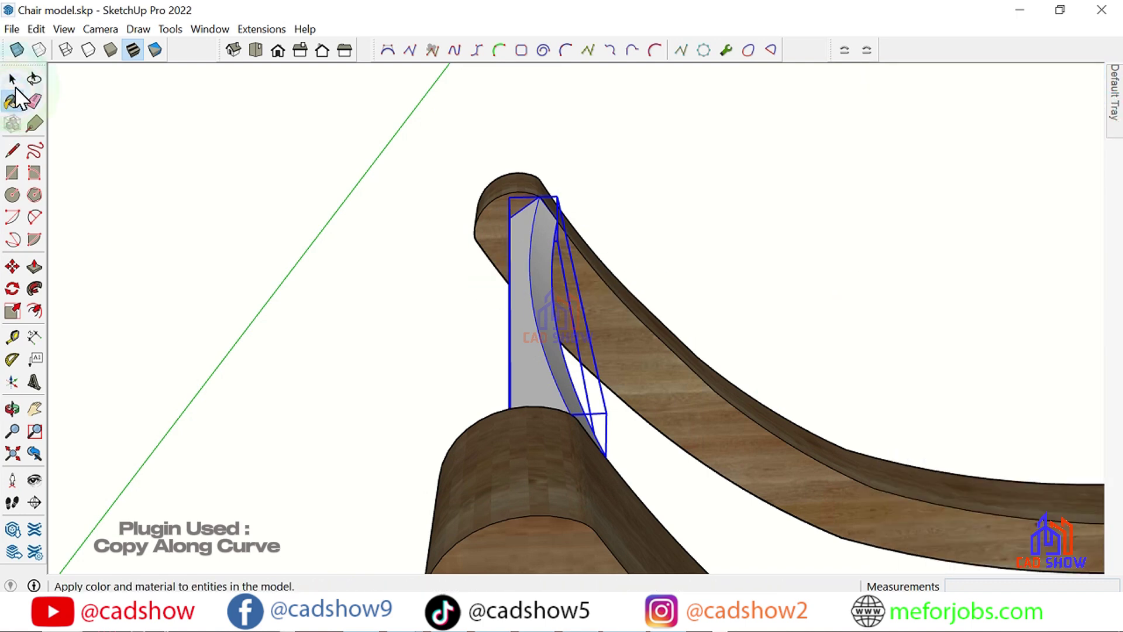
left_click(12, 79)
left_click(500, 293)
double_click(525, 344)
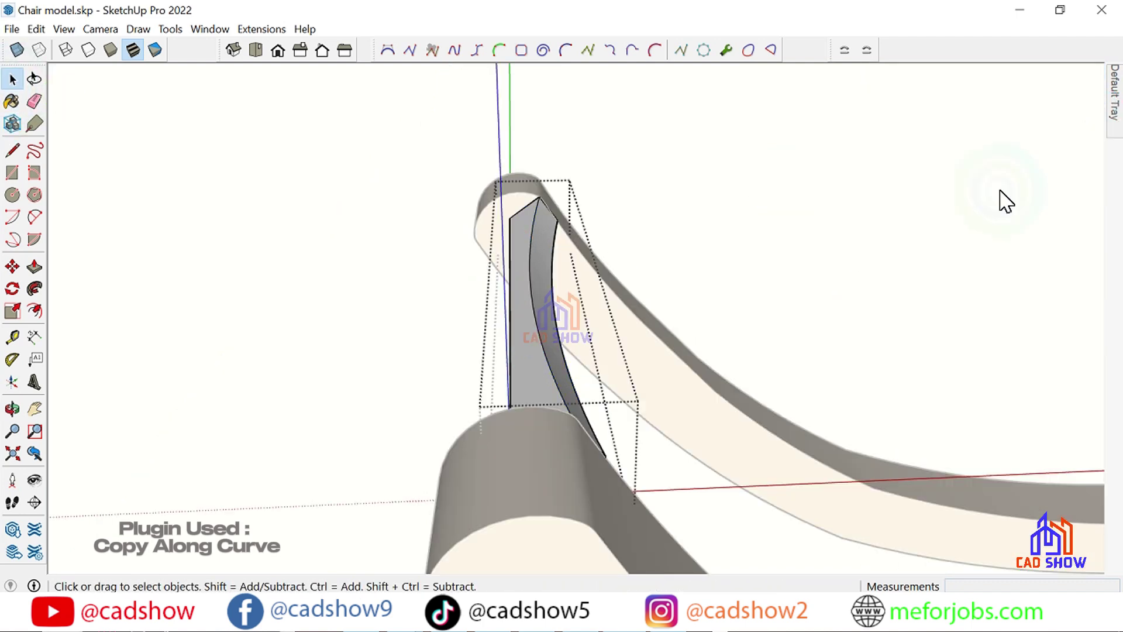
left_click(12, 100)
left_click(529, 319)
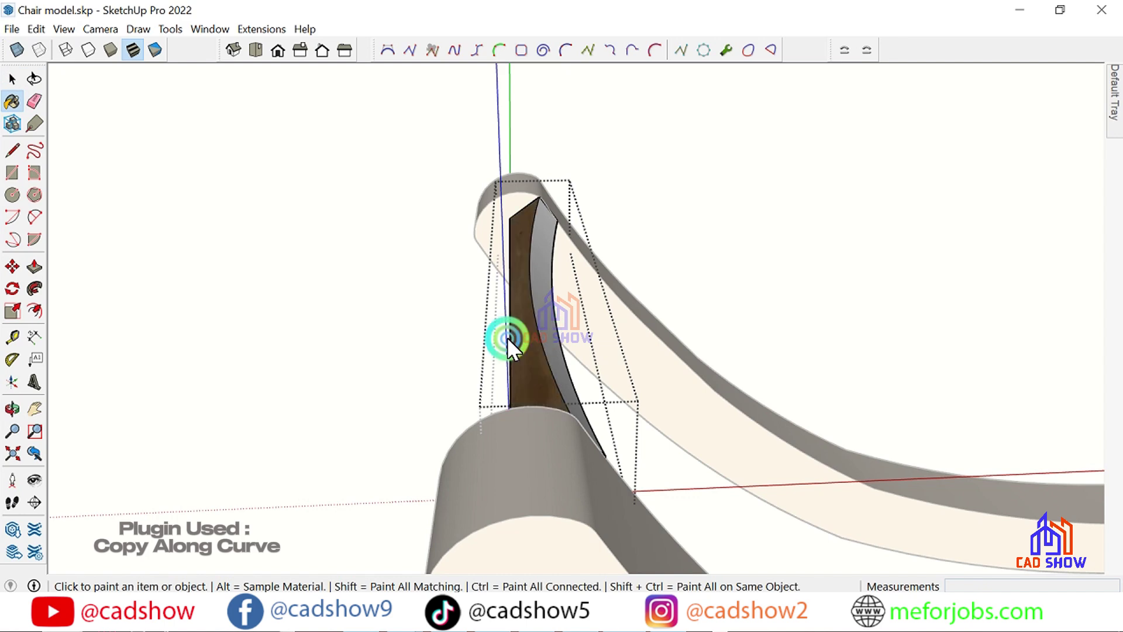
left_click(12, 79)
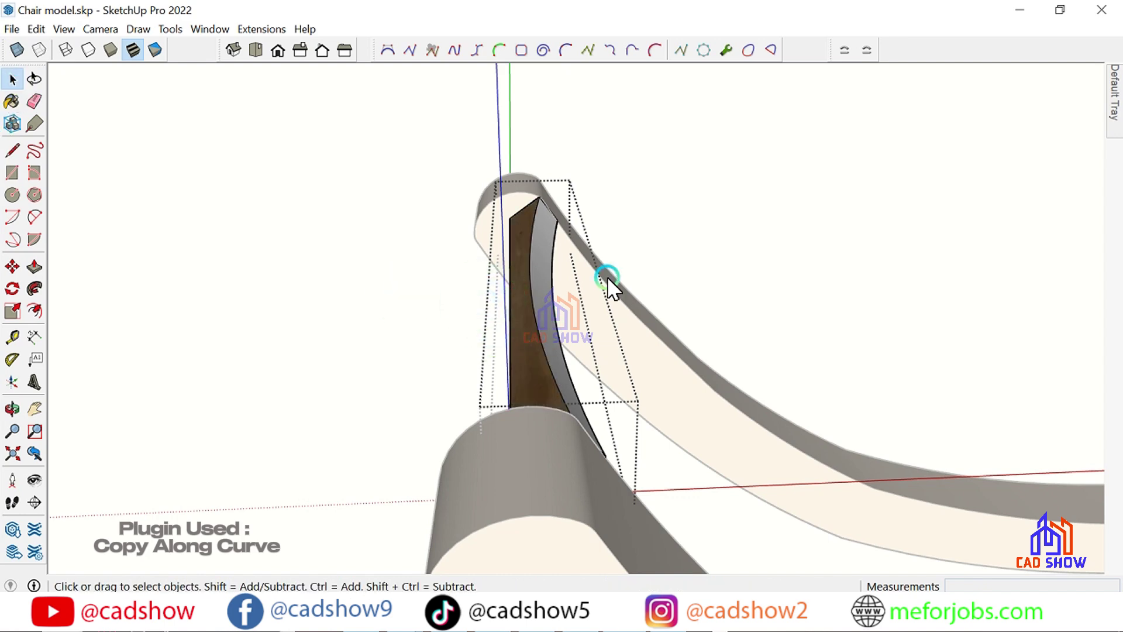
Step: Select all the slat's faces, paint them walnut, and exit the component
triple_click(542, 345)
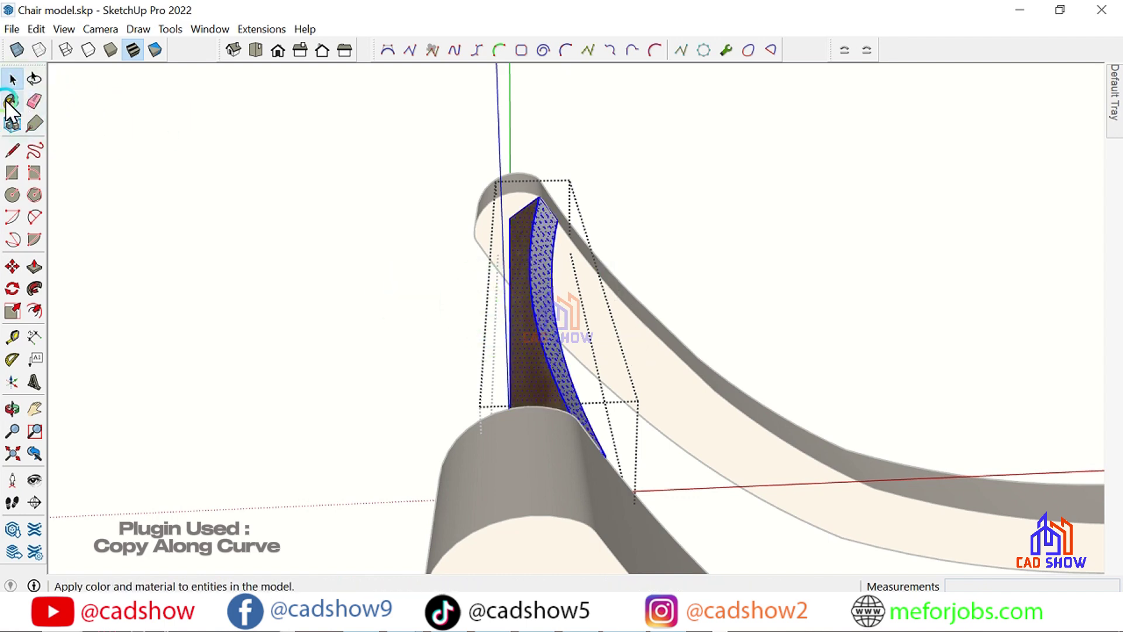
left_click(11, 101)
left_click(594, 313)
left_click(13, 79)
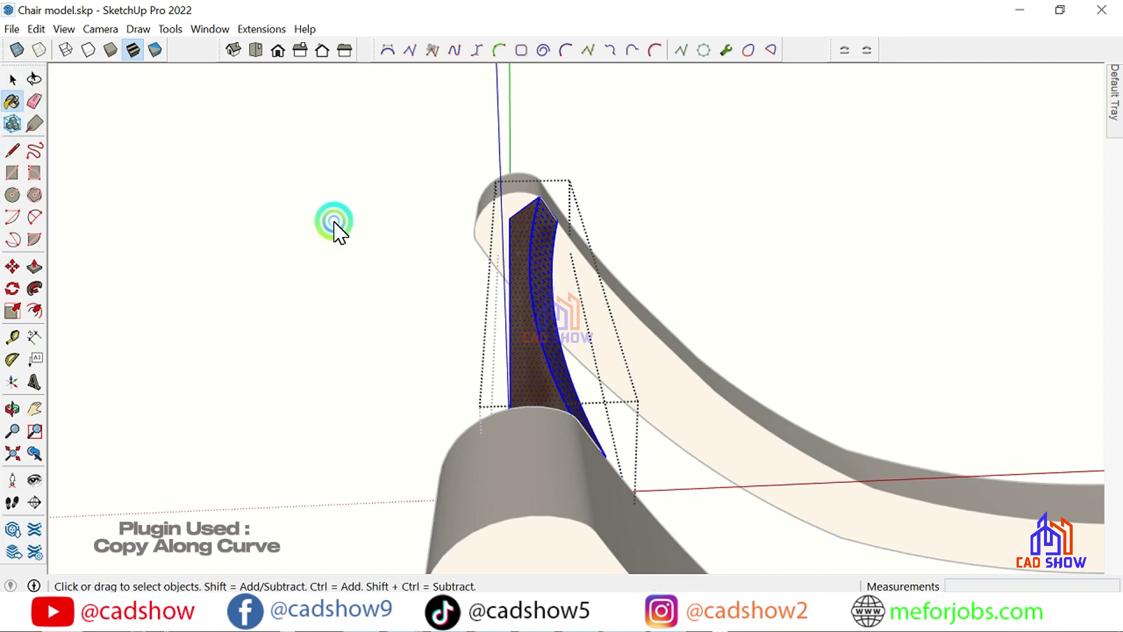
middle_click_drag(349, 173, 411, 240)
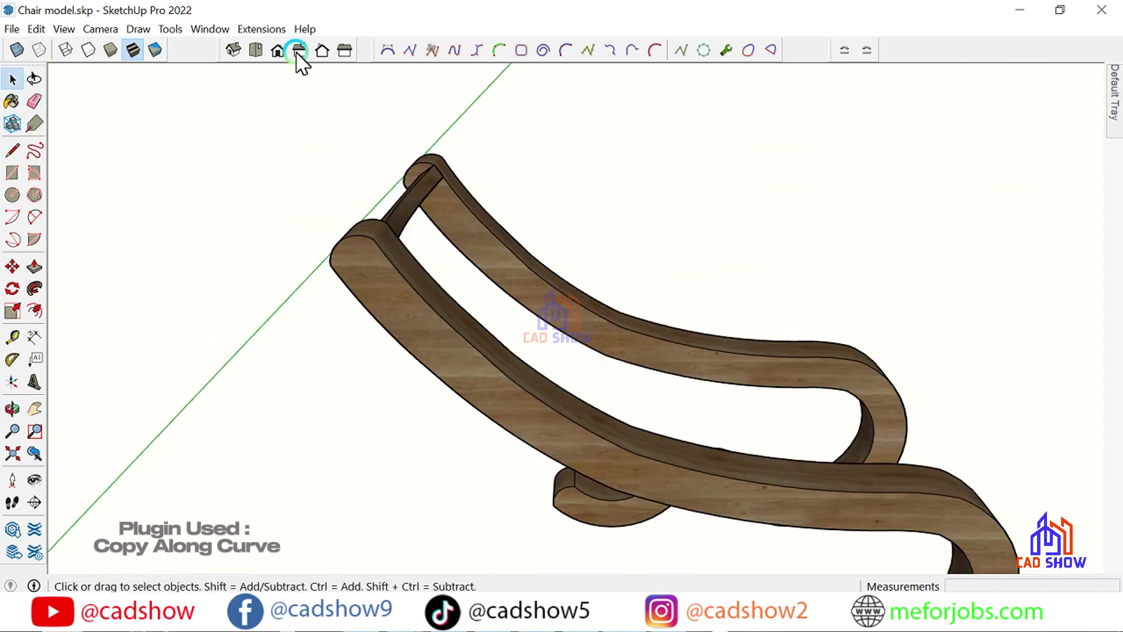
left_click(259, 29)
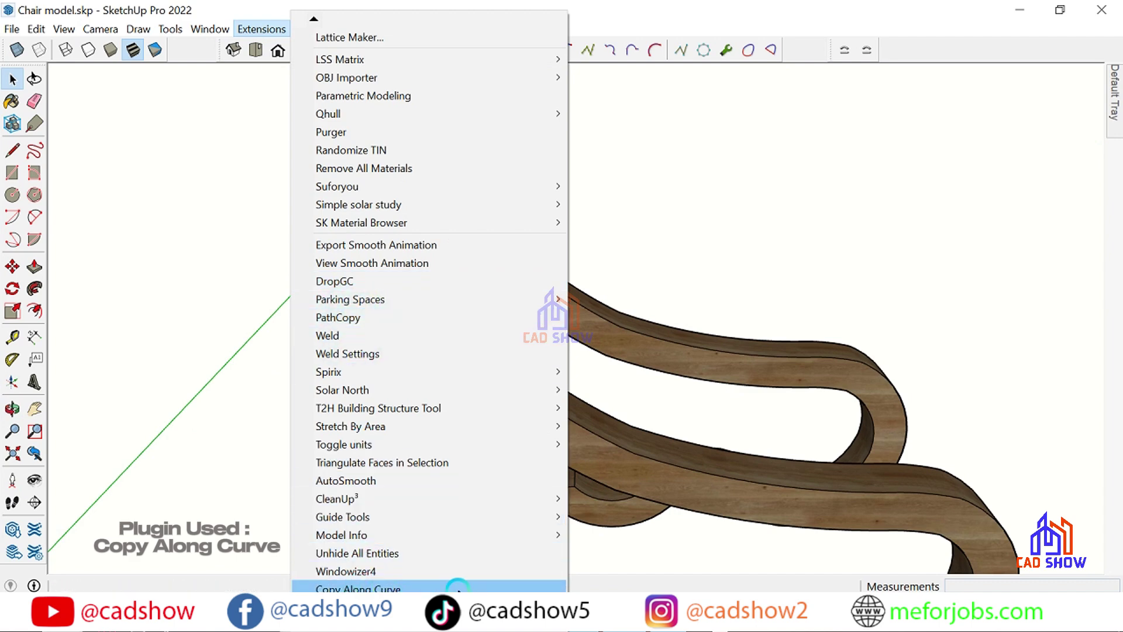
Step: Start Copy Along Curve with the crosspiece as the object and the frame's curved edge as path
left_click(440, 588)
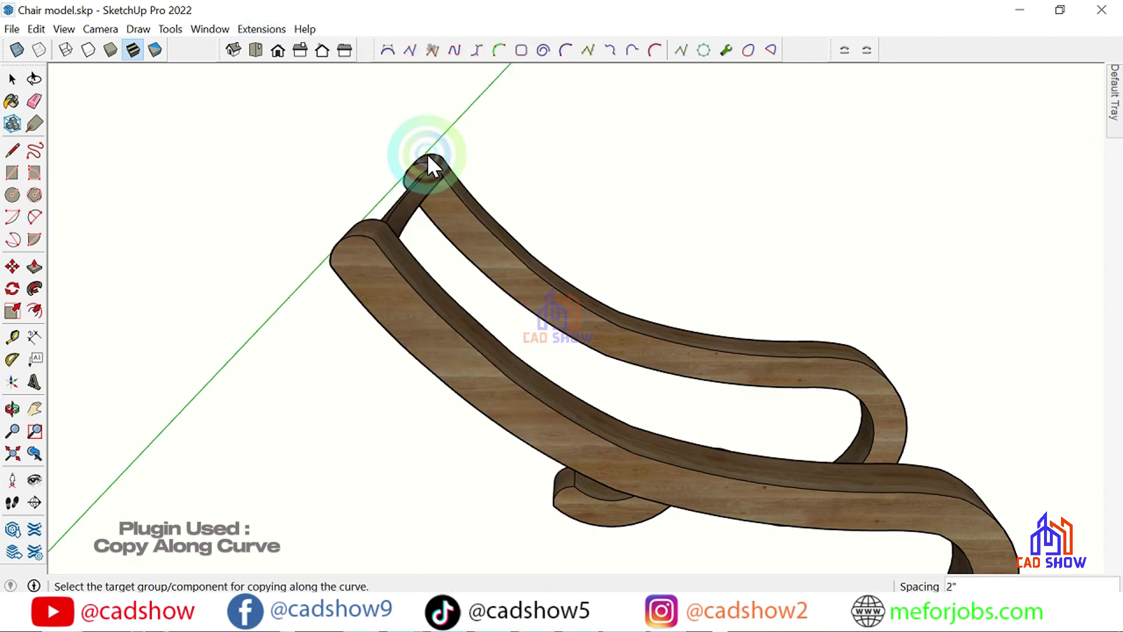
left_click(398, 218)
scroll(393, 234, "up", 2)
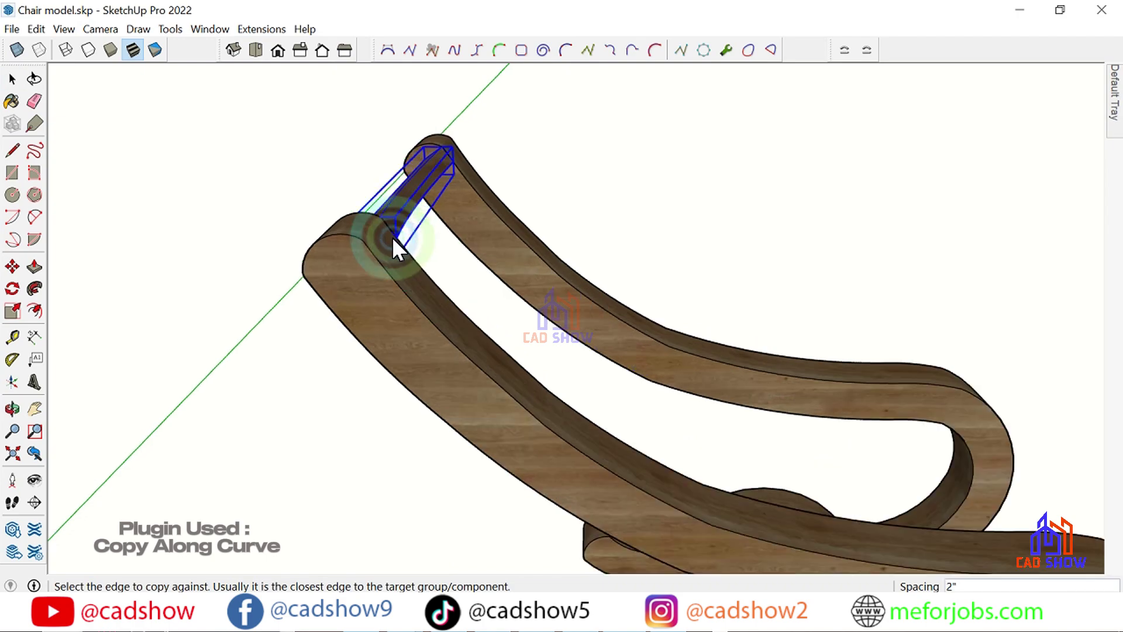
scroll(390, 230, "up", 2)
scroll(414, 241, "up", 2)
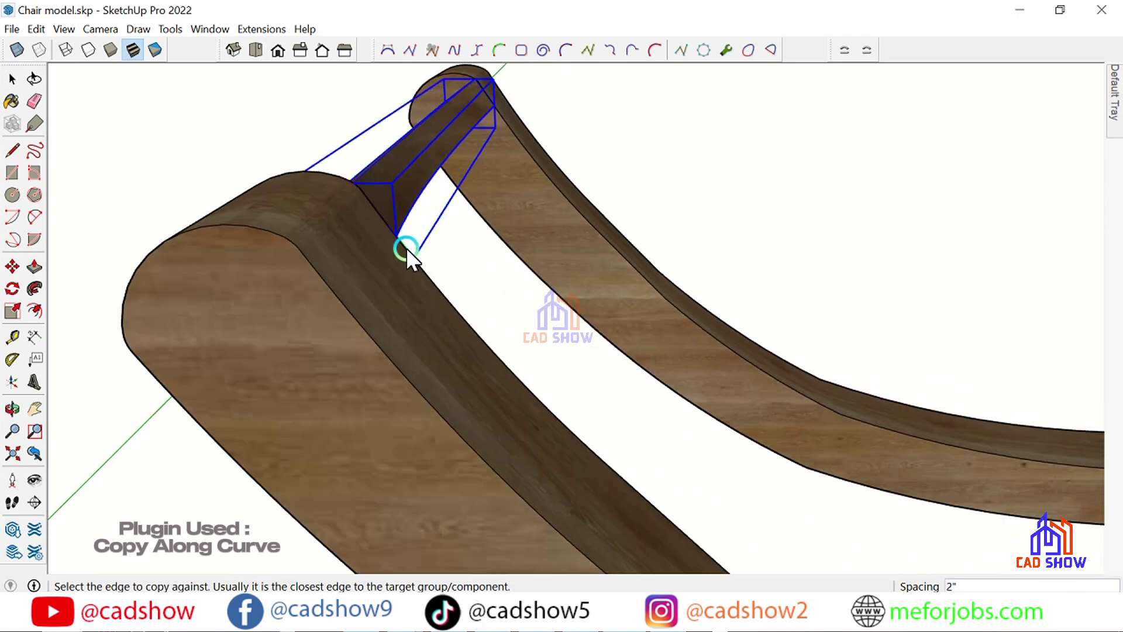
scroll(405, 248, "up", 2)
left_click(402, 247)
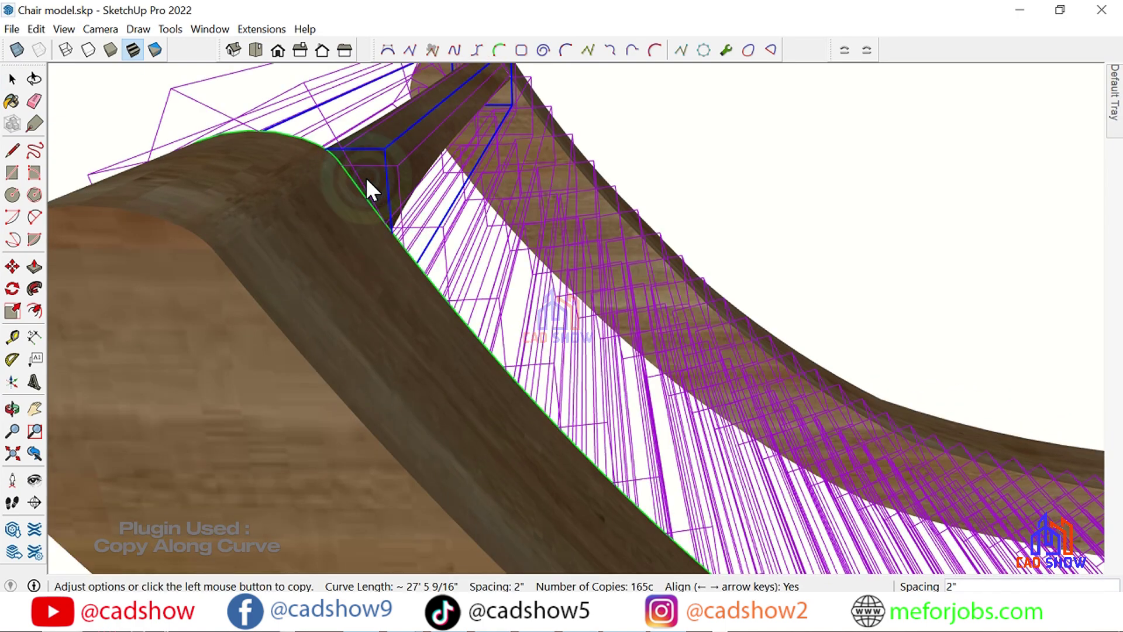
Step: Set the copy spacing to 3" and commit the slat copies along the curve
scroll(364, 170, "down", 3)
scroll(364, 171, "down", 2)
scroll(363, 171, "down", 2)
scroll(364, 171, "down", 2)
type("3")
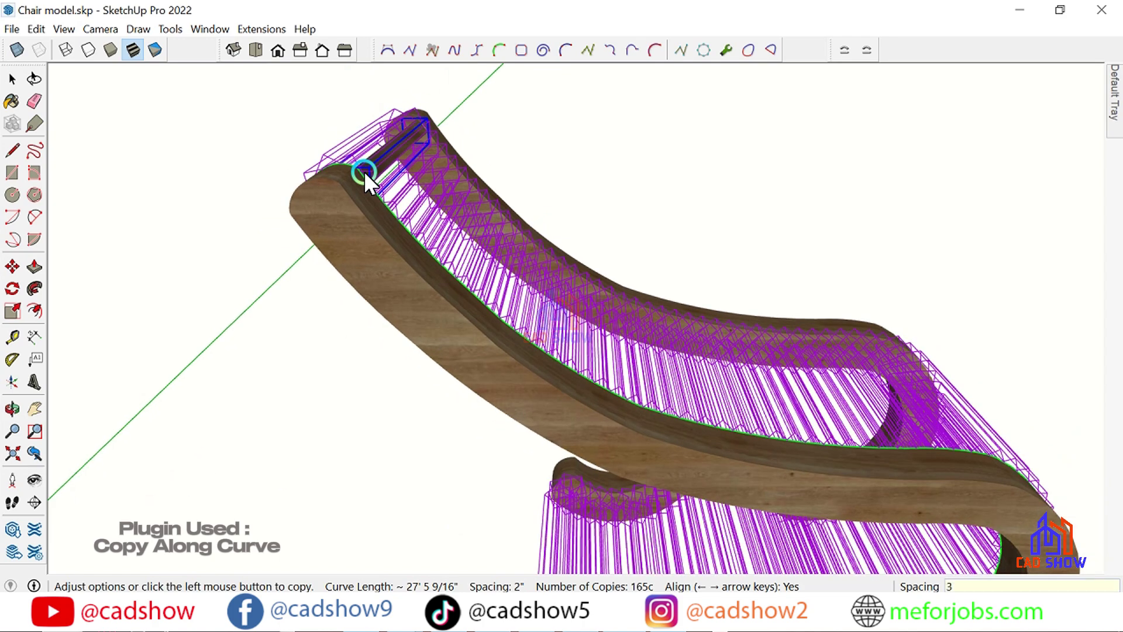
type("\"")
key("Return")
scroll(364, 169, "down", 2)
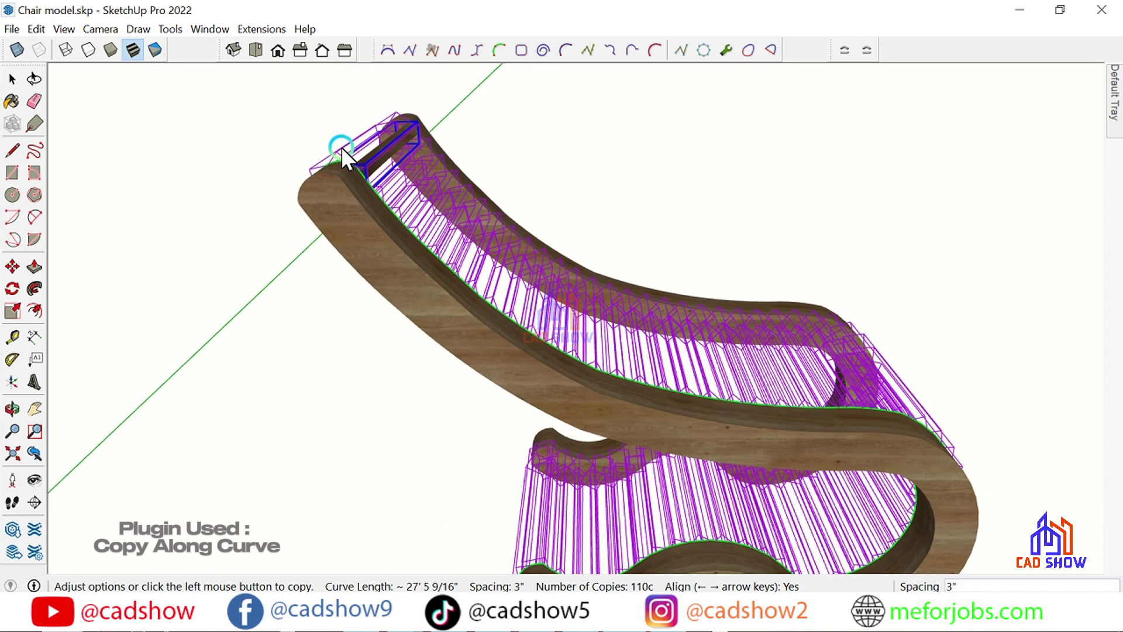
scroll(366, 159, "down", 2)
left_click(582, 170)
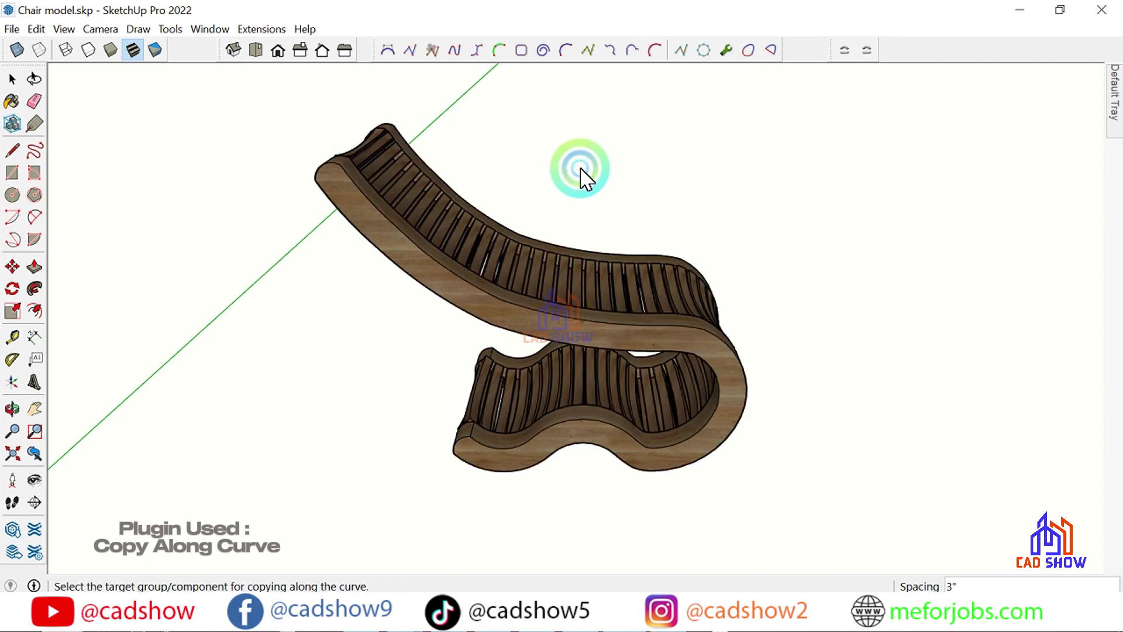
scroll(582, 175, "up", 3)
Step: Inspect the slatted chair from a couple of angles, then undo the Copy Along Curve slats
mouse_move(633, 373)
middle_mouse_down()
mouse_move(345, 310)
mouse_move(314, 226)
mouse_move(218, 246)
mouse_move(205, 366)
mouse_move(279, 468)
mouse_move(589, 451)
mouse_move(855, 322)
mouse_move(905, 276)
mouse_move(852, 237)
mouse_move(680, 261)
mouse_move(644, 283)
mouse_move(724, 384)
mouse_move(823, 409)
mouse_move(711, 437)
mouse_move(550, 435)
mouse_move(494, 381)
mouse_move(507, 306)
mouse_move(509, 371)
mouse_move(412, 360)
mouse_move(146, 268)
mouse_move(355, 332)
middle_mouse_up()
scroll(354, 332, "down", 2)
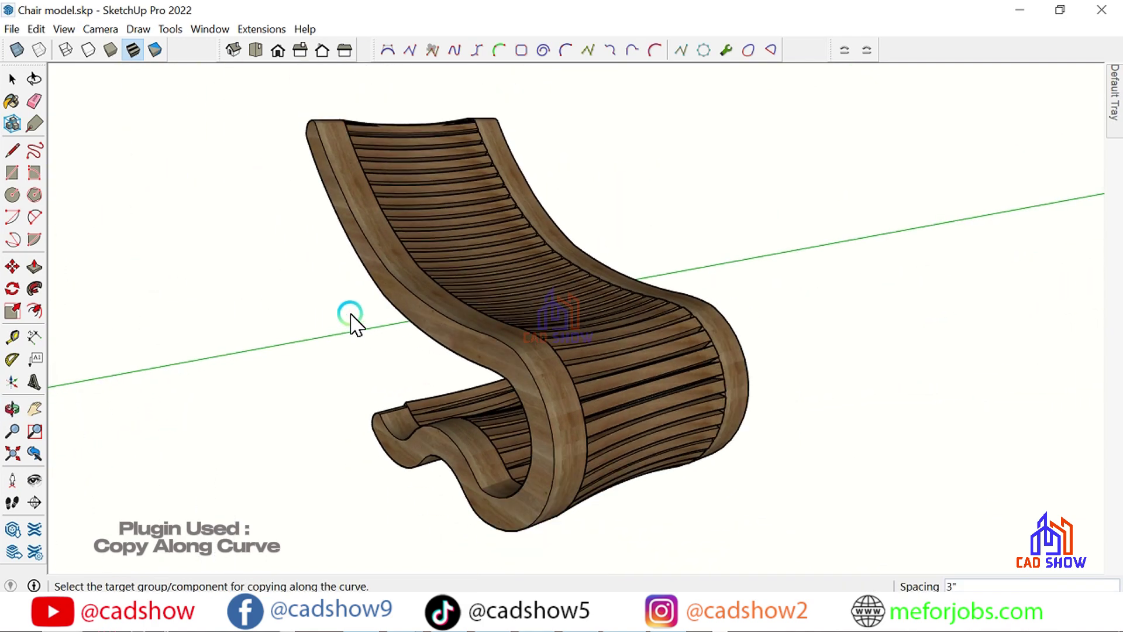
scroll(354, 332, "down", 1)
scroll(354, 333, "down", 2)
scroll(354, 333, "down", 1)
middle_click_drag(440, 331, 601, 392)
key("ctrl+z")
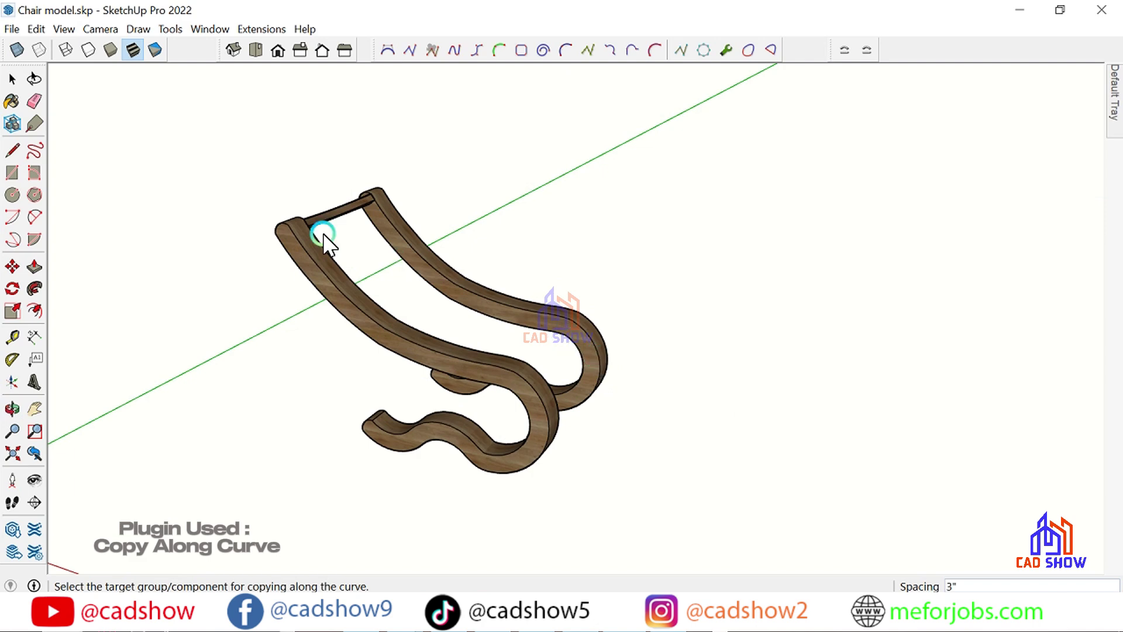
Step: Open the near side rail group and copy all its geometry to the clipboard
scroll(322, 238, "up", 2)
left_click(13, 79)
scroll(314, 229, "up", 2)
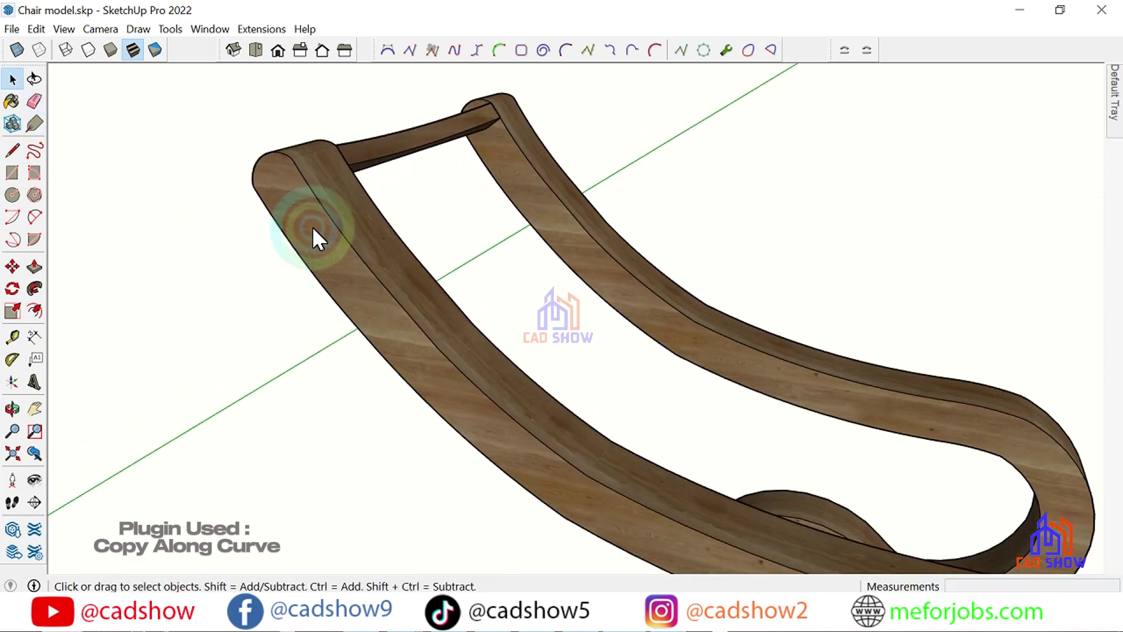
double_click(289, 208)
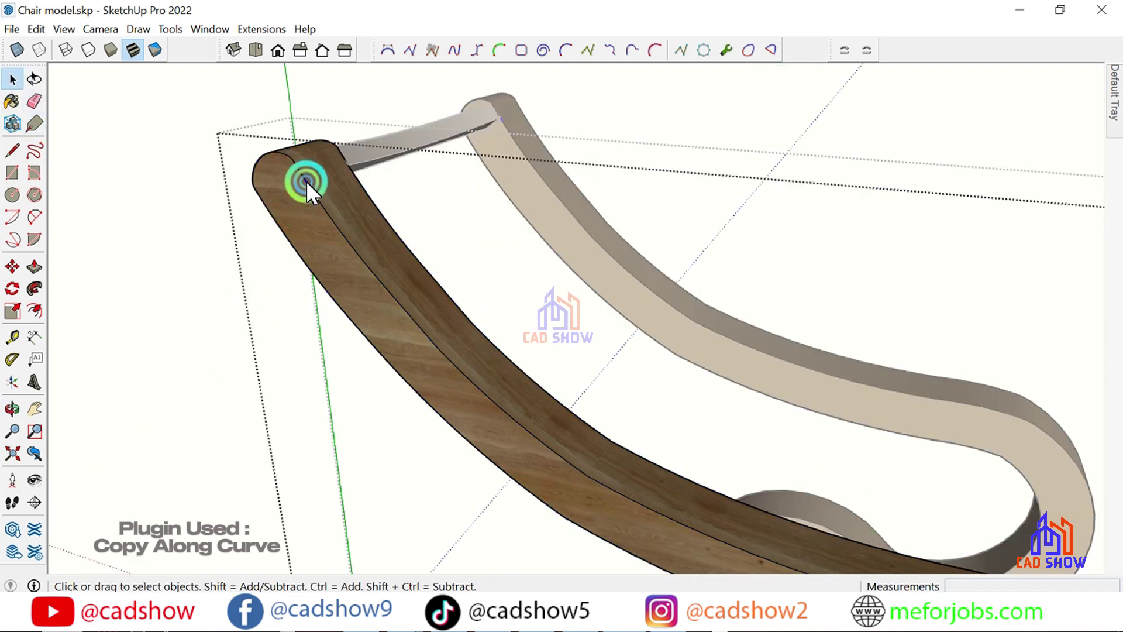
triple_click(293, 184)
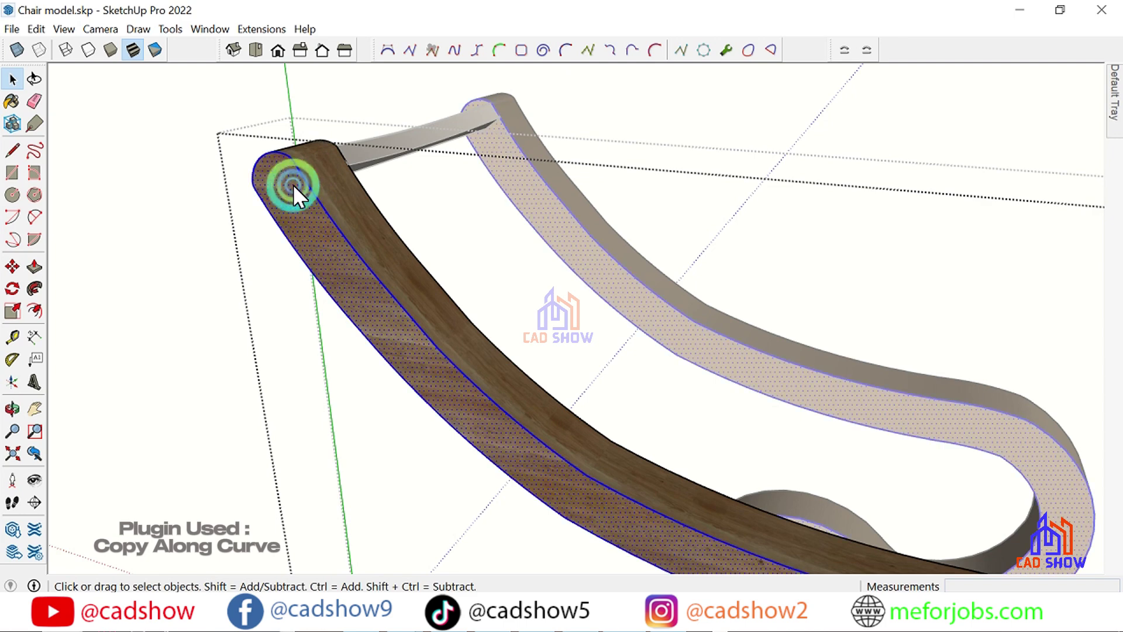
scroll(293, 184, "down", 2)
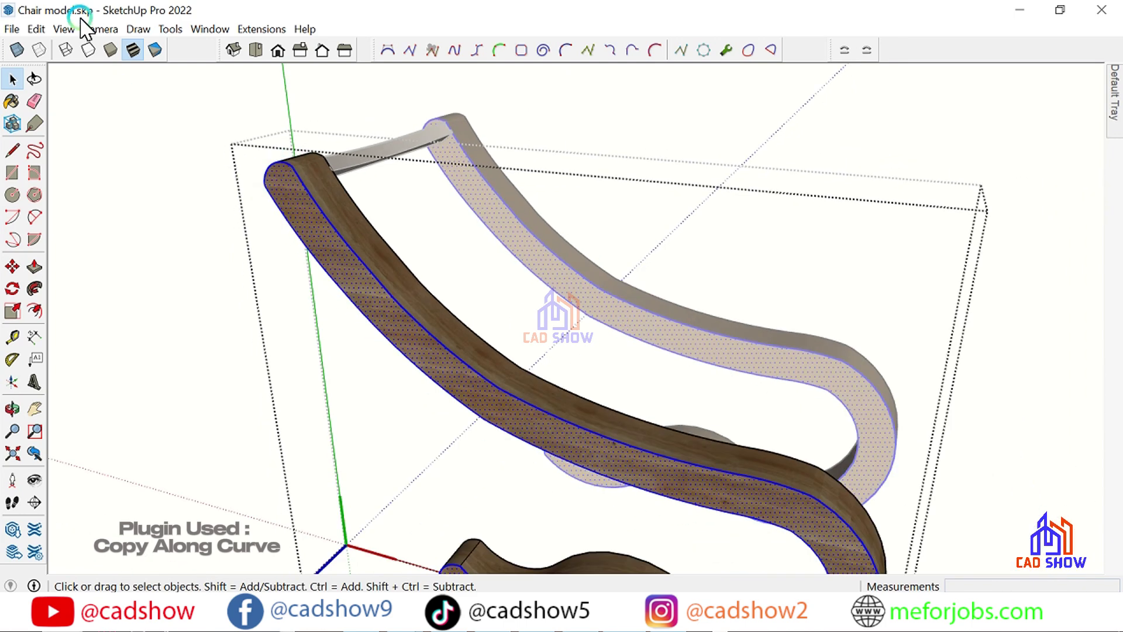
left_click(36, 31)
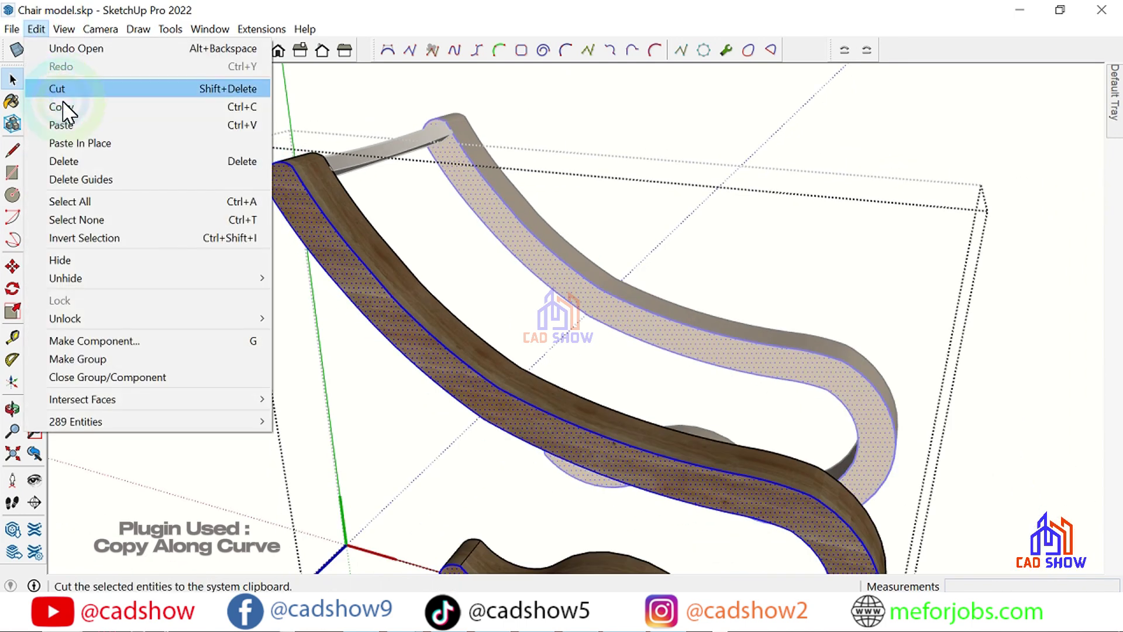
left_click(63, 109)
Step: Paste the rail copy in place and move it about 4' 8" aside from the chair
left_click(169, 257)
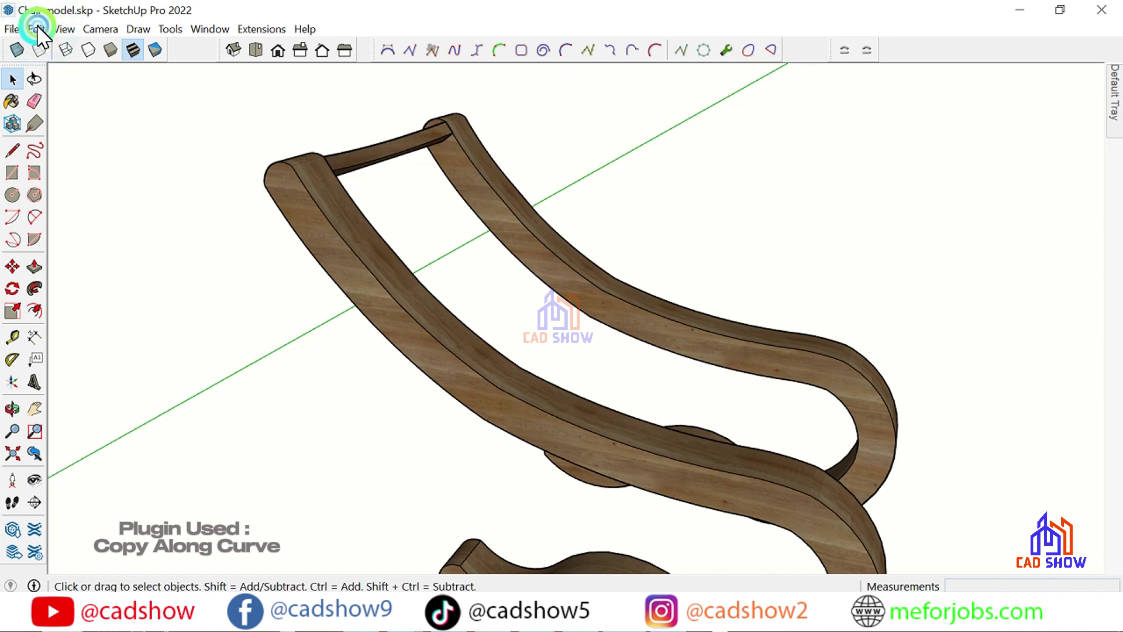
left_click(36, 30)
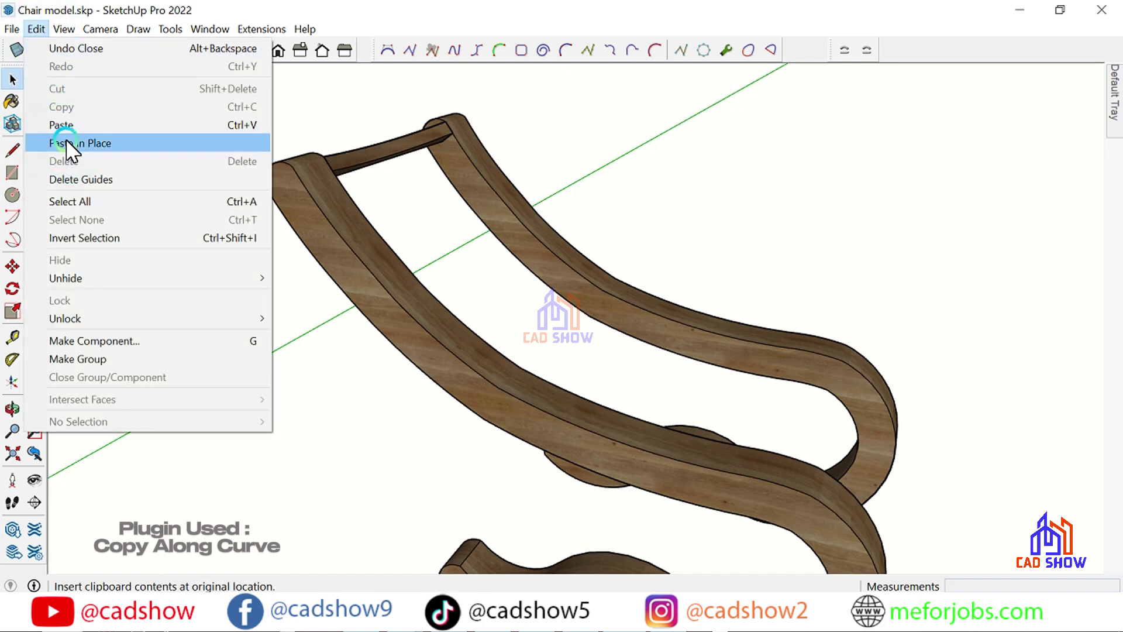
left_click(65, 143)
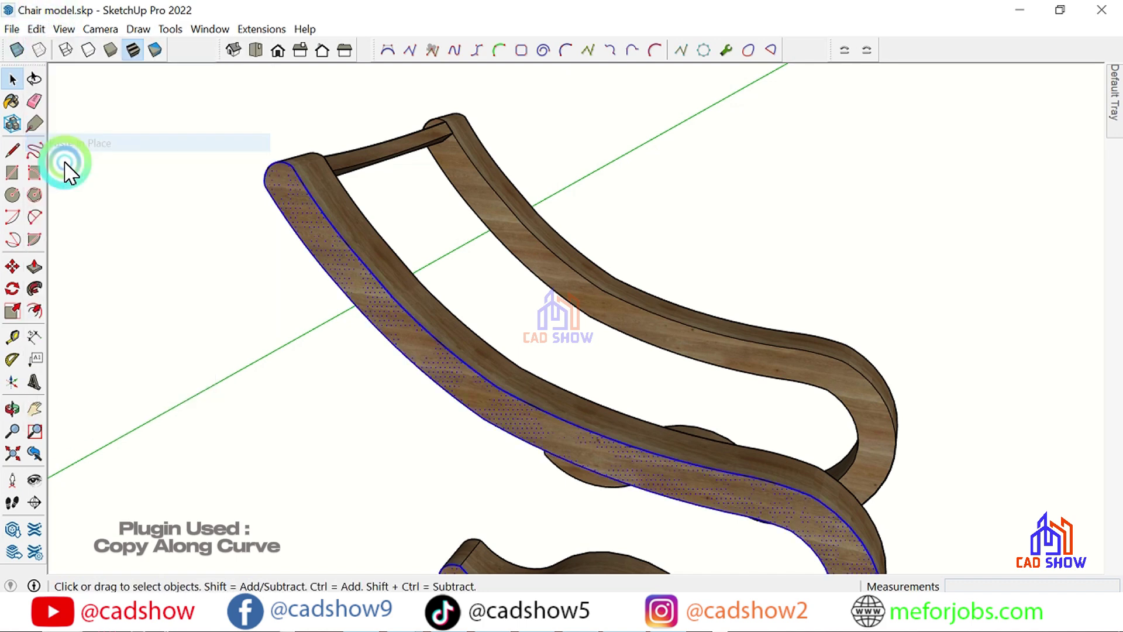
left_click(12, 266)
left_click_drag(273, 181, 233, 216)
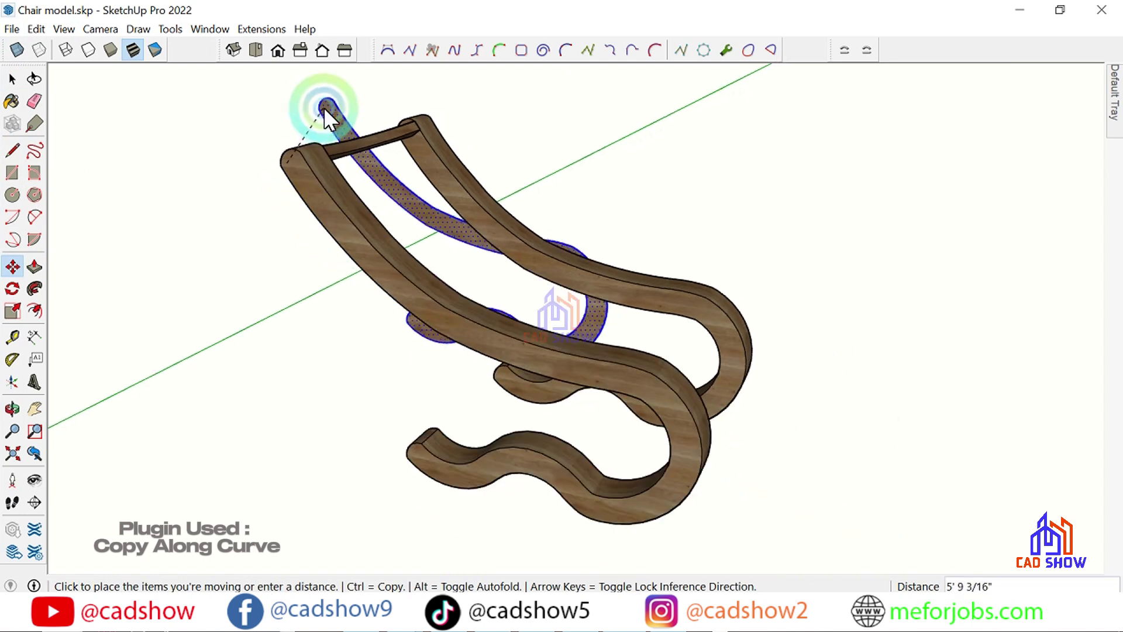
left_click(143, 176)
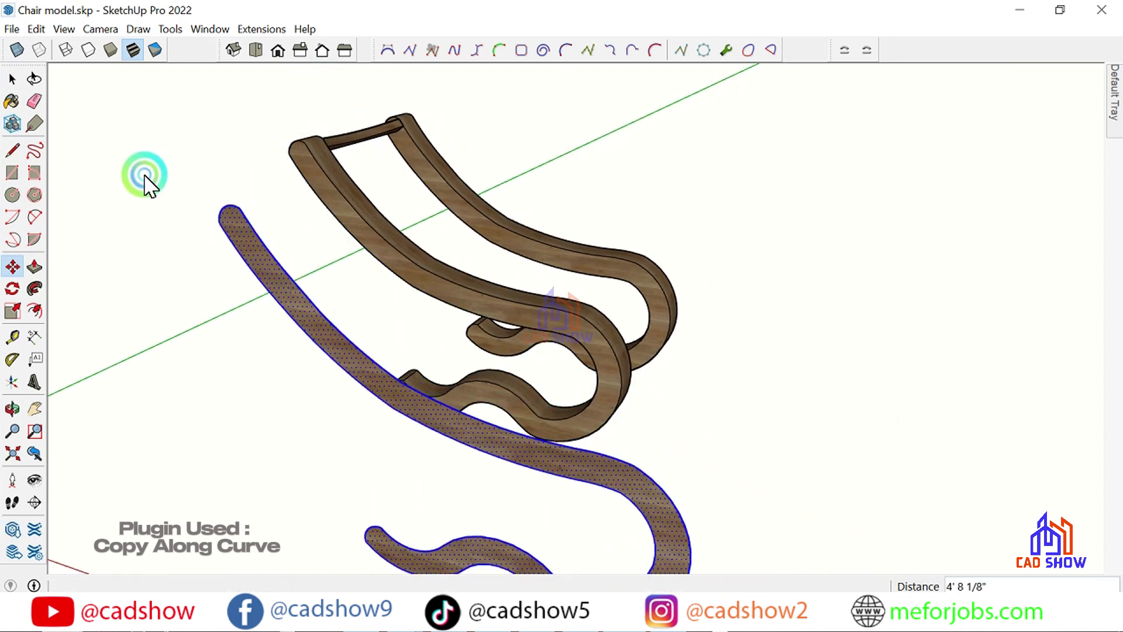
left_click(13, 79)
left_click(239, 230)
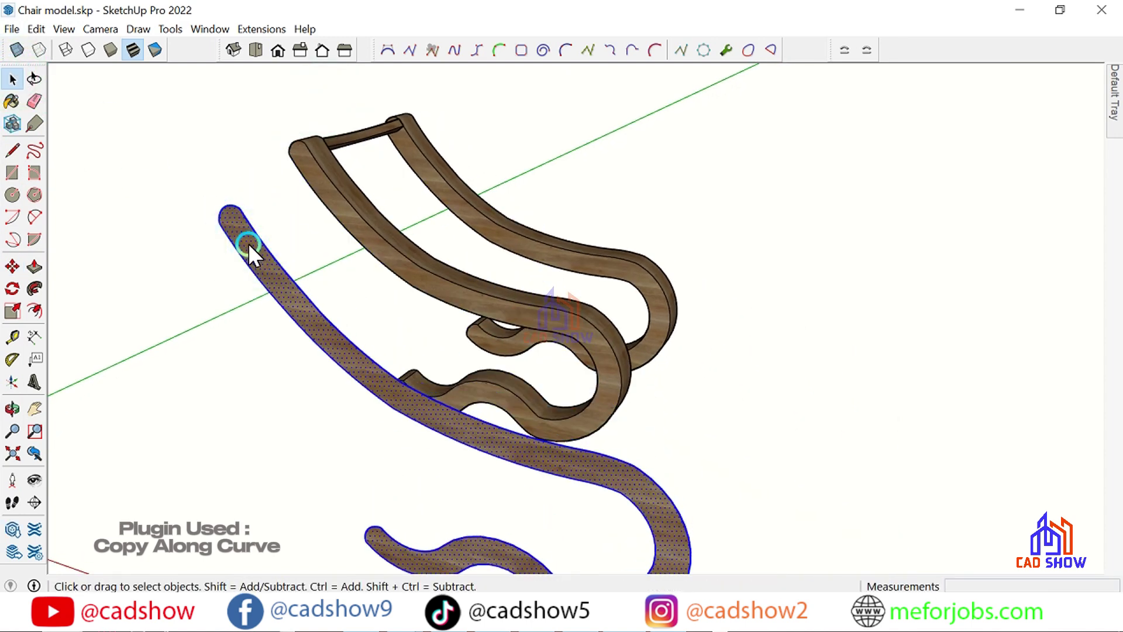
Step: Delete the rail copy's face and an outline edge, restoring the long outer curve after deleting it
left_click(248, 244)
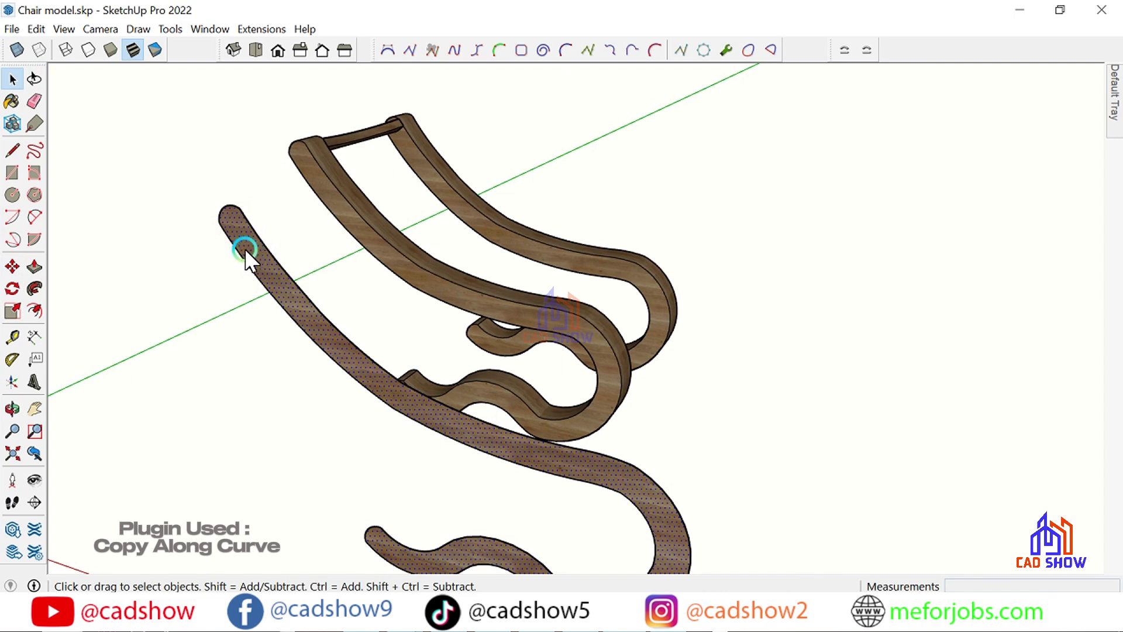
key("Delete")
left_click(221, 251)
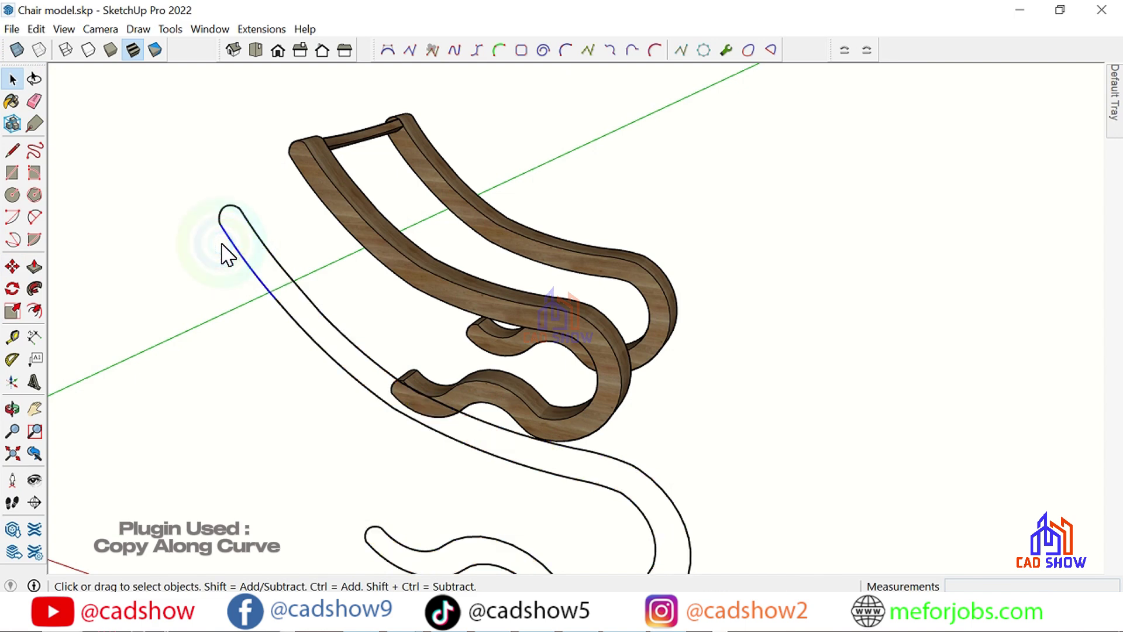
key("Delete")
scroll(237, 214, "up", 3)
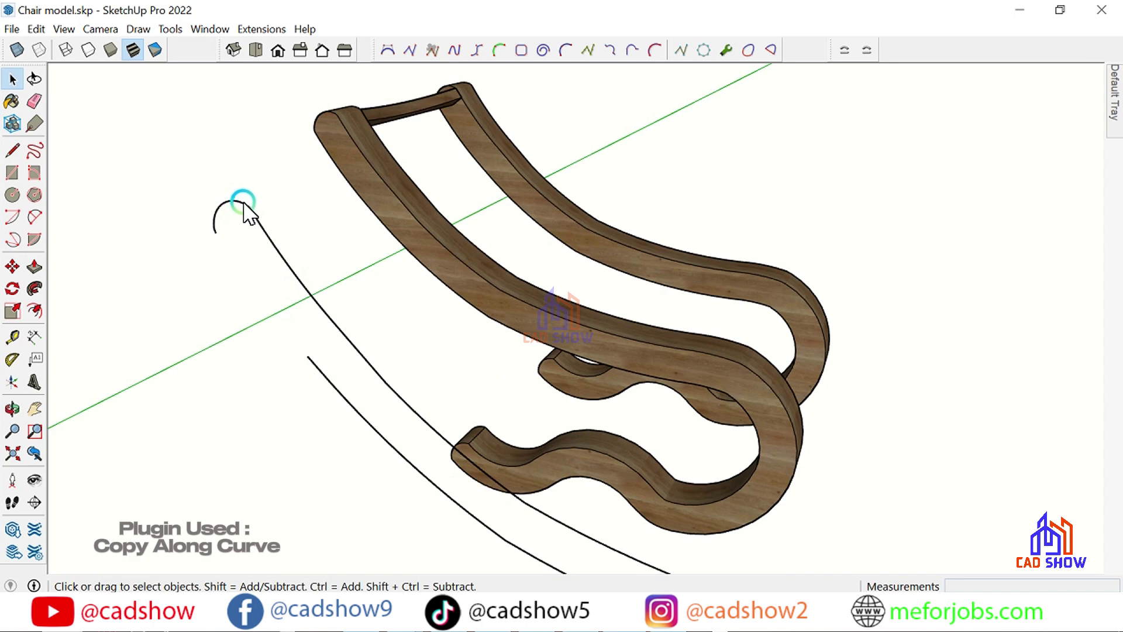
scroll(246, 218, "up", 3)
left_click(249, 216)
key("Delete")
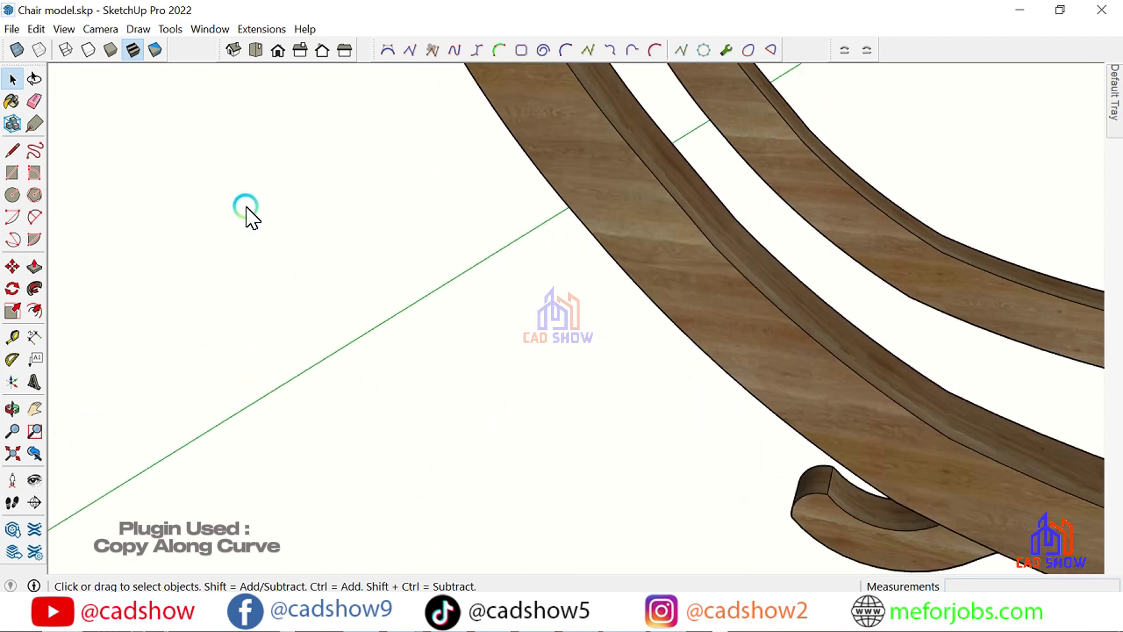
scroll(252, 217, "up", 3)
scroll(252, 218, "down", 2)
key("ctrl+z")
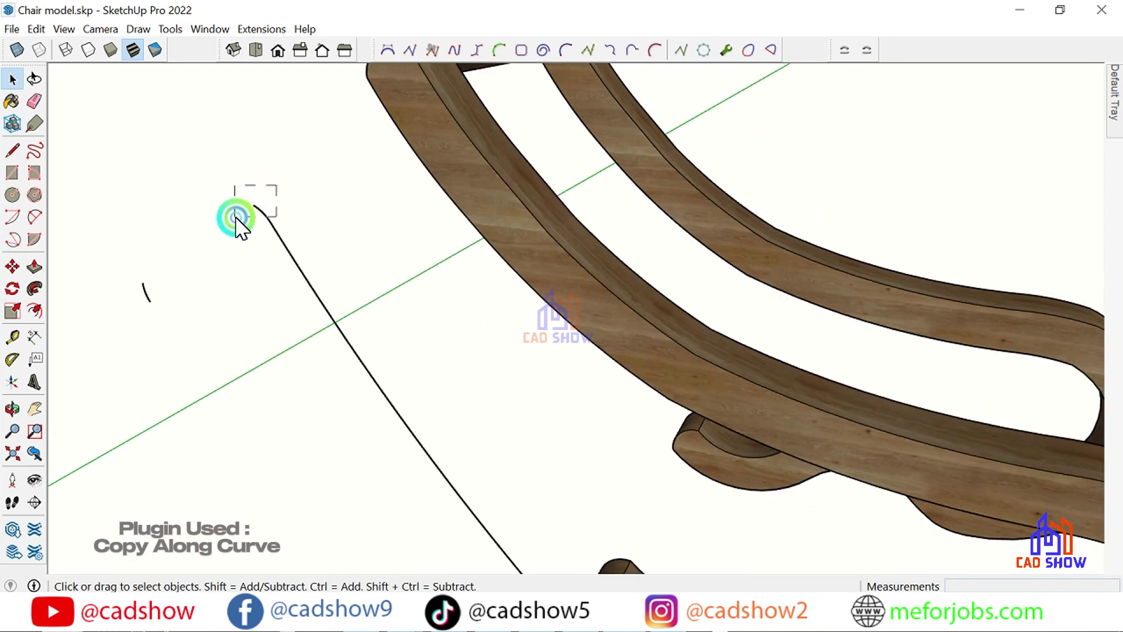
Step: Delete the extra lower curve pieces, then select the stray dot and the remaining long curve
scroll(234, 219, "down", 2)
scroll(241, 210, "down", 1)
scroll(246, 195, "down", 2)
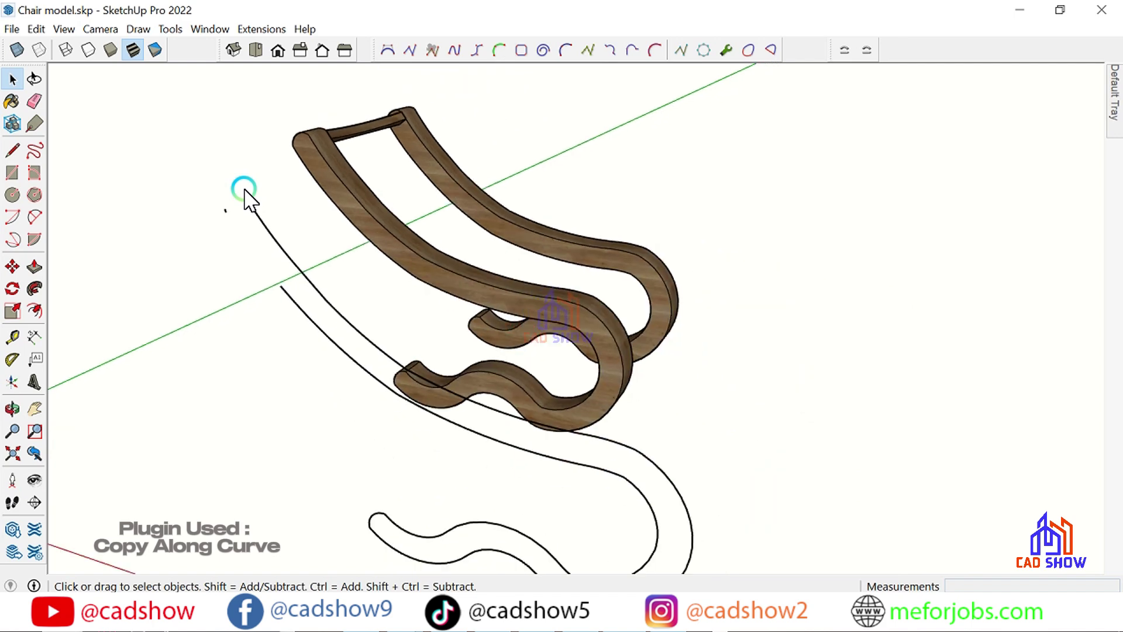
scroll(248, 202, "down", 2)
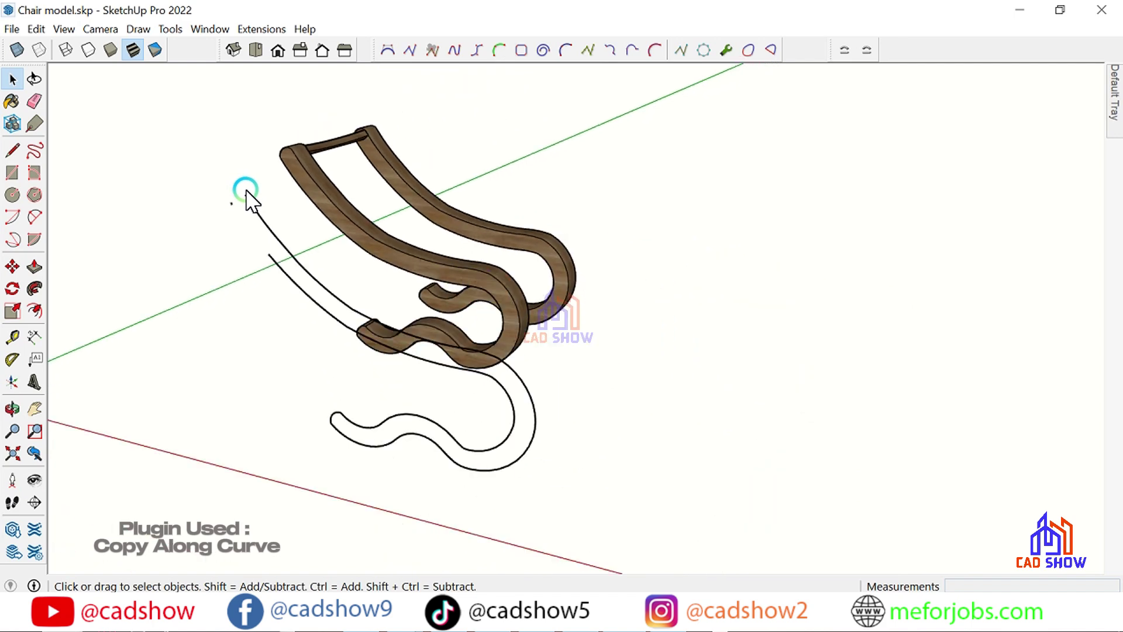
left_click(525, 448)
key("Delete")
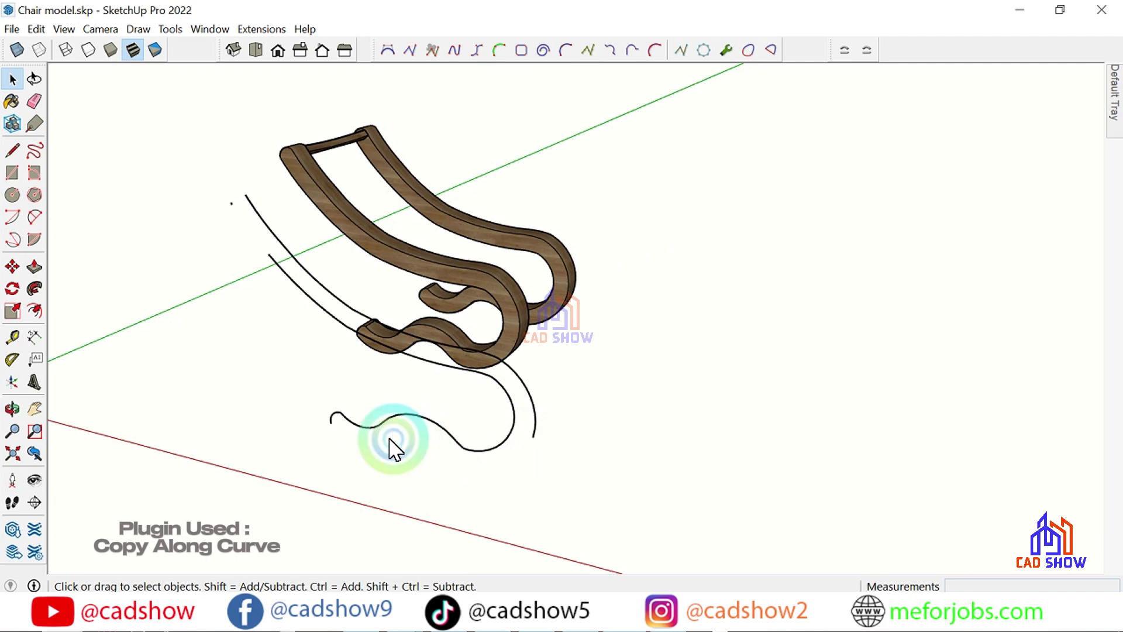
left_click(439, 419)
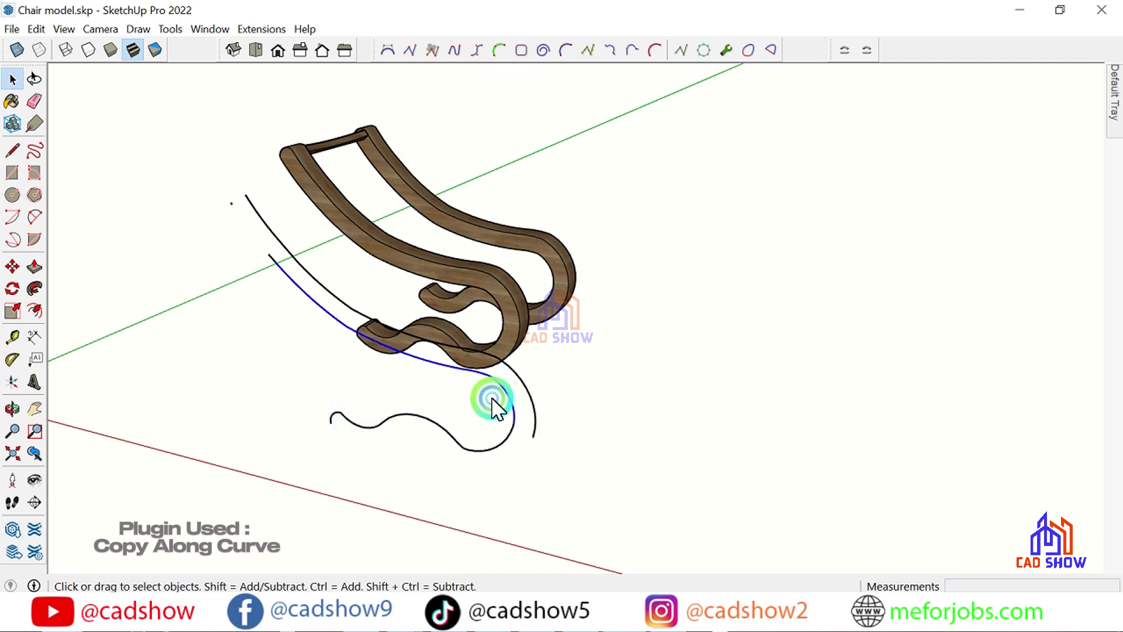
key("Delete")
left_click(278, 286)
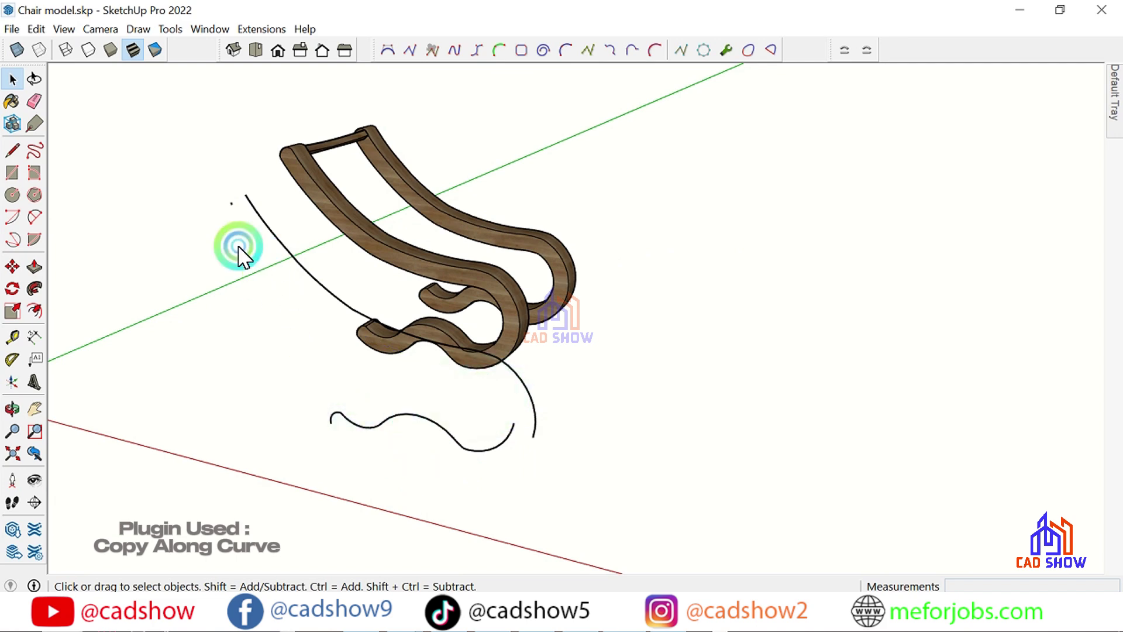
left_click(217, 215)
left_click(528, 432)
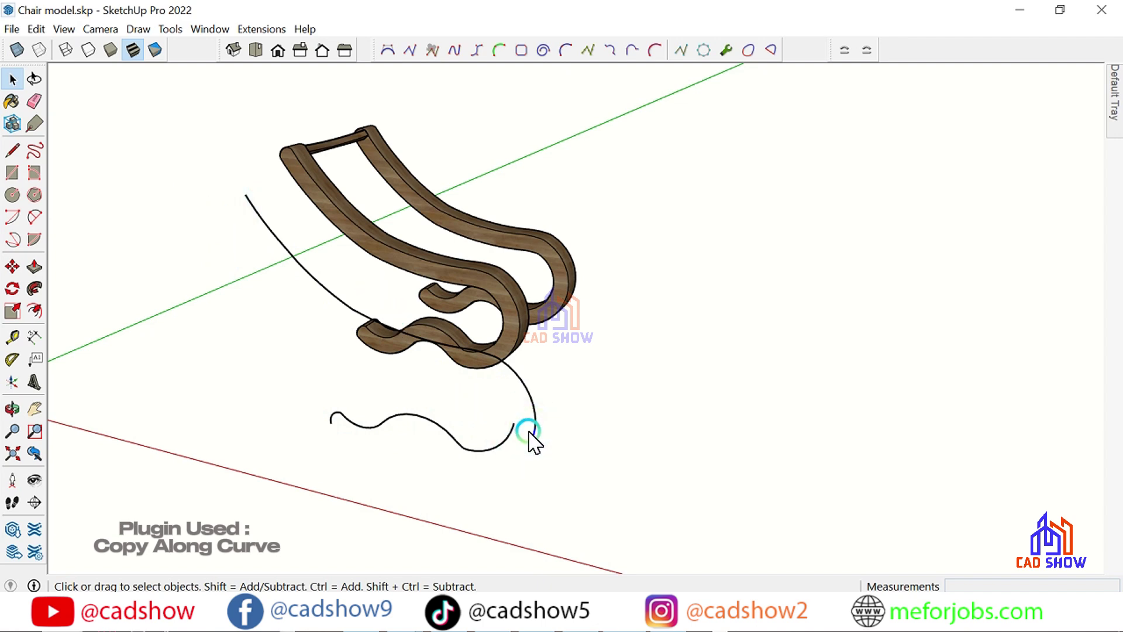
Step: Weld the selected curve's segments into one continuous curve
right_click(261, 219)
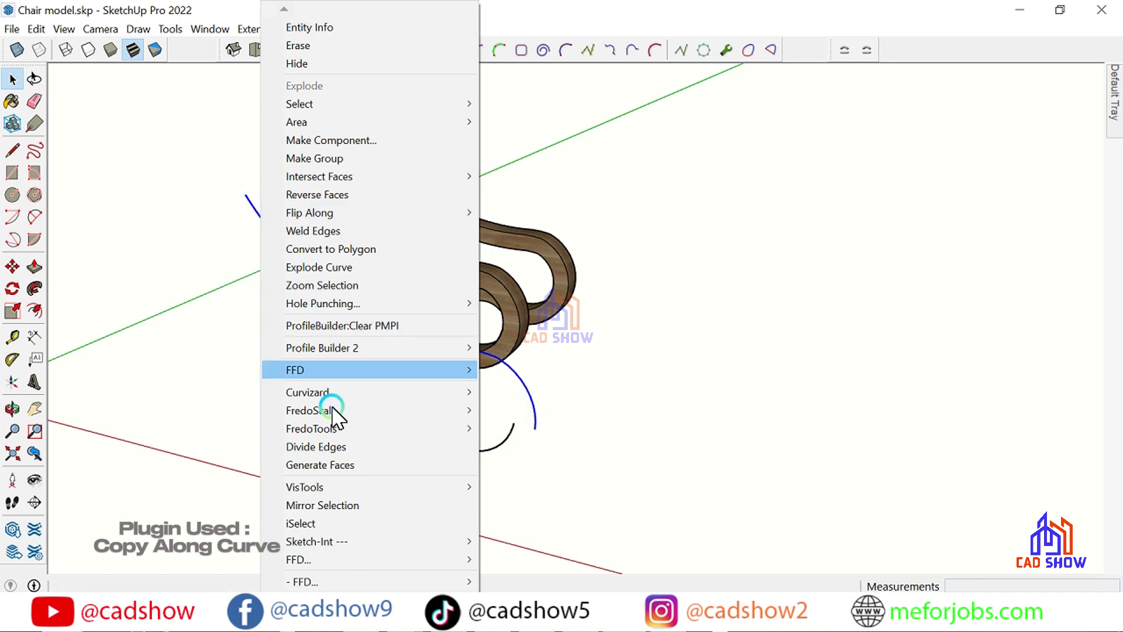
left_click(329, 231)
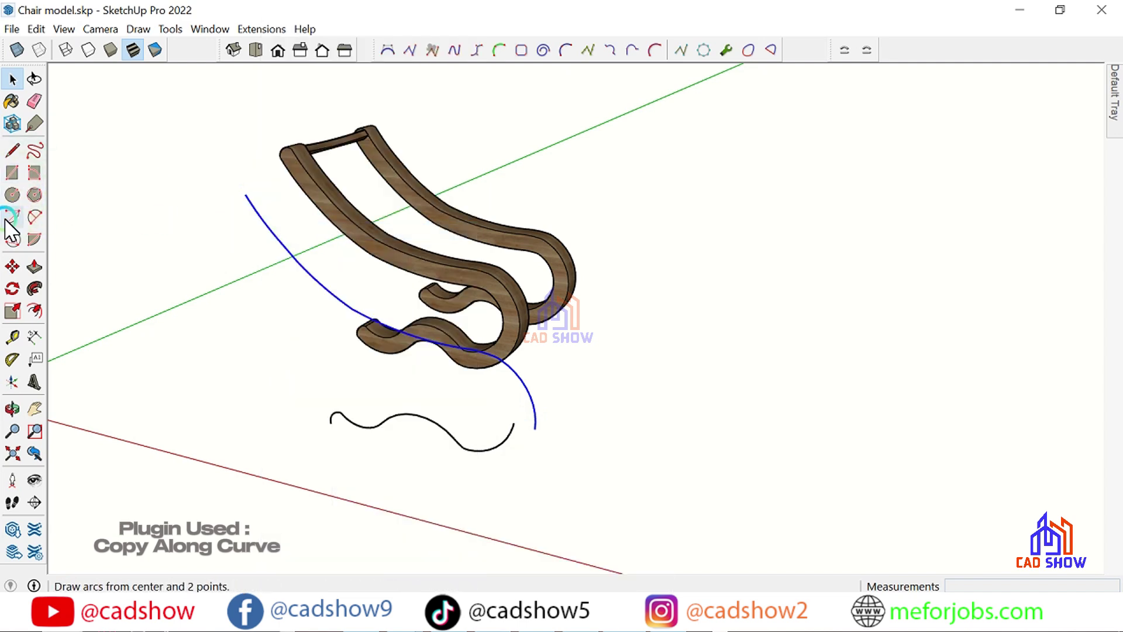
left_click(13, 272)
scroll(229, 216, "up", 2)
Step: Move the welded curve by its top end onto the side frame's top endpoint
left_click(249, 197)
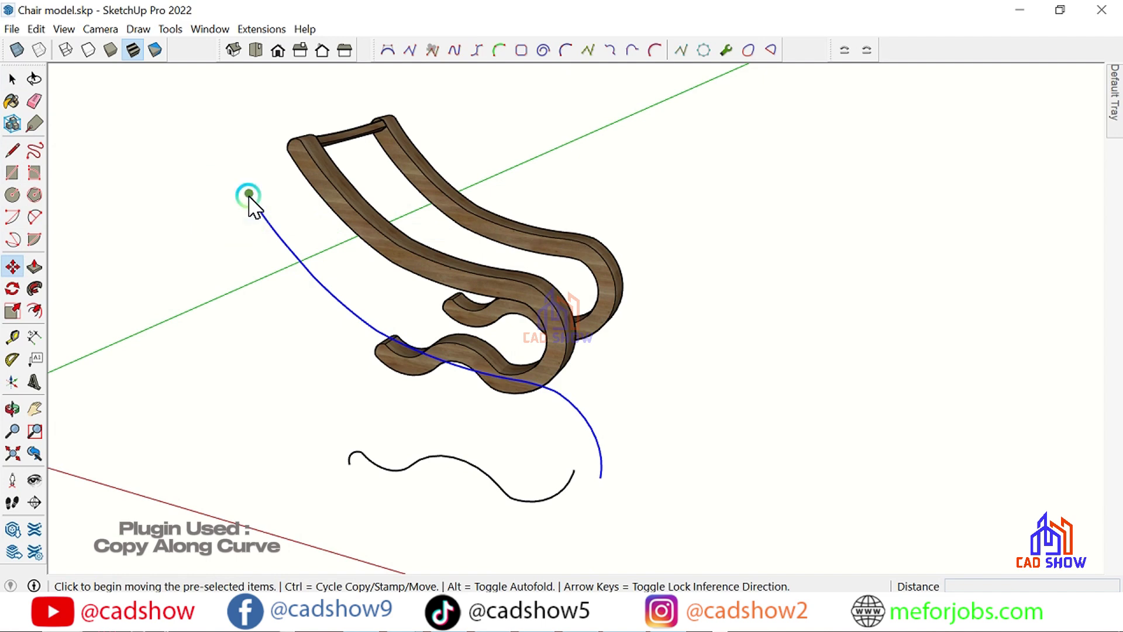
scroll(305, 146, "up", 2)
scroll(313, 149, "up", 2)
scroll(310, 145, "up", 2)
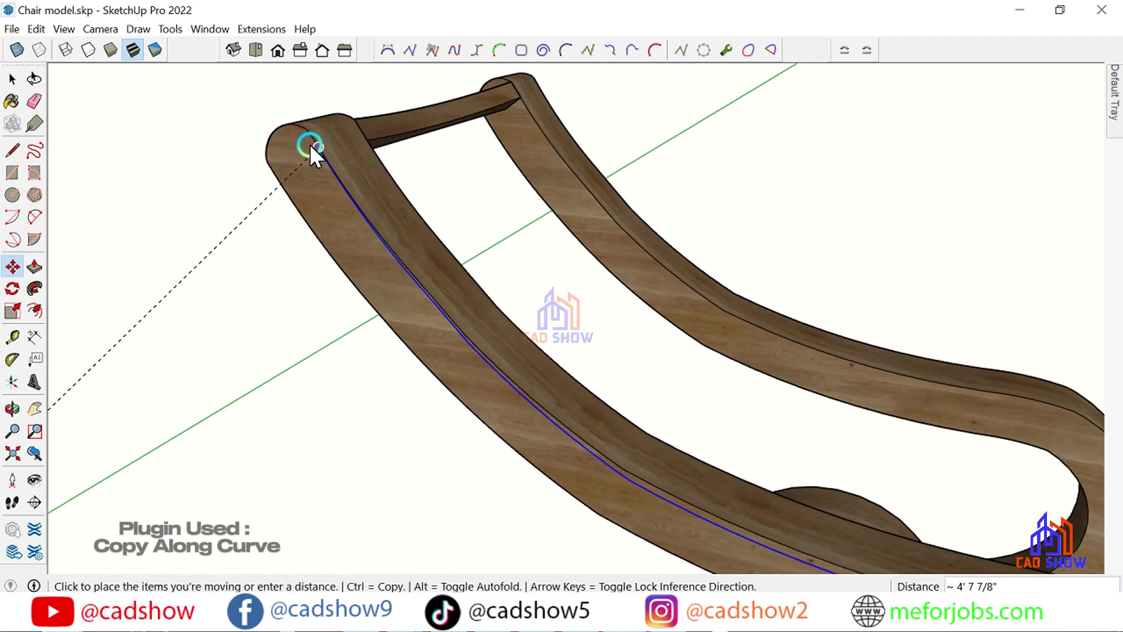
scroll(310, 145, "up", 1)
scroll(310, 144, "up", 1)
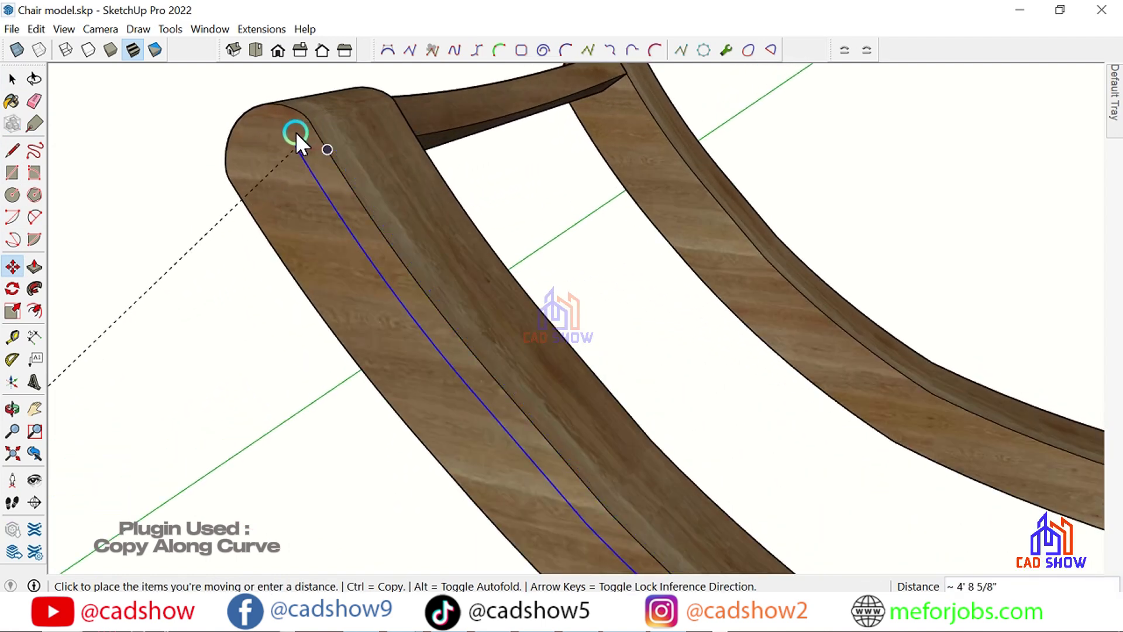
scroll(324, 154, "up", 1)
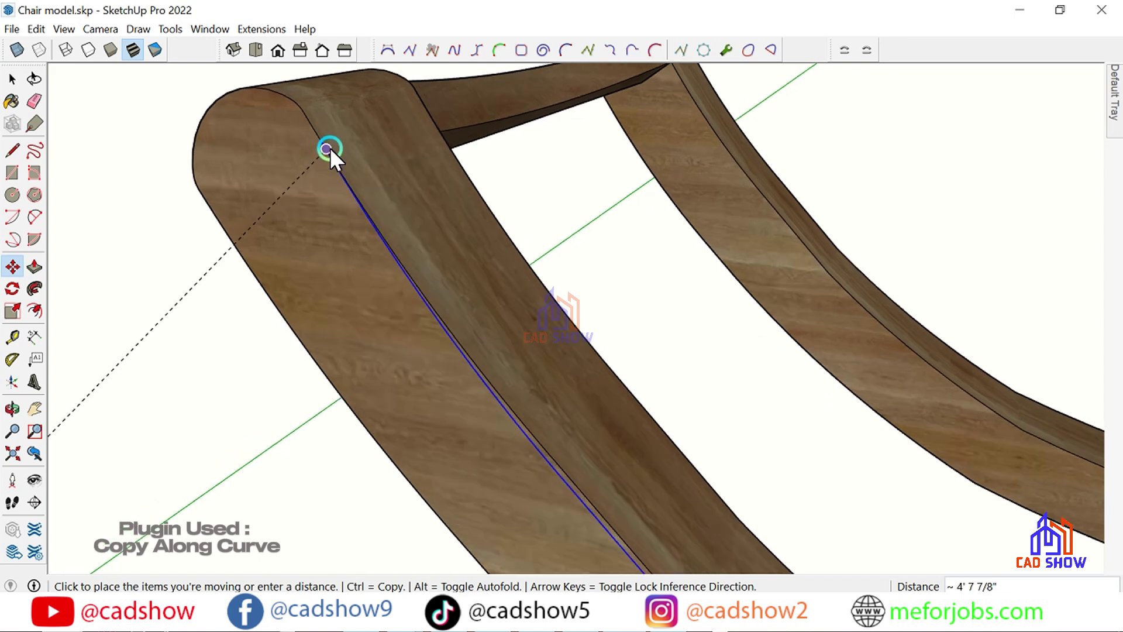
scroll(329, 147, "up", 1)
scroll(307, 117, "up", 1)
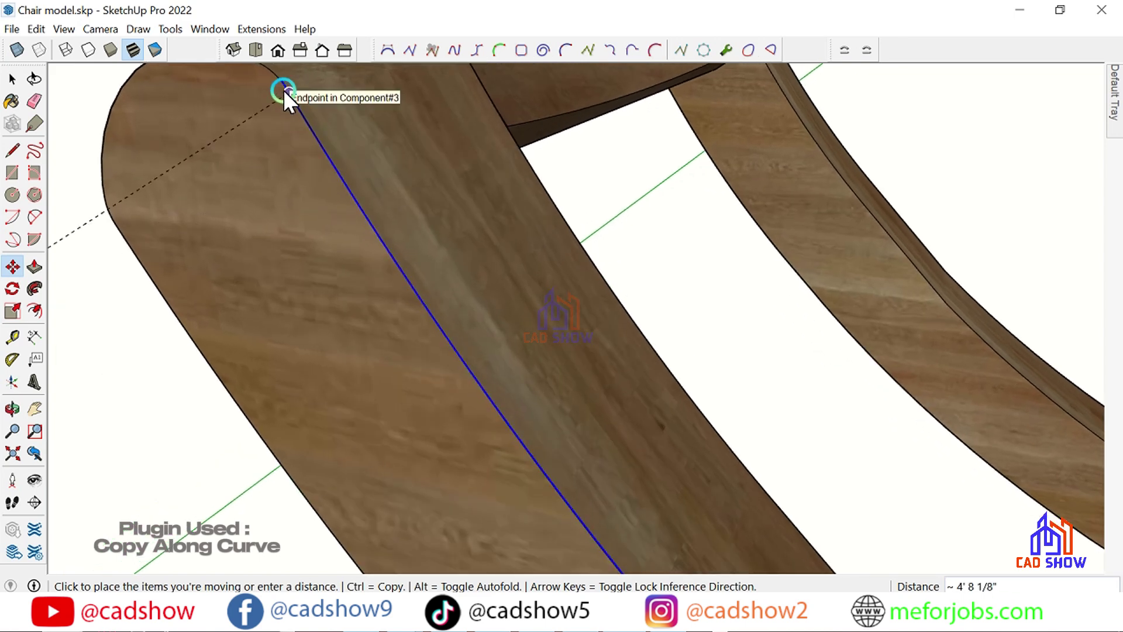
left_click(283, 89)
scroll(271, 211, "down", 3)
scroll(289, 175, "down", 1)
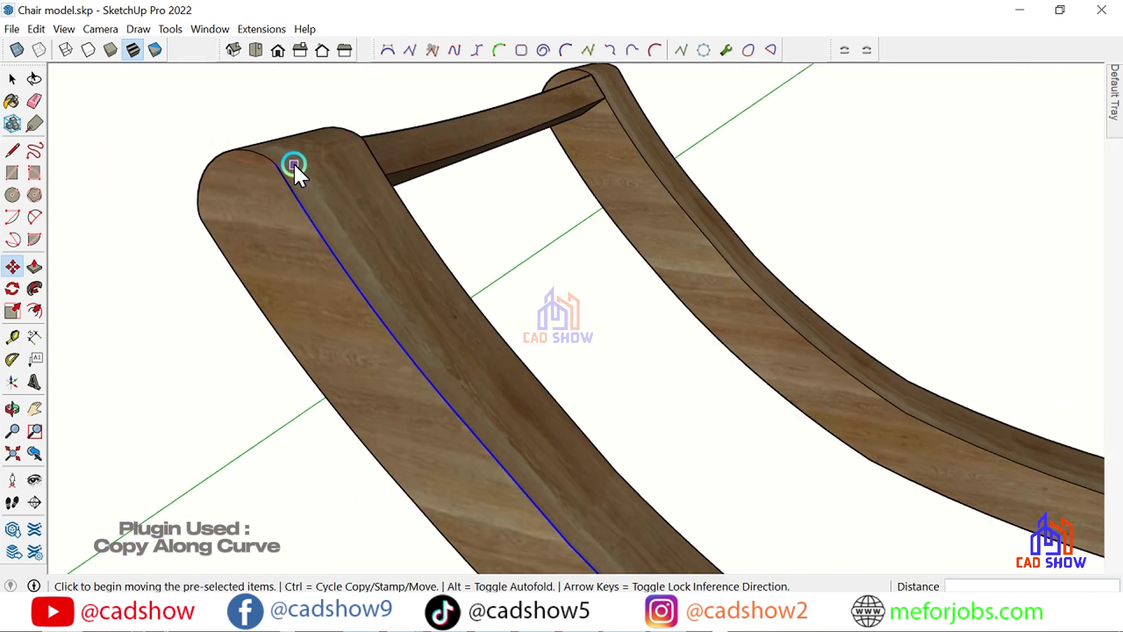
scroll(293, 163, "down", 1)
scroll(295, 159, "down", 1)
scroll(294, 159, "down", 1)
scroll(286, 169, "down", 1)
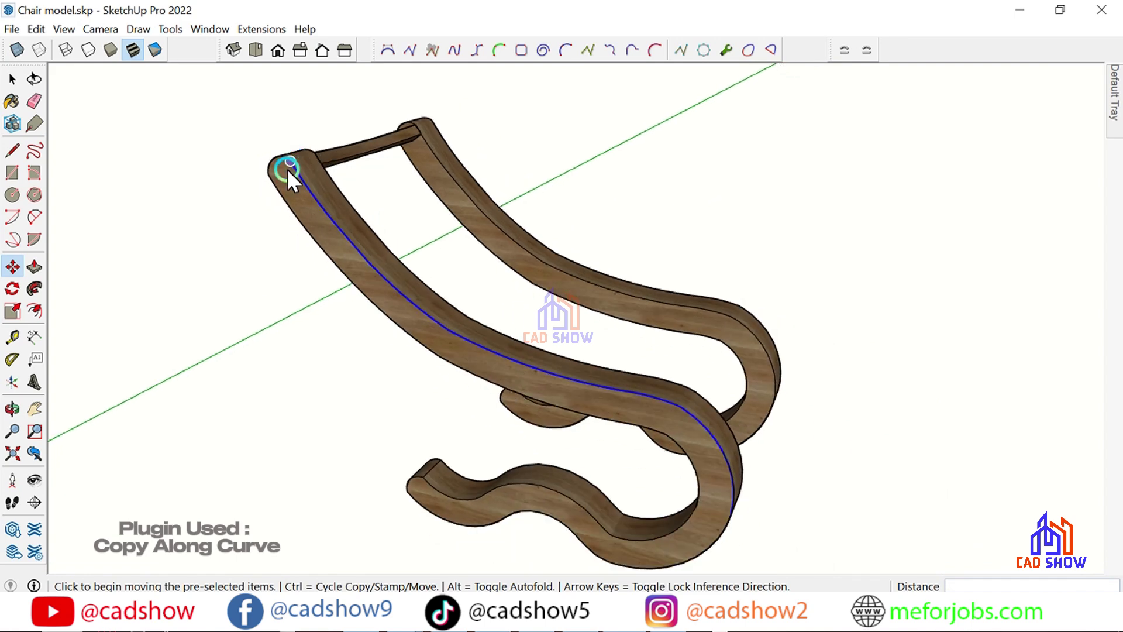
left_click(13, 78)
Step: Run Copy Along Curve with the crossbar along the side-frame seat curve, creating 3"-spaced walnut slats
scroll(290, 159, "up", 2)
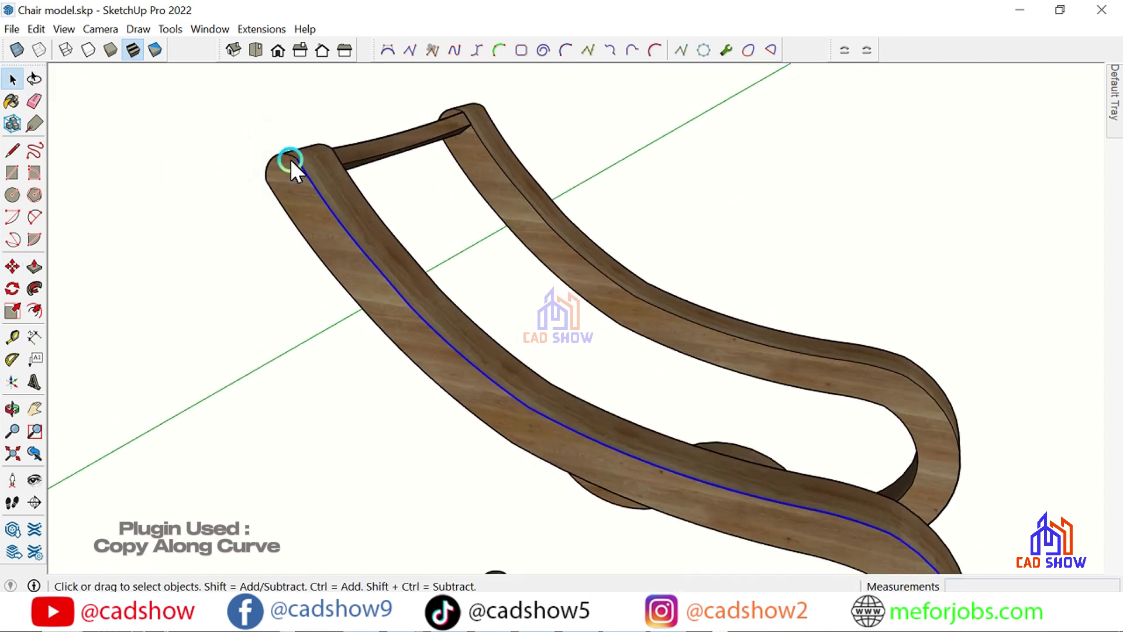
scroll(242, 258, "up", 2)
left_click(401, 138)
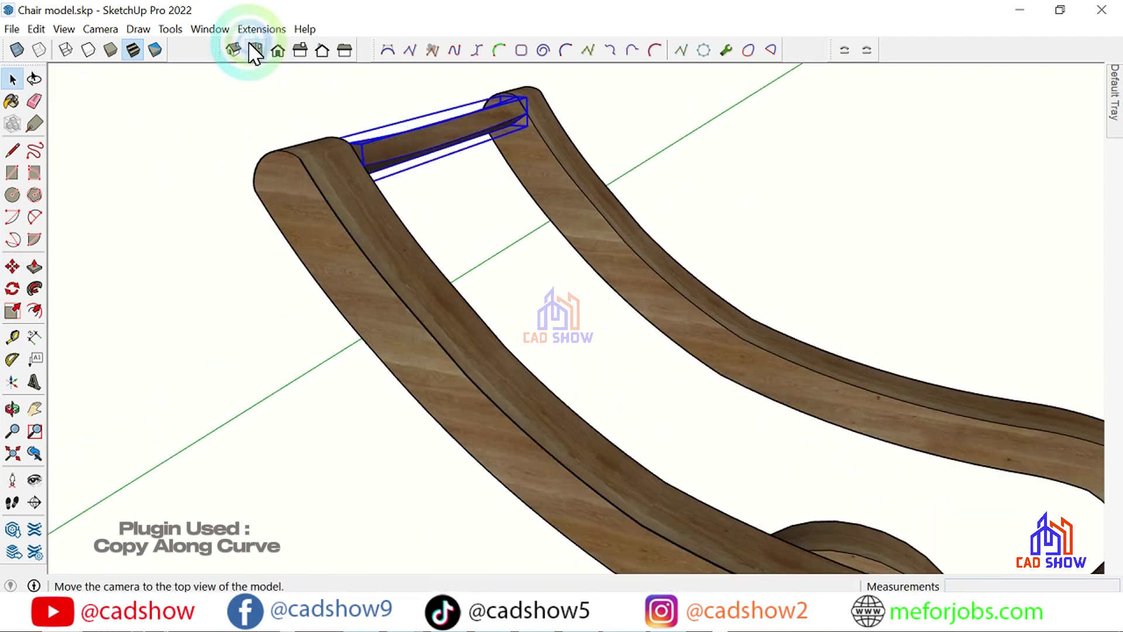
left_click(261, 29)
left_click(374, 587)
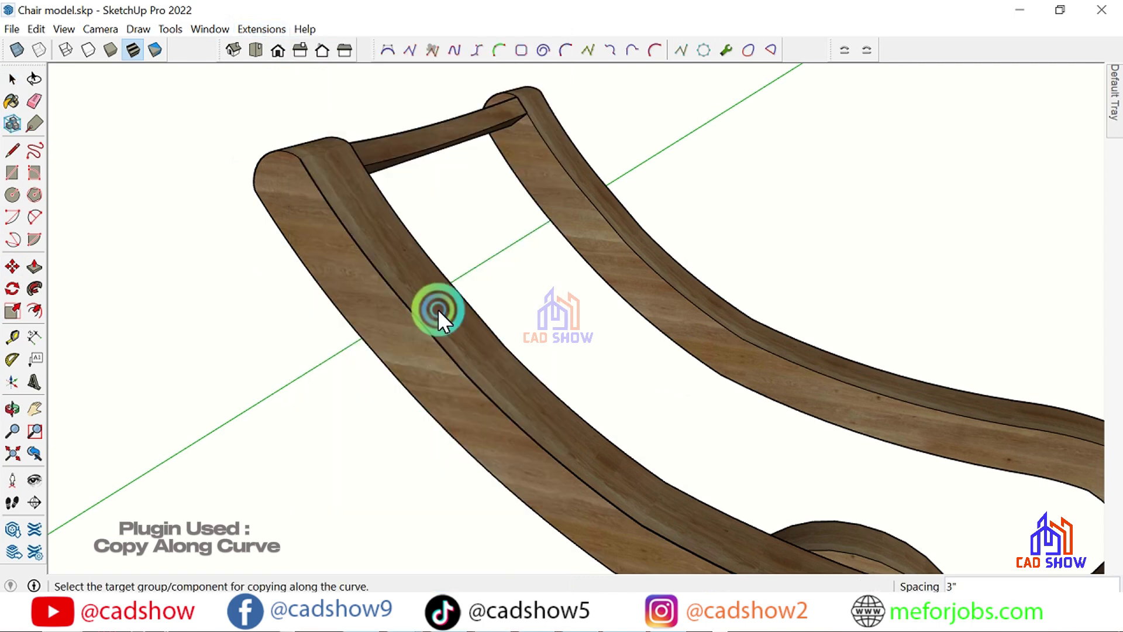
left_click(384, 148)
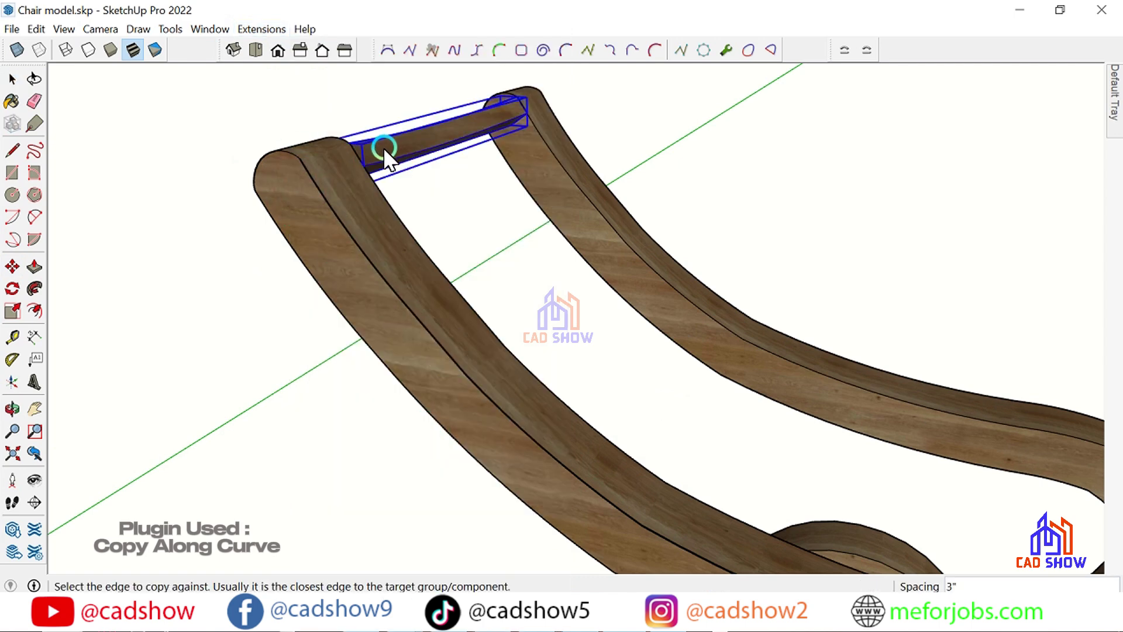
left_click(315, 184)
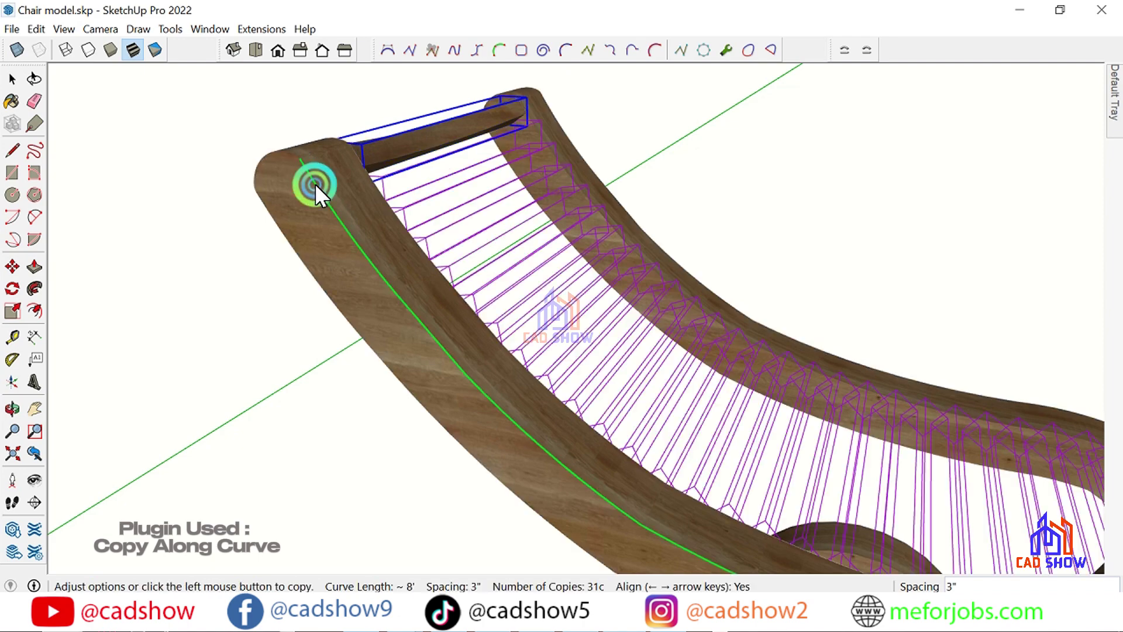
scroll(307, 185, "down", 3)
scroll(308, 164, "down", 2)
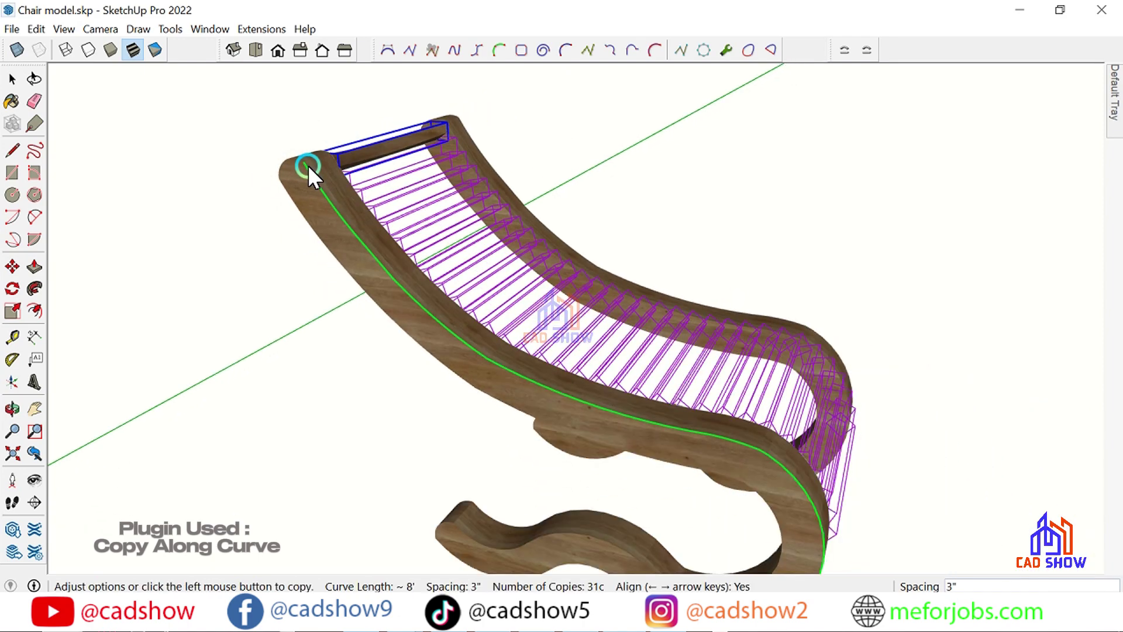
left_click(272, 234)
mouse_move(321, 205)
middle_mouse_down()
mouse_move(476, 283)
mouse_move(225, 176)
mouse_move(170, 105)
mouse_move(125, 93)
mouse_move(9, 103)
mouse_move(126, 226)
mouse_move(627, 349)
mouse_move(685, 345)
mouse_move(479, 192)
mouse_move(459, 132)
mouse_move(2, 113)
middle_mouse_up()
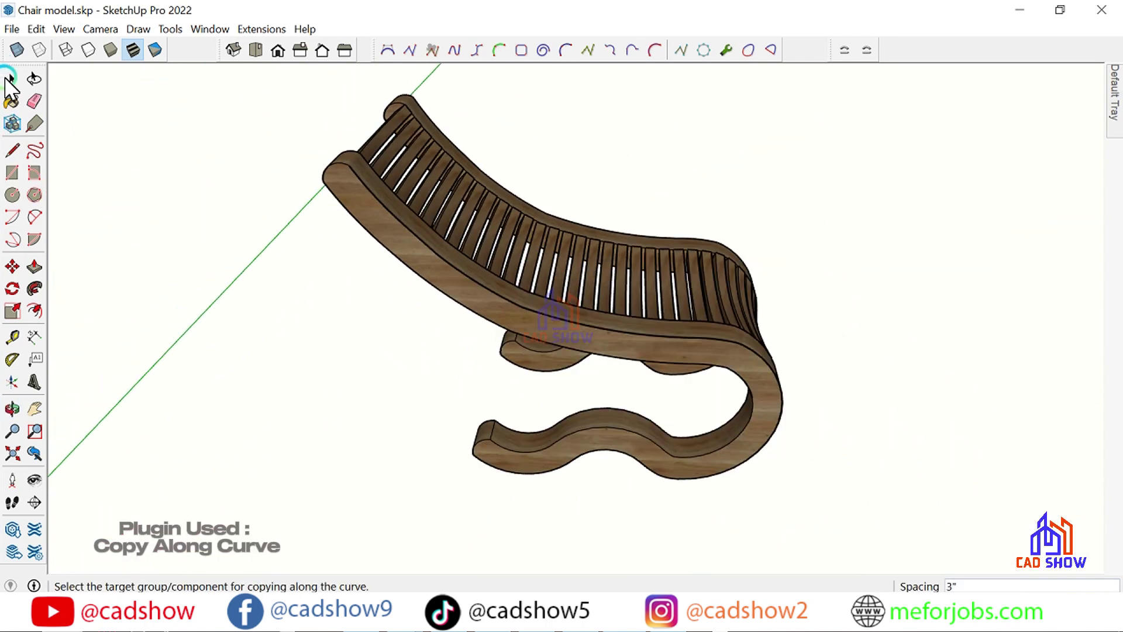
Step: Copy the top seat slat down onto the lower base curve
left_click(8, 77)
left_click(370, 136)
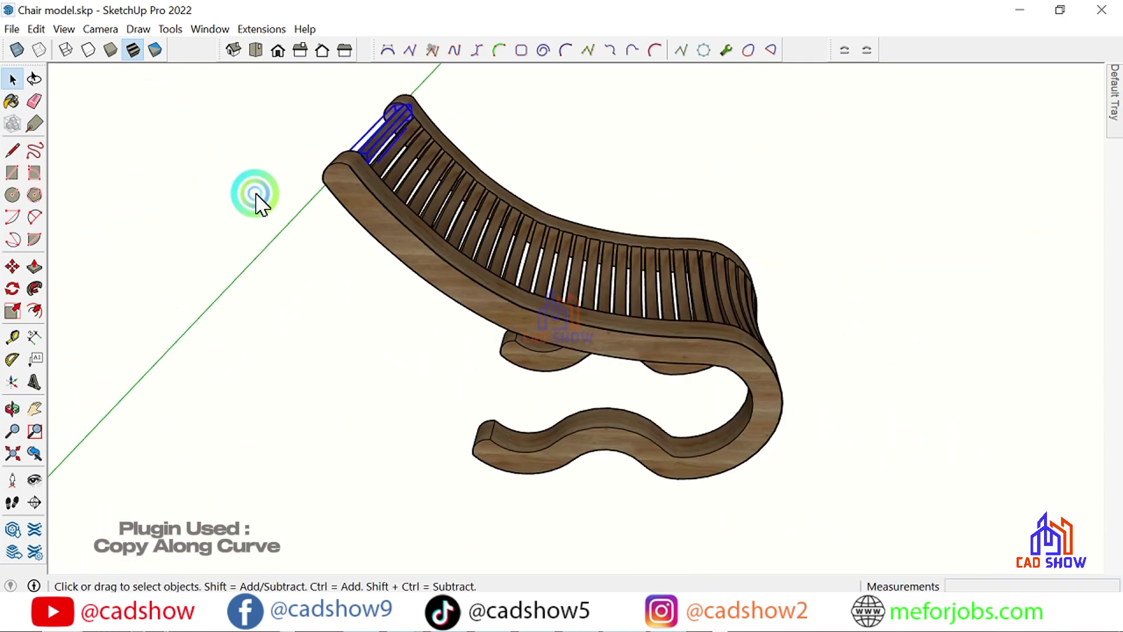
left_click(13, 267)
scroll(353, 170, "up", 1)
scroll(376, 142, "up", 2)
scroll(367, 145, "up", 3)
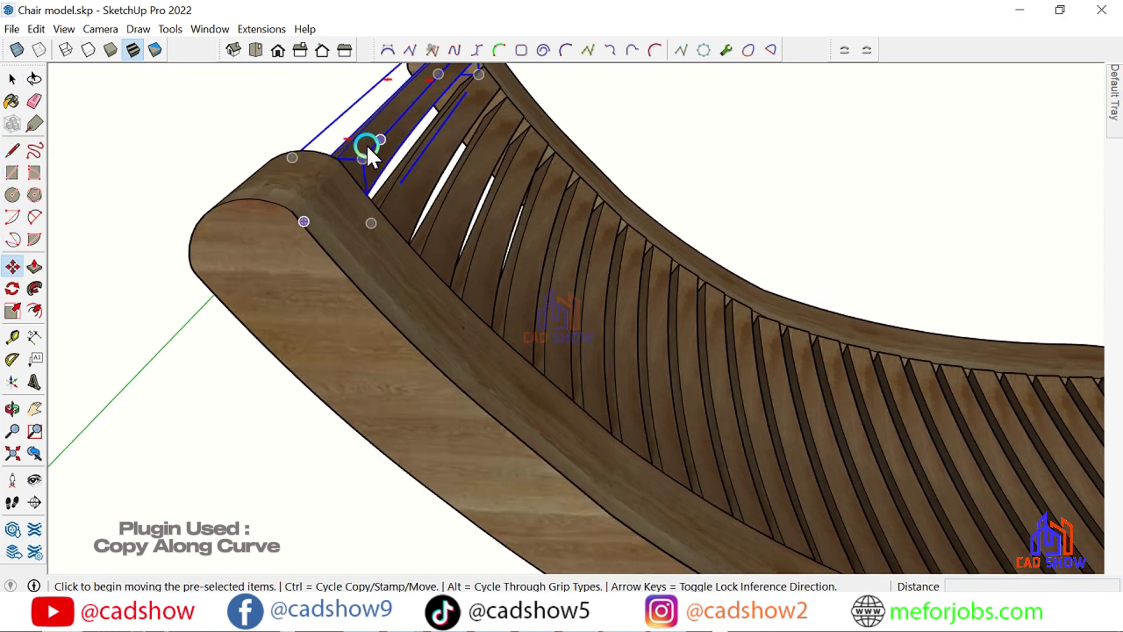
scroll(325, 177, "down", 1)
scroll(328, 163, "up", 3)
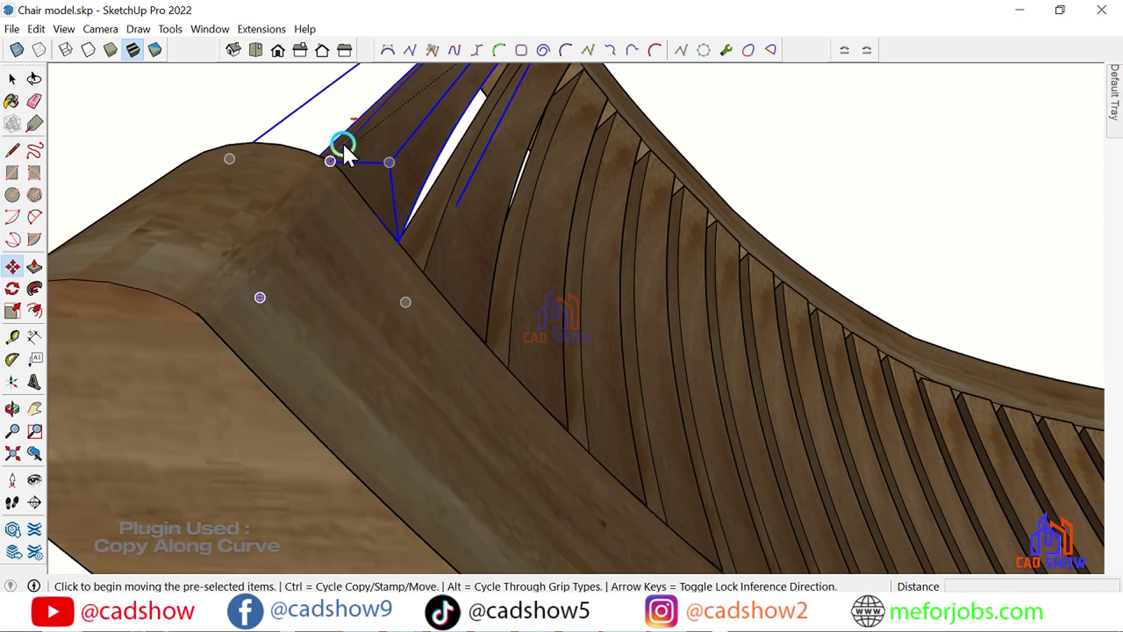
scroll(344, 155, "up", 3)
scroll(335, 193, "down", 2)
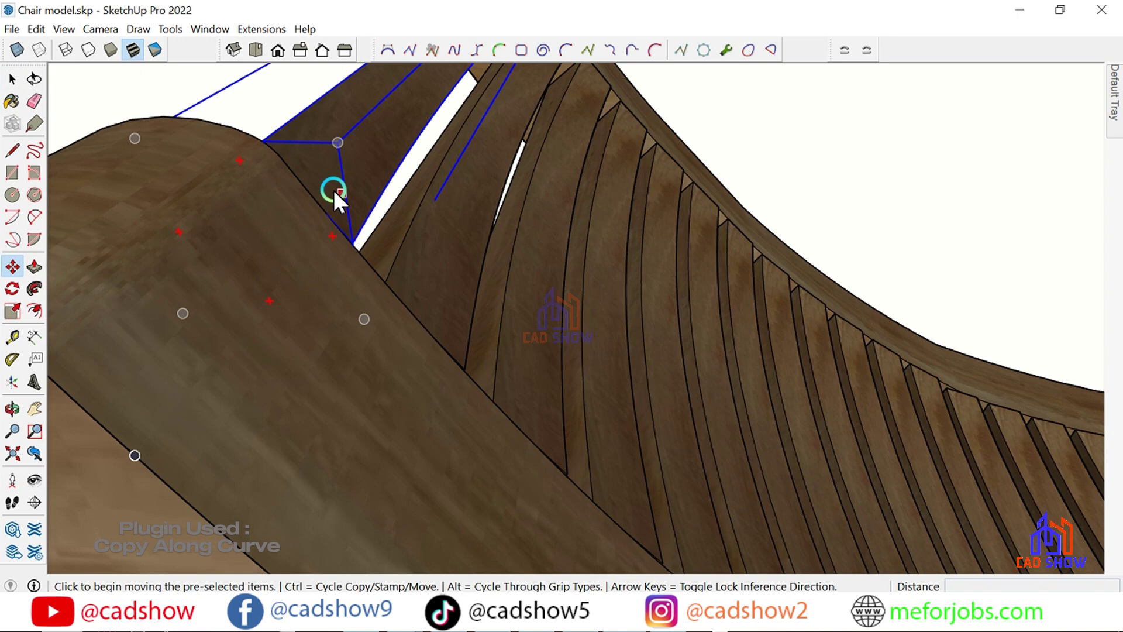
left_click(279, 156)
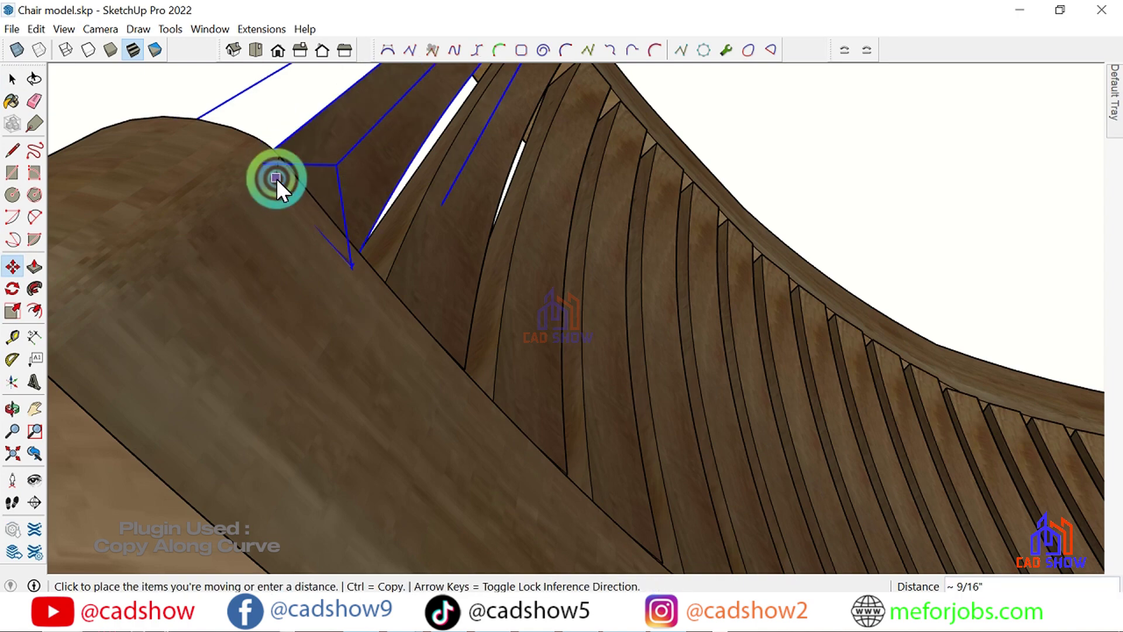
key("ctrl")
scroll(404, 143, "down", 3)
scroll(406, 135, "down", 1)
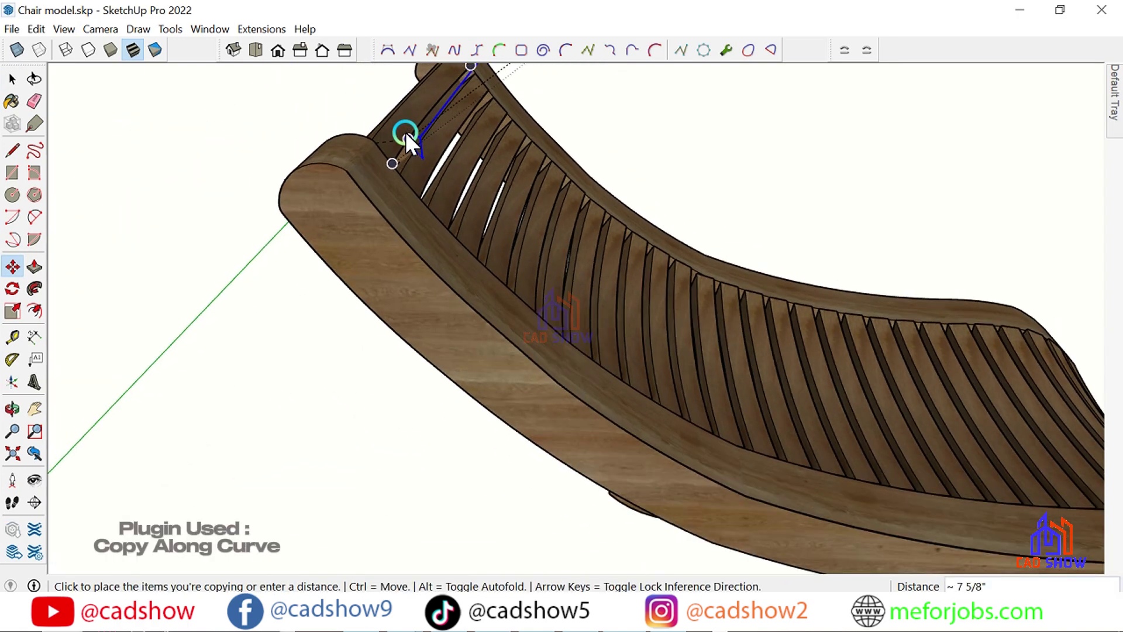
scroll(405, 131, "down", 1)
scroll(405, 132, "down", 1)
scroll(551, 375, "up", 3)
scroll(514, 430, "up", 2)
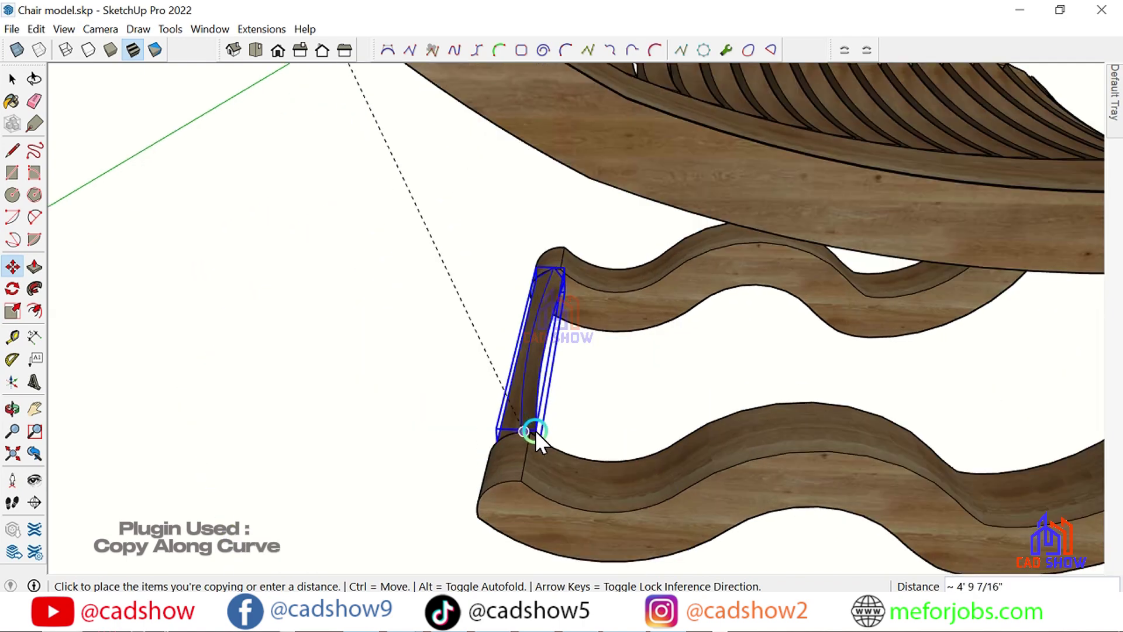
left_click(535, 434)
Step: Move the base slat copy to the end of the base curve
mouse_move(572, 357)
middle_mouse_down()
mouse_move(751, 398)
mouse_move(489, 312)
middle_mouse_up()
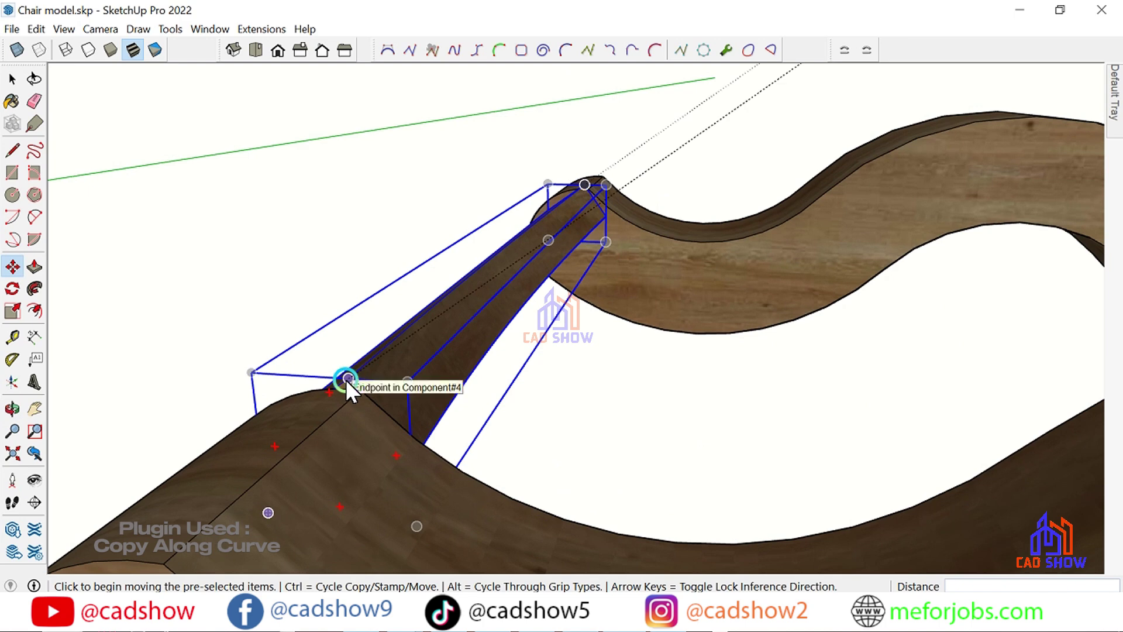
left_click(348, 381)
left_click(444, 303)
scroll(445, 302, "down", 3)
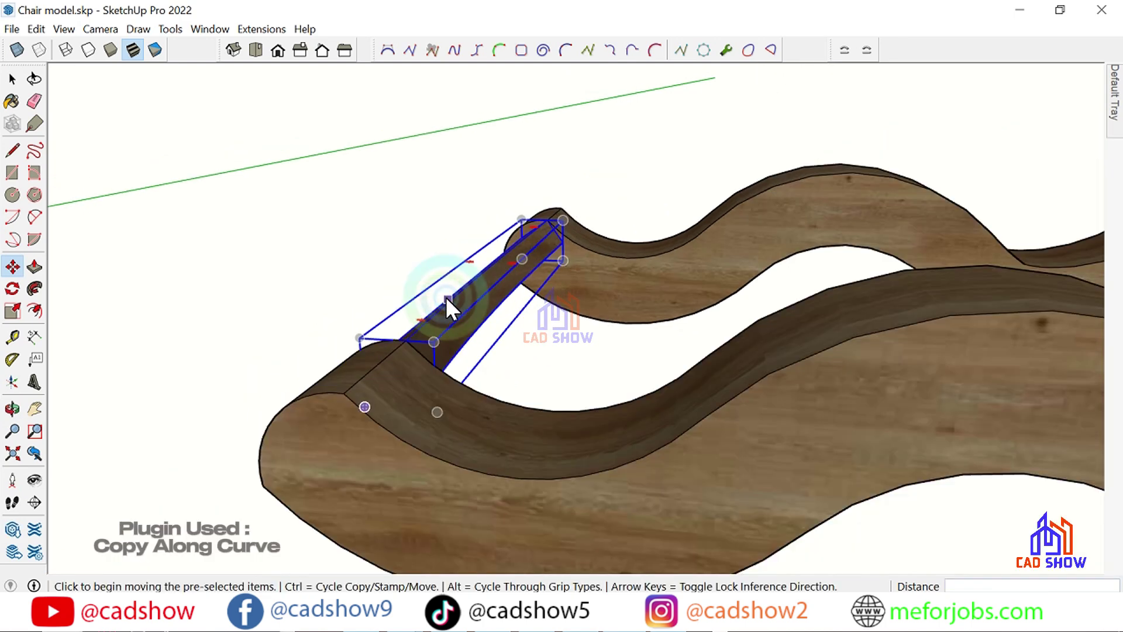
scroll(581, 233, "up", 5)
scroll(581, 234, "up", 2)
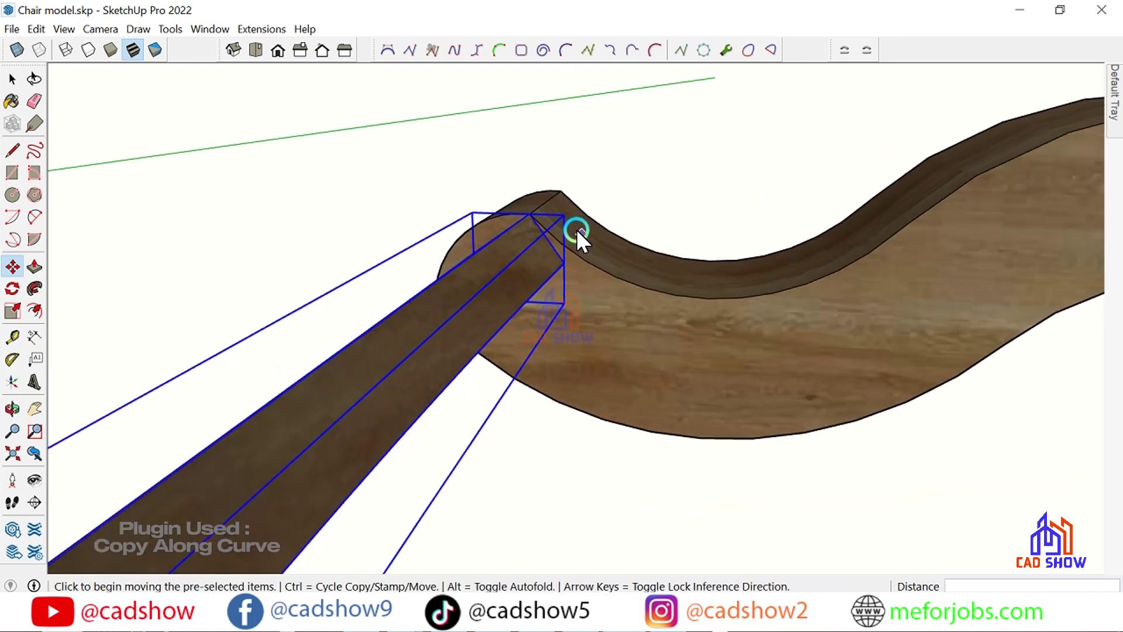
Step: Rotate the base slat 15° in the green plane about its end corner, then deselect it
left_click(12, 288)
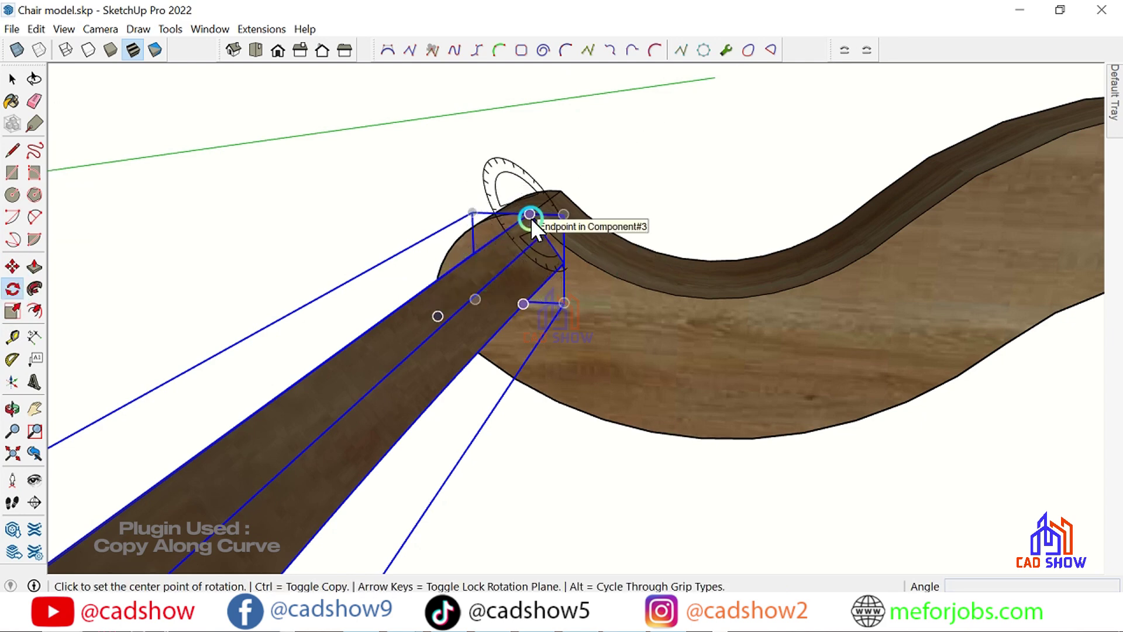
key("Right")
key("Left")
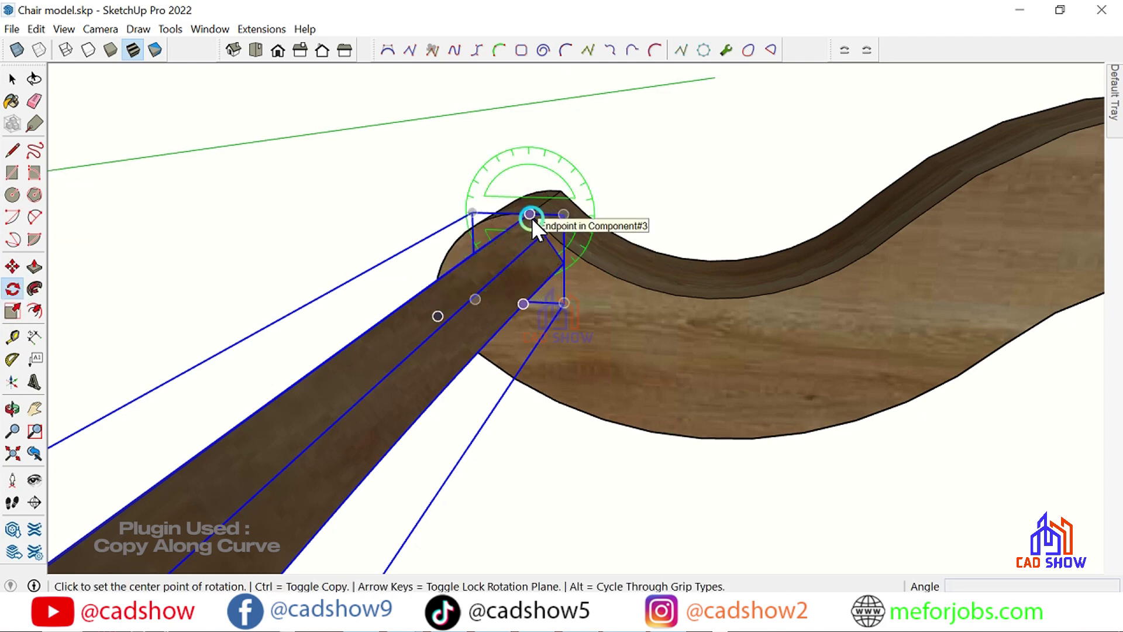
left_click(532, 218)
left_click(565, 263)
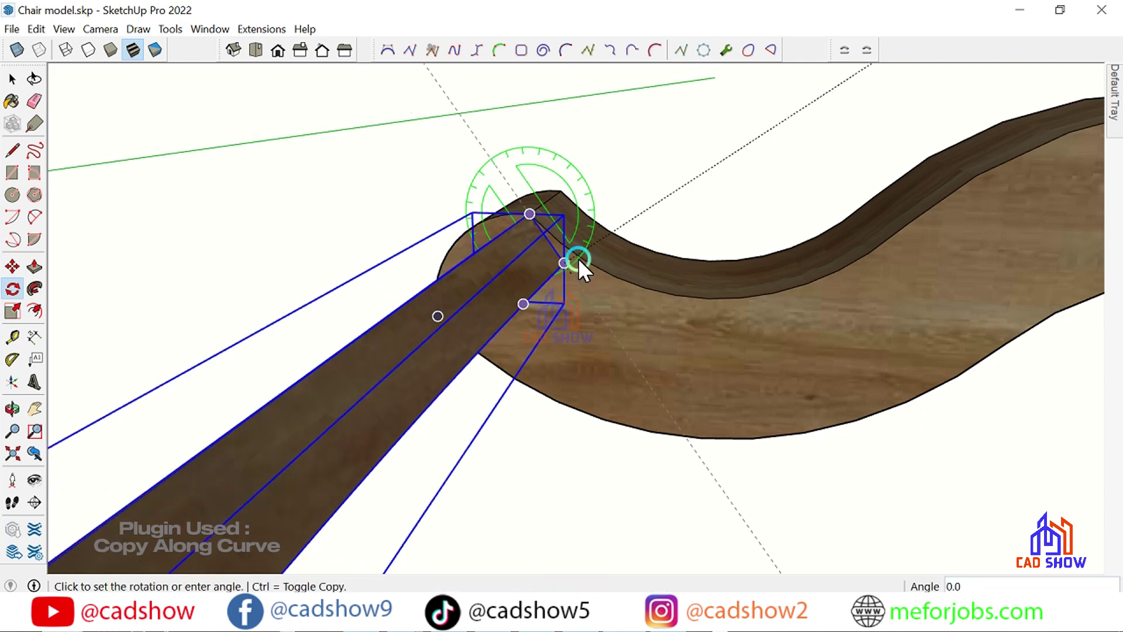
left_click(573, 252)
left_click(13, 78)
left_click(444, 205)
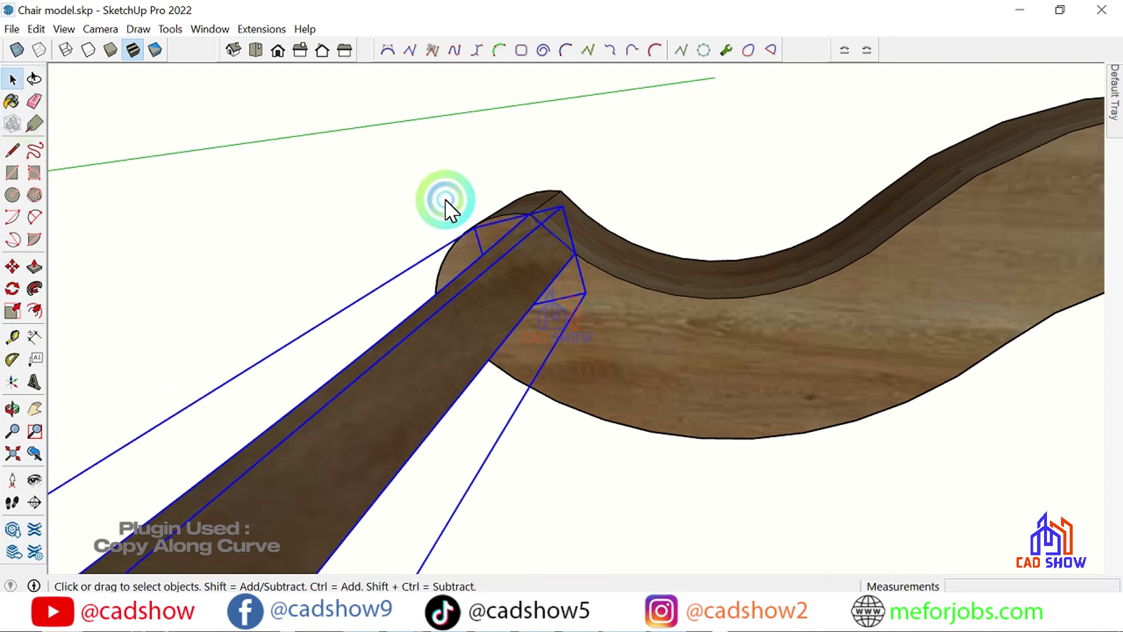
scroll(451, 170, "down", 5)
scroll(394, 255, "down", 3)
Step: Weld the base curve's segments into a single curve with Weld Edges
scroll(390, 274, "down", 3)
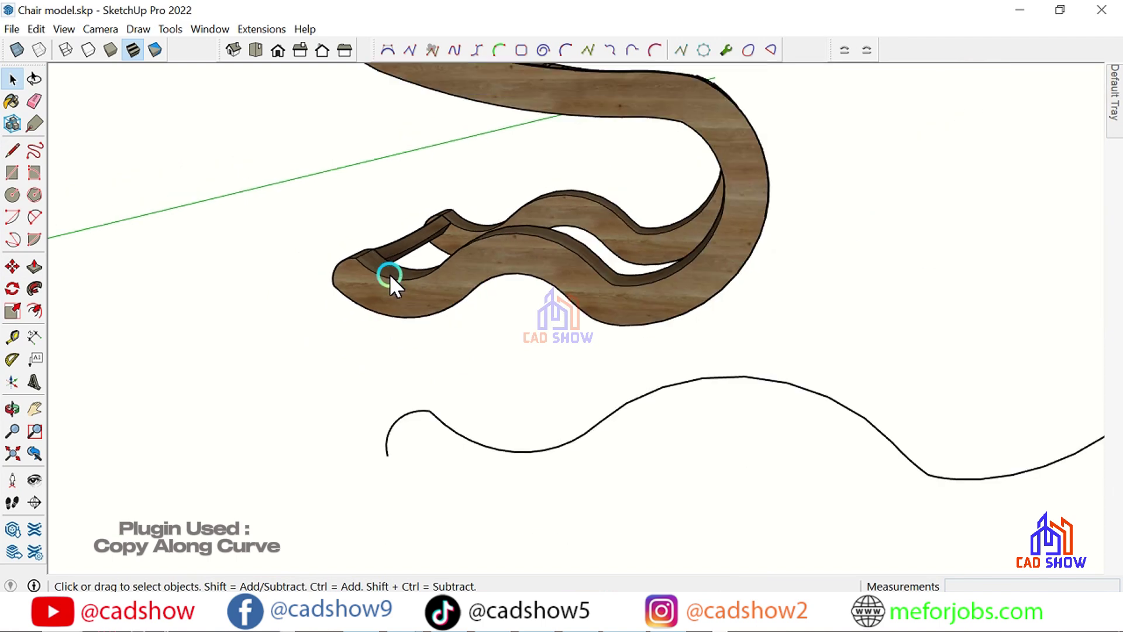
scroll(390, 273, "down", 2)
scroll(661, 374, "up", 1)
scroll(660, 365, "up", 1)
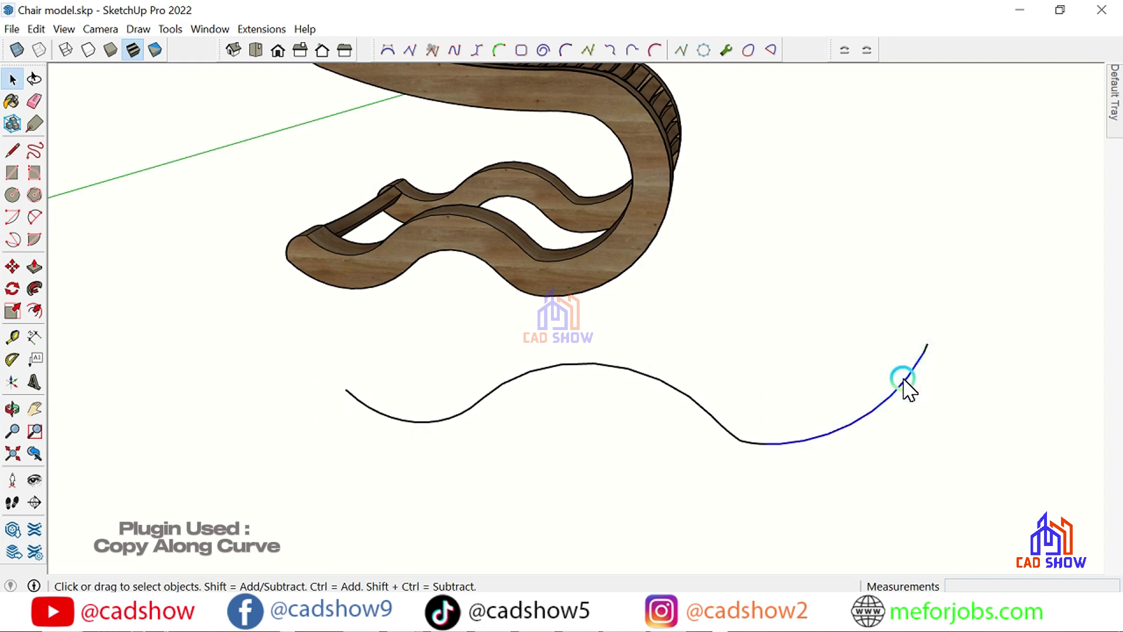
right_click(409, 420)
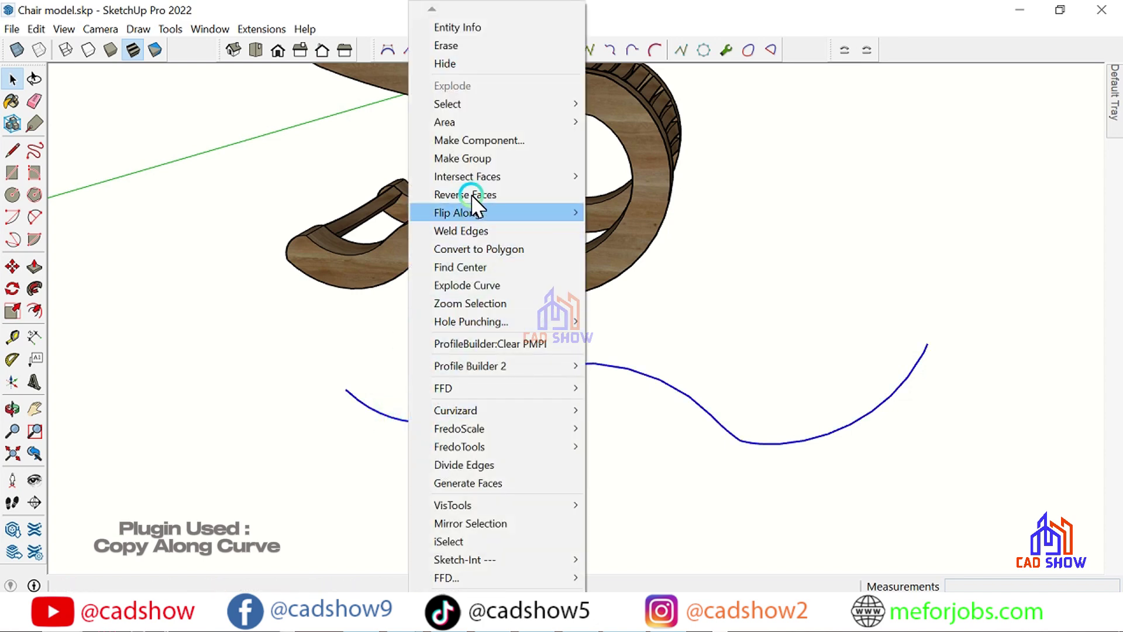
left_click(472, 231)
Step: Move the welded curve by its left end onto the lower frame's edge
left_click(465, 398)
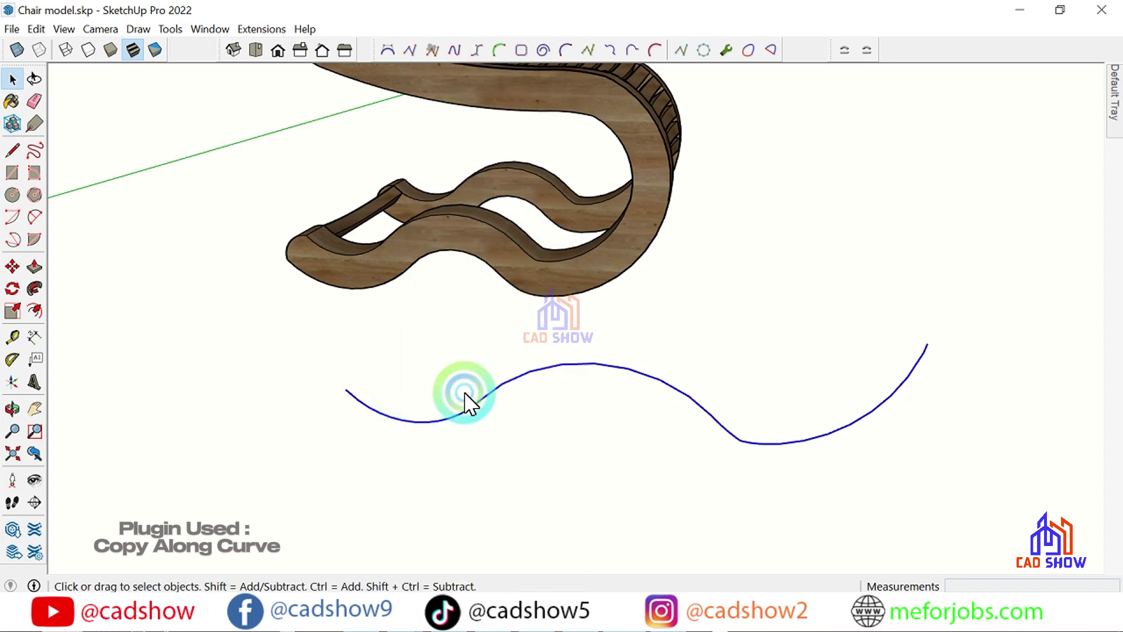
left_click(12, 268)
left_click(345, 392)
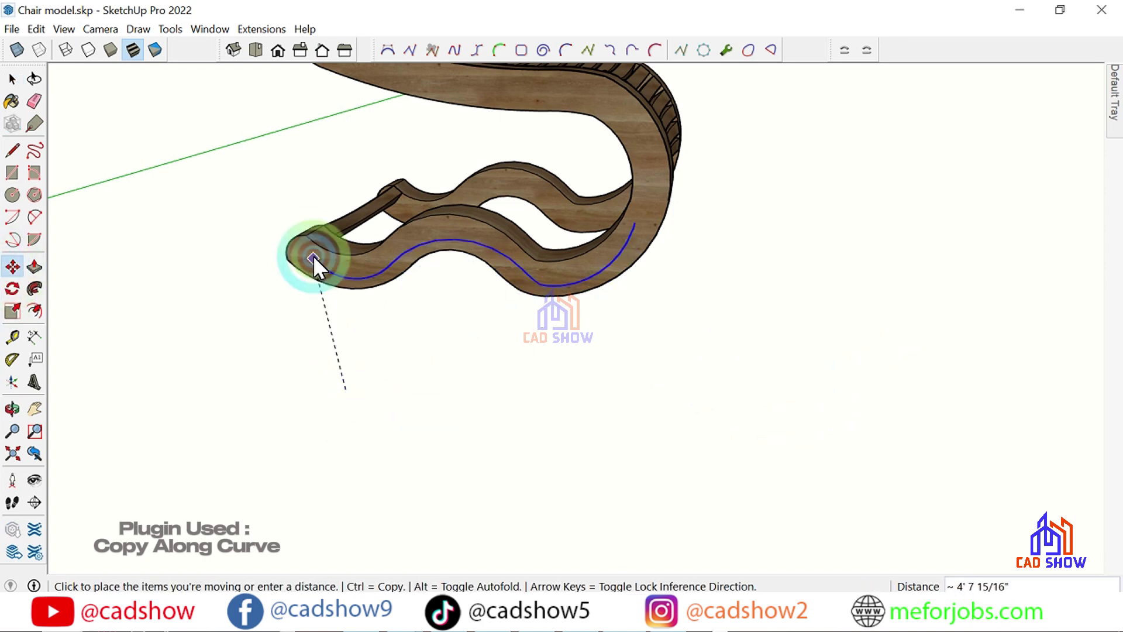
scroll(310, 246, "up", 2)
scroll(307, 241, "up", 3)
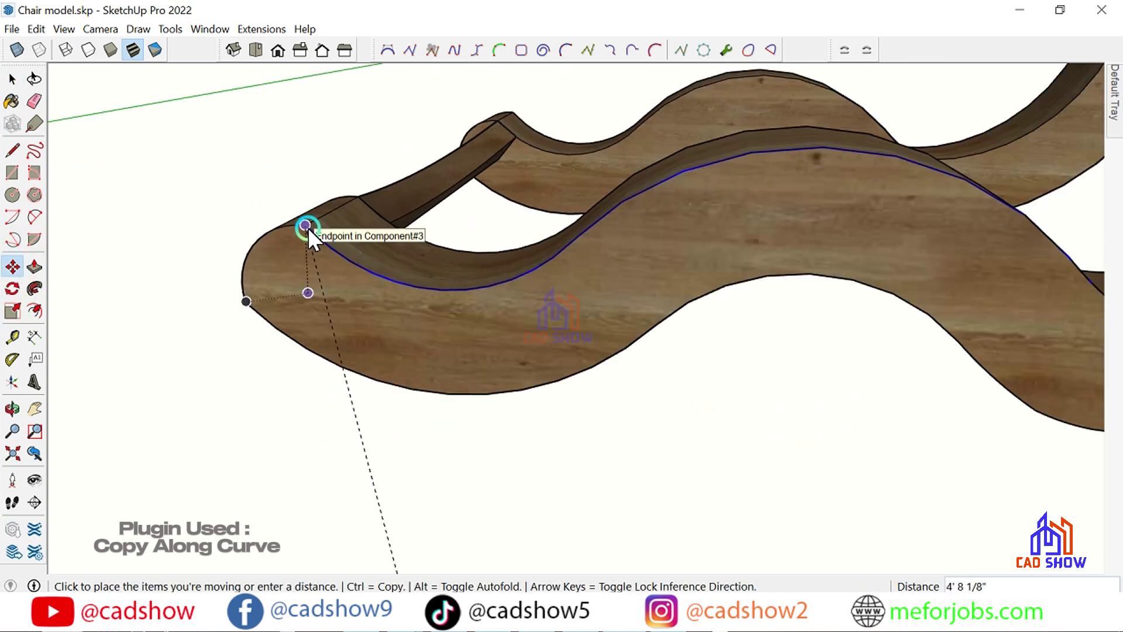
left_click(308, 227)
scroll(315, 336, "down", 3)
scroll(309, 351, "down", 1)
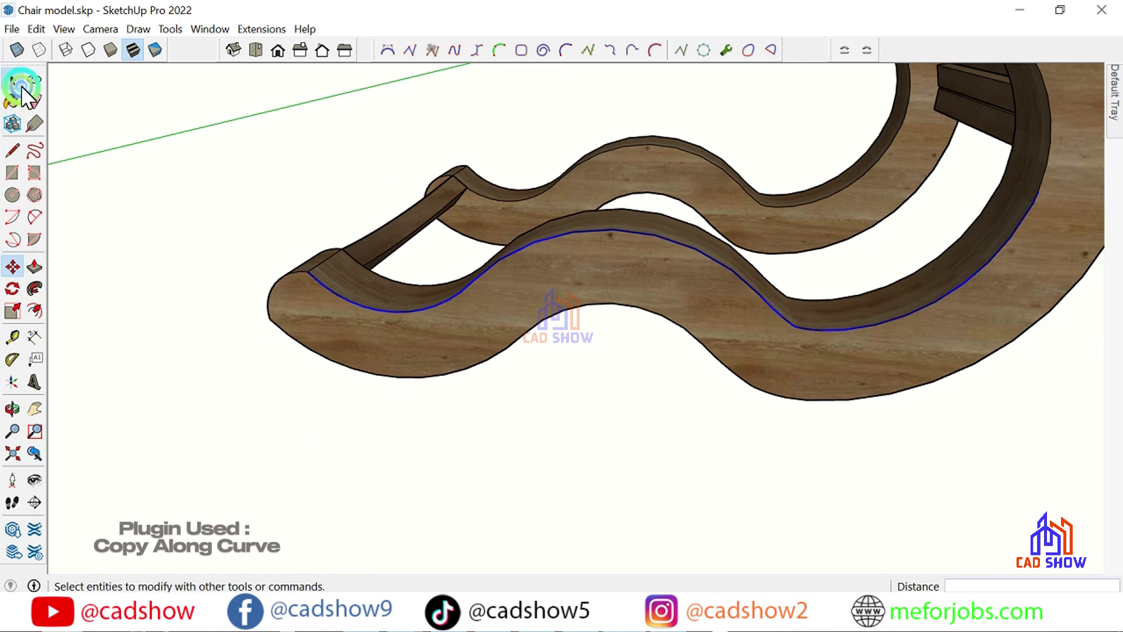
Step: Use Copy Along Curve to place 19 slat copies at 3" spacing along the base curve
left_click(21, 84)
left_click(341, 237)
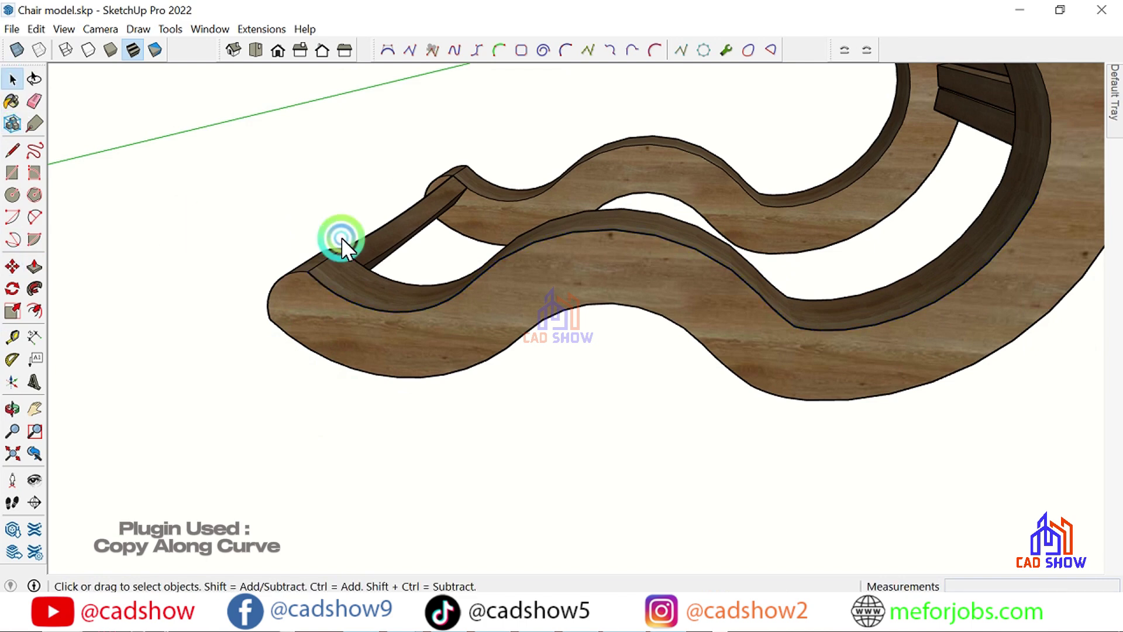
left_click(249, 29)
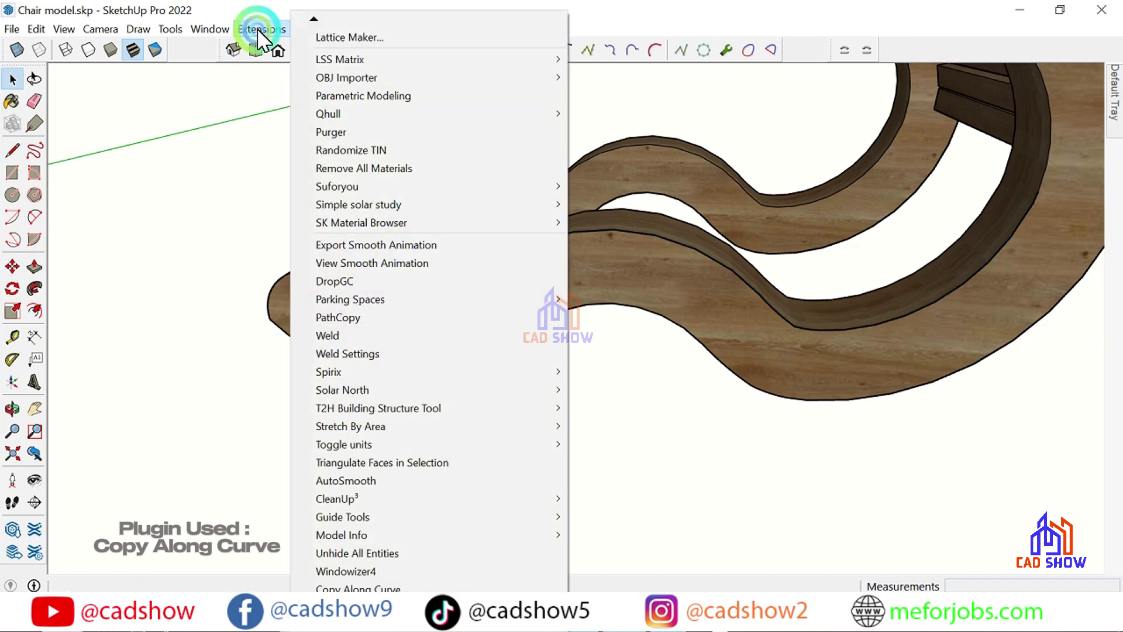
left_click(386, 587)
left_click(404, 237)
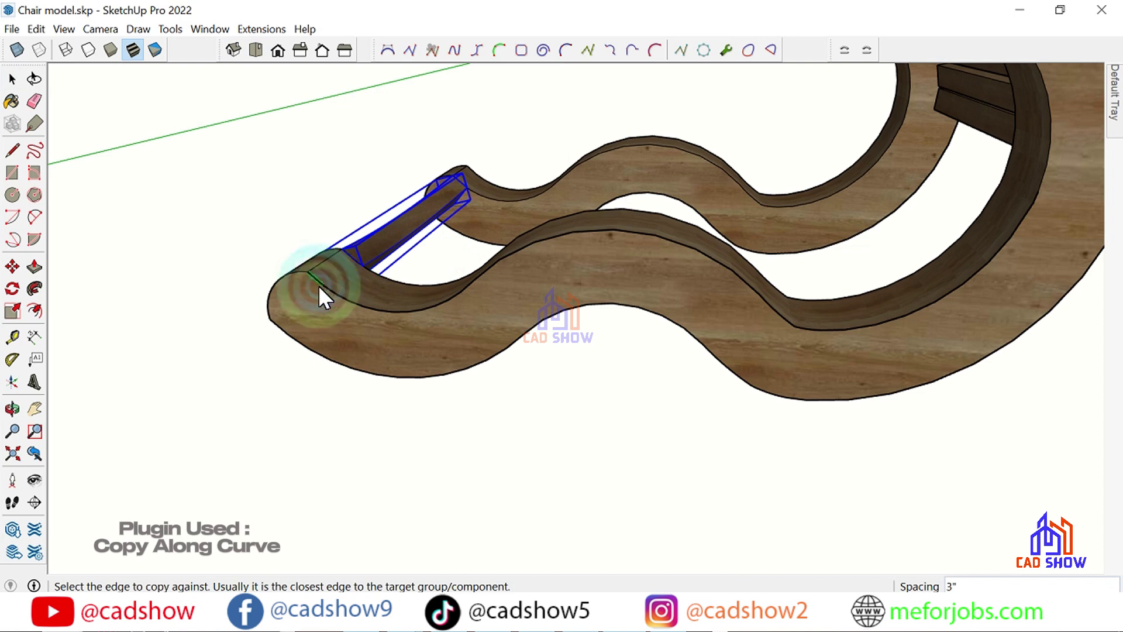
left_click(325, 289)
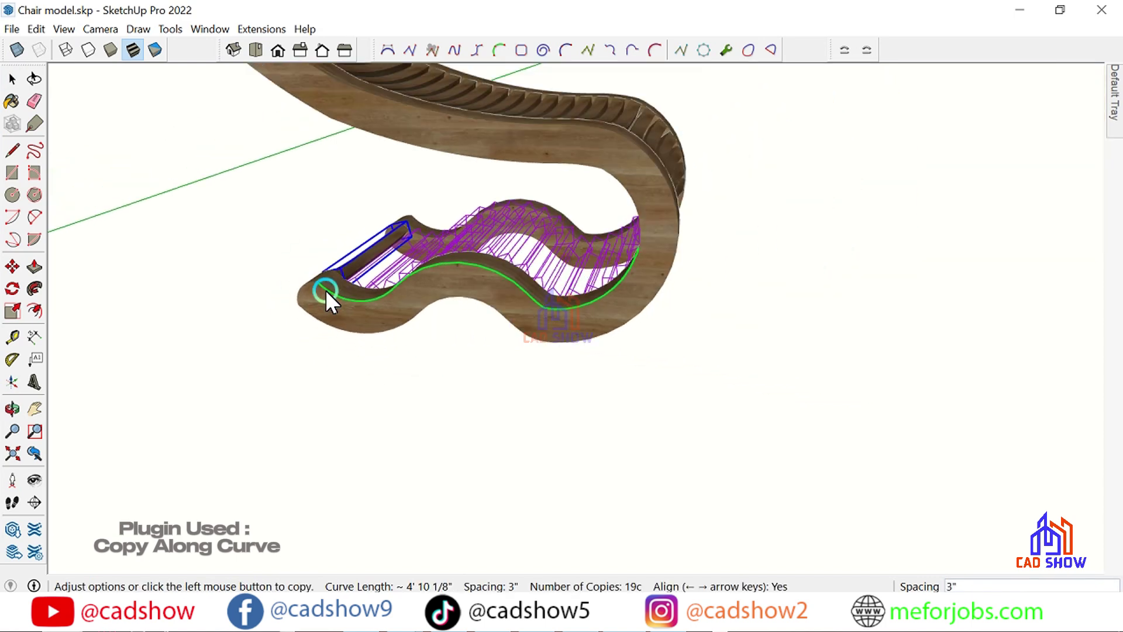
left_click(272, 332)
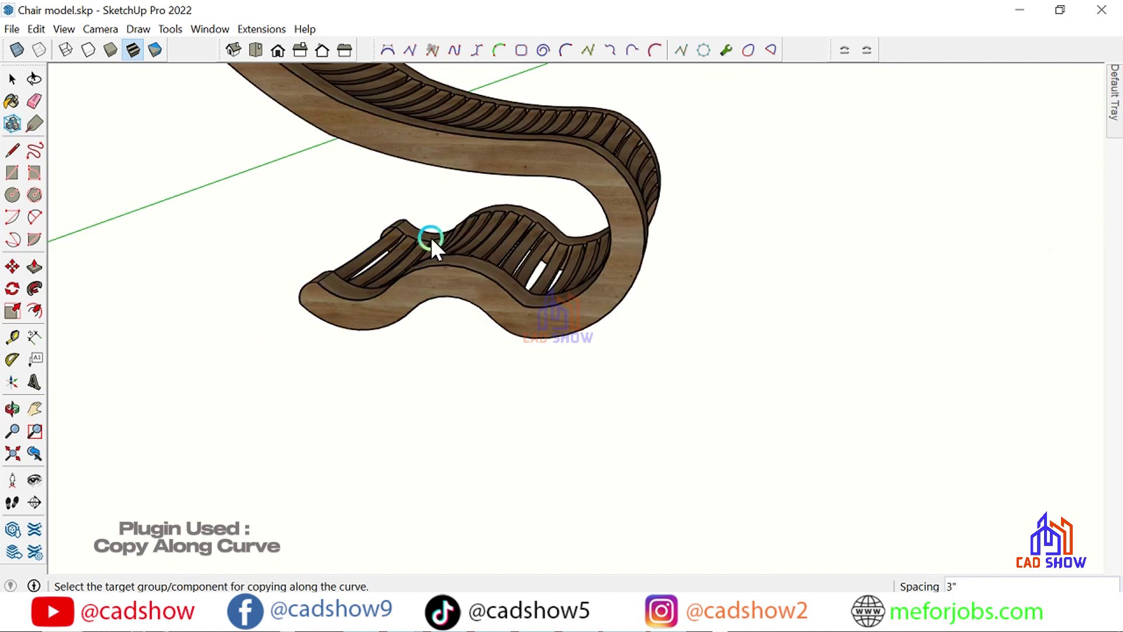
scroll(431, 240, "up", 2)
scroll(409, 292, "up", 2)
scroll(393, 351, "up", 2)
mouse_move(233, 462)
middle_mouse_down()
mouse_move(66, 178)
mouse_move(157, 183)
mouse_move(107, 278)
mouse_move(140, 291)
mouse_move(339, 275)
mouse_move(509, 293)
mouse_move(746, 202)
mouse_move(930, 304)
mouse_move(935, 333)
mouse_move(809, 388)
mouse_move(466, 381)
mouse_move(616, 368)
mouse_move(491, 321)
mouse_move(677, 281)
mouse_move(730, 240)
mouse_move(574, 303)
mouse_move(441, 123)
middle_mouse_up()
scroll(366, 198, "up", 3)
scroll(366, 212, "up", 3)
Step: Turn off the drawing axes in the View menu
scroll(366, 212, "down", 5)
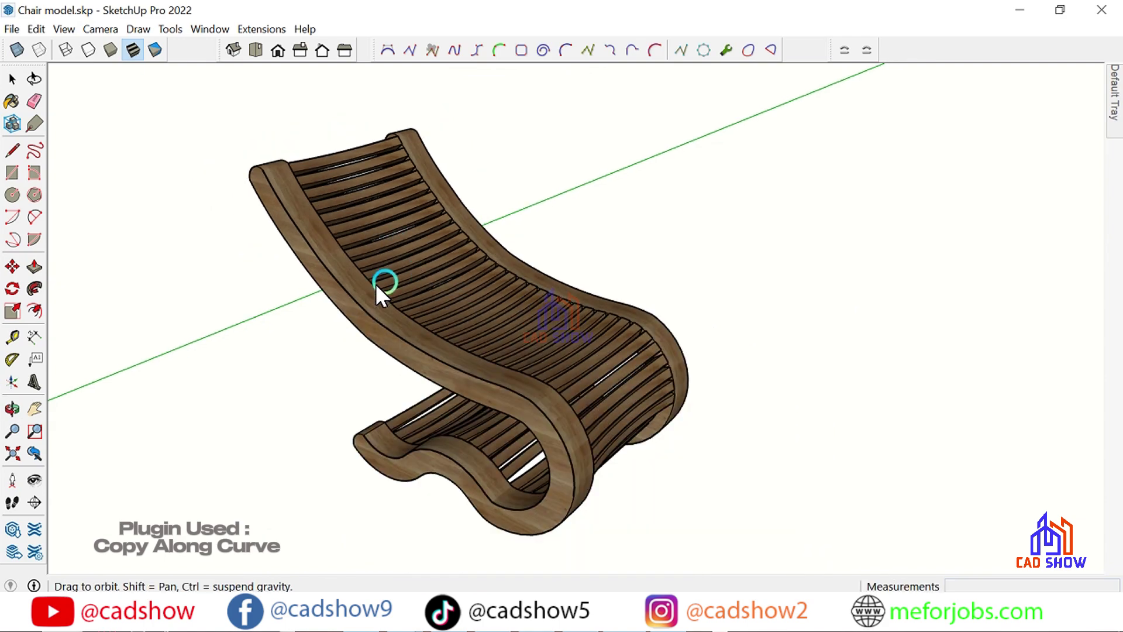
mouse_move(375, 283)
middle_mouse_down()
mouse_move(208, 243)
mouse_move(345, 270)
mouse_move(327, 257)
middle_mouse_up()
left_click(62, 28)
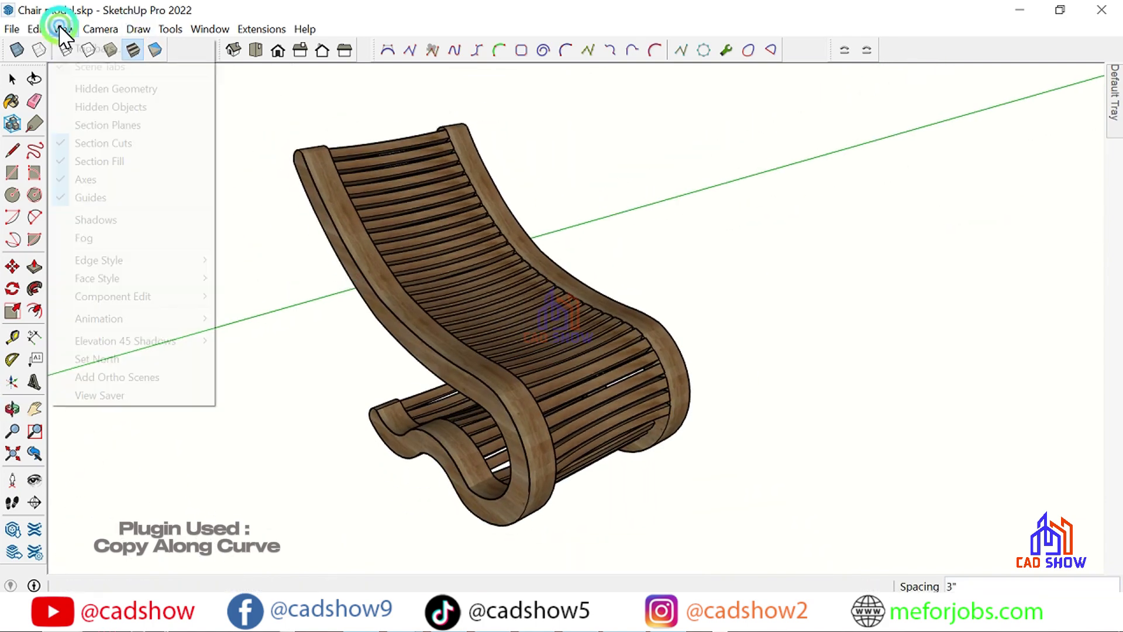
left_click(112, 181)
scroll(240, 188, "down", 2)
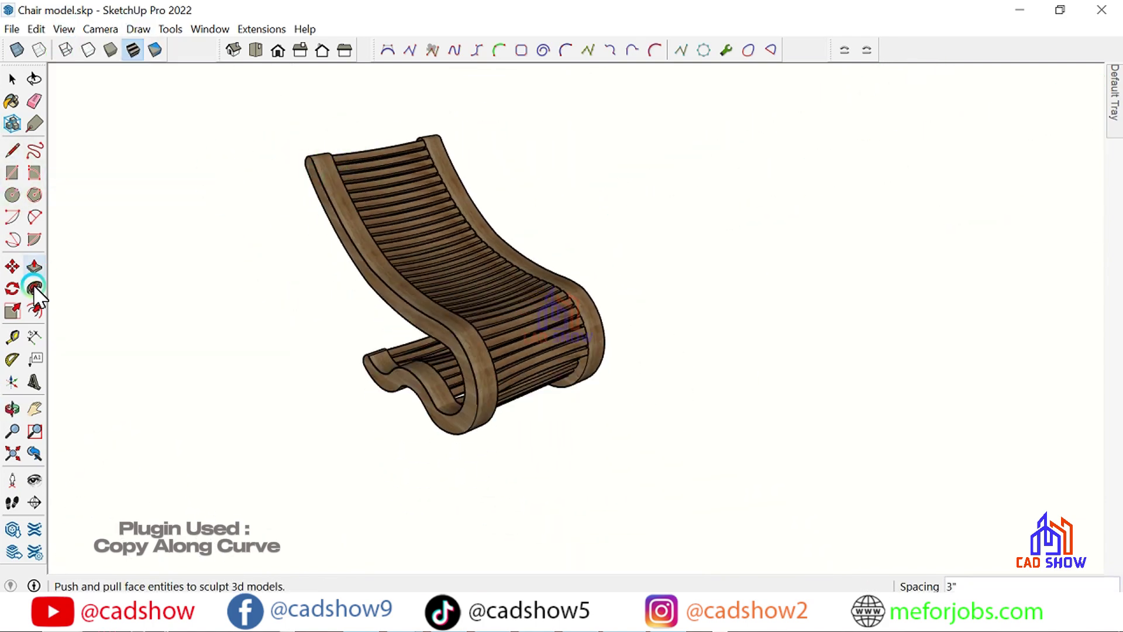
Step: Orbit and look around the chair from several angles, then bring up the File menu
left_click(18, 405)
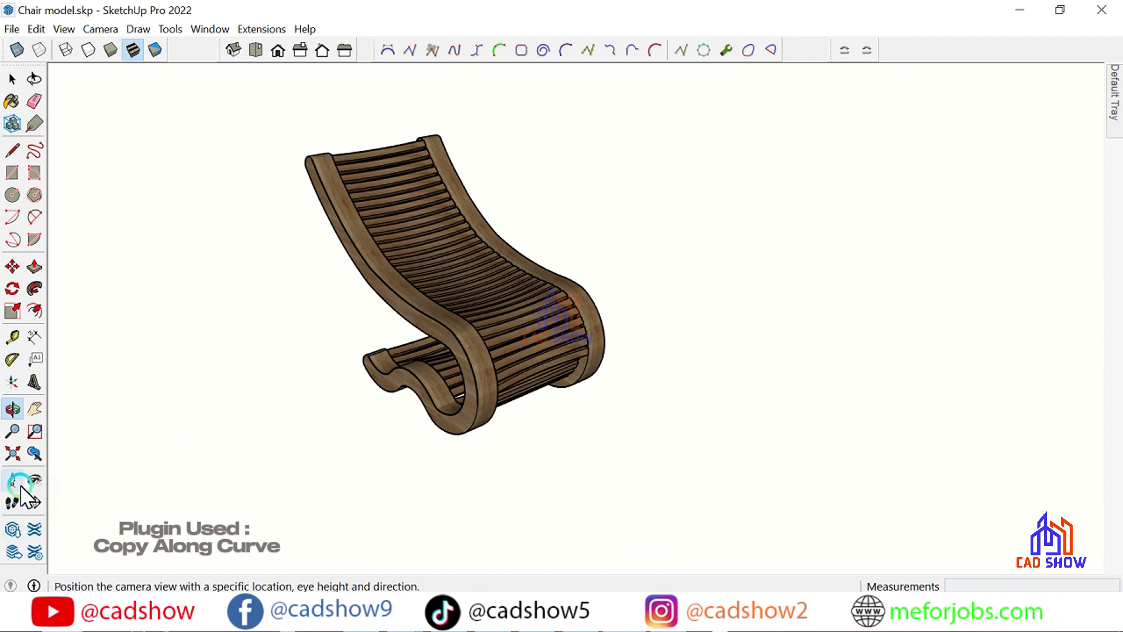
left_click(311, 371)
mouse_move(312, 371)
left_mouse_down()
mouse_move(376, 311)
mouse_move(338, 339)
mouse_move(558, 310)
left_mouse_up()
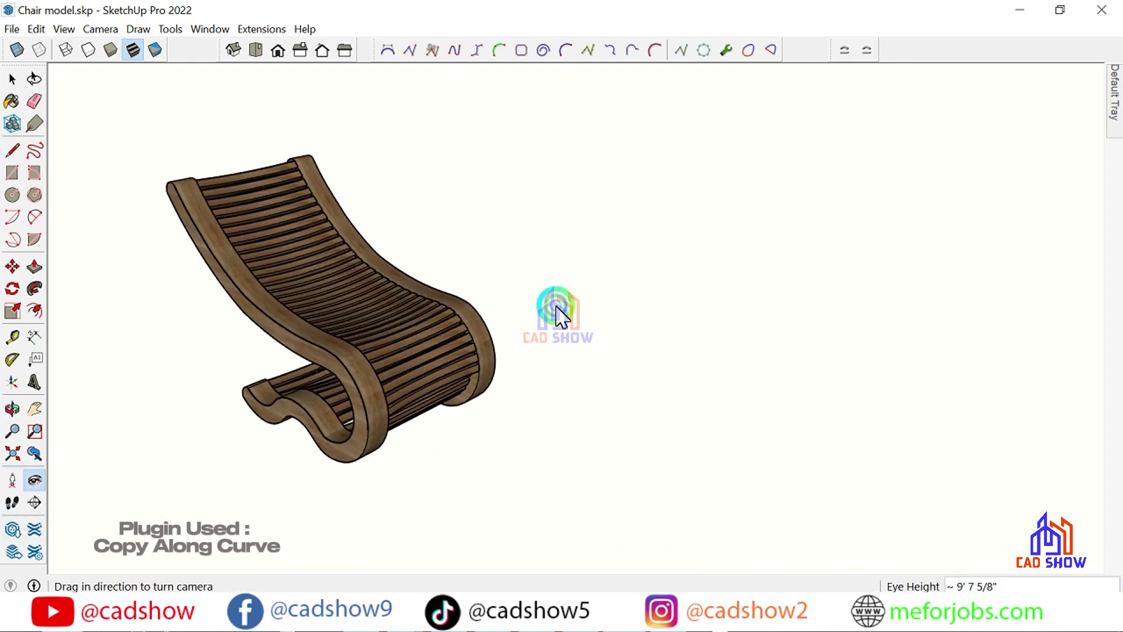
mouse_move(558, 310)
middle_mouse_down()
mouse_move(438, 296)
mouse_move(421, 311)
mouse_move(421, 369)
middle_mouse_up()
scroll(391, 437, "up", 3)
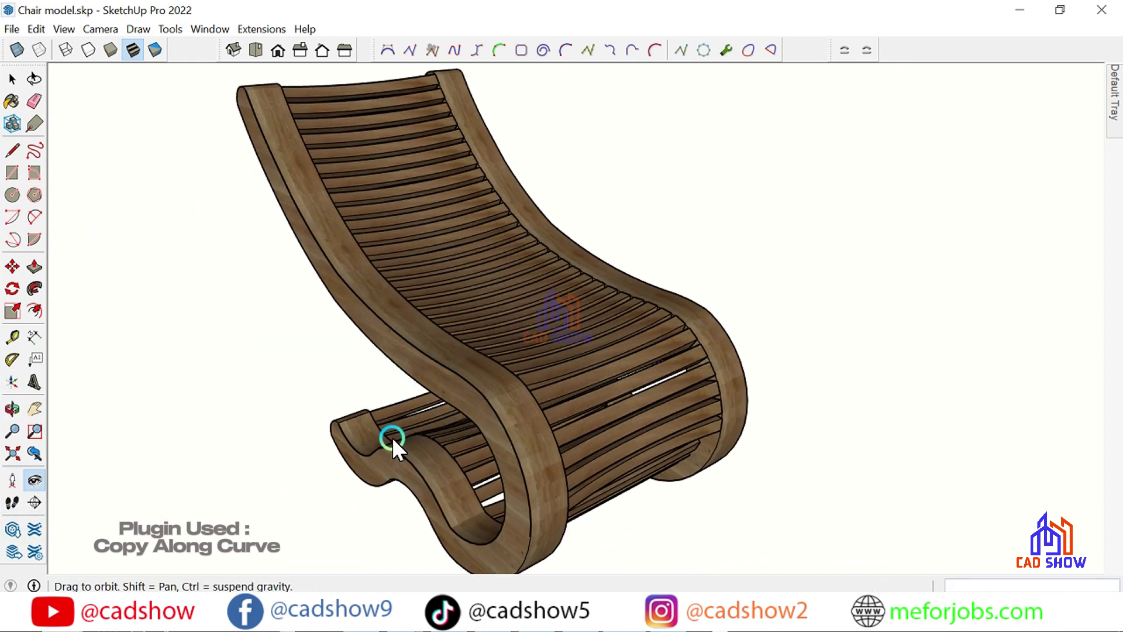
mouse_move(392, 437)
middle_mouse_down()
mouse_move(112, 380)
mouse_move(592, 402)
mouse_move(682, 487)
mouse_move(493, 405)
mouse_move(526, 330)
mouse_move(392, 289)
mouse_move(141, 298)
mouse_move(700, 404)
middle_mouse_up()
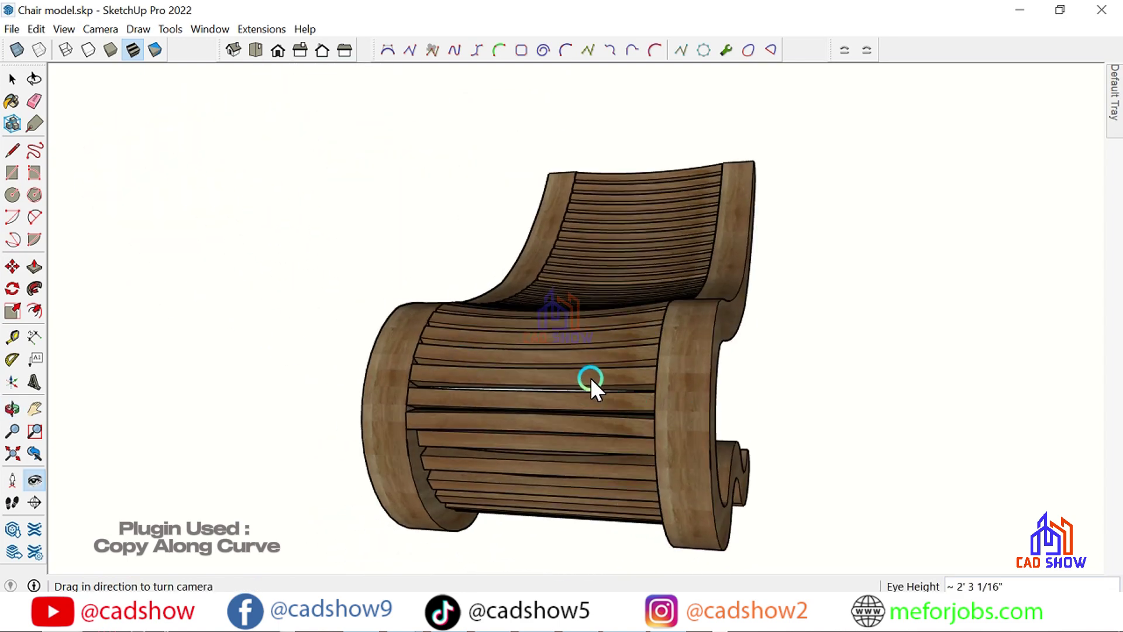
mouse_move(591, 381)
middle_mouse_down()
mouse_move(526, 394)
mouse_move(438, 388)
mouse_move(553, 433)
mouse_move(272, 420)
mouse_move(370, 358)
mouse_move(405, 434)
mouse_move(719, 466)
mouse_move(901, 426)
mouse_move(922, 521)
mouse_move(769, 501)
mouse_move(617, 462)
mouse_move(296, 446)
mouse_move(300, 394)
mouse_move(654, 368)
mouse_move(927, 433)
mouse_move(958, 405)
middle_mouse_up()
mouse_move(511, 399)
middle_mouse_down()
mouse_move(669, 482)
mouse_move(782, 426)
mouse_move(747, 409)
mouse_move(234, 428)
mouse_move(490, 460)
mouse_move(502, 485)
middle_mouse_up()
scroll(641, 362, "up", 2)
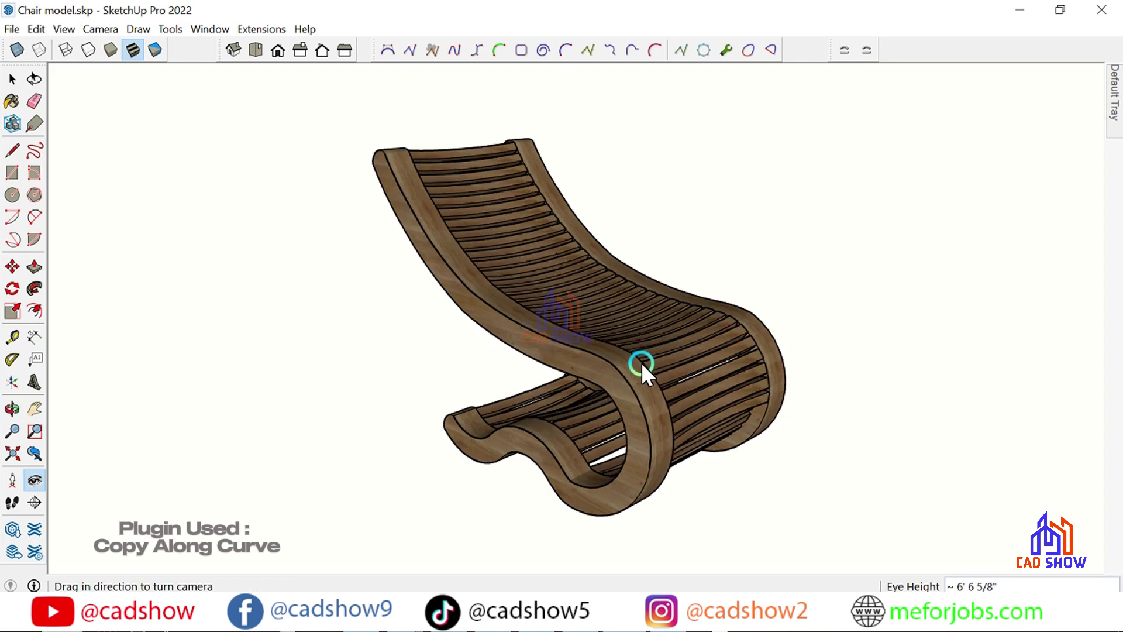
scroll(641, 363, "up", 2)
mouse_move(447, 410)
middle_mouse_down()
mouse_move(311, 393)
mouse_move(328, 399)
mouse_move(313, 387)
middle_mouse_up()
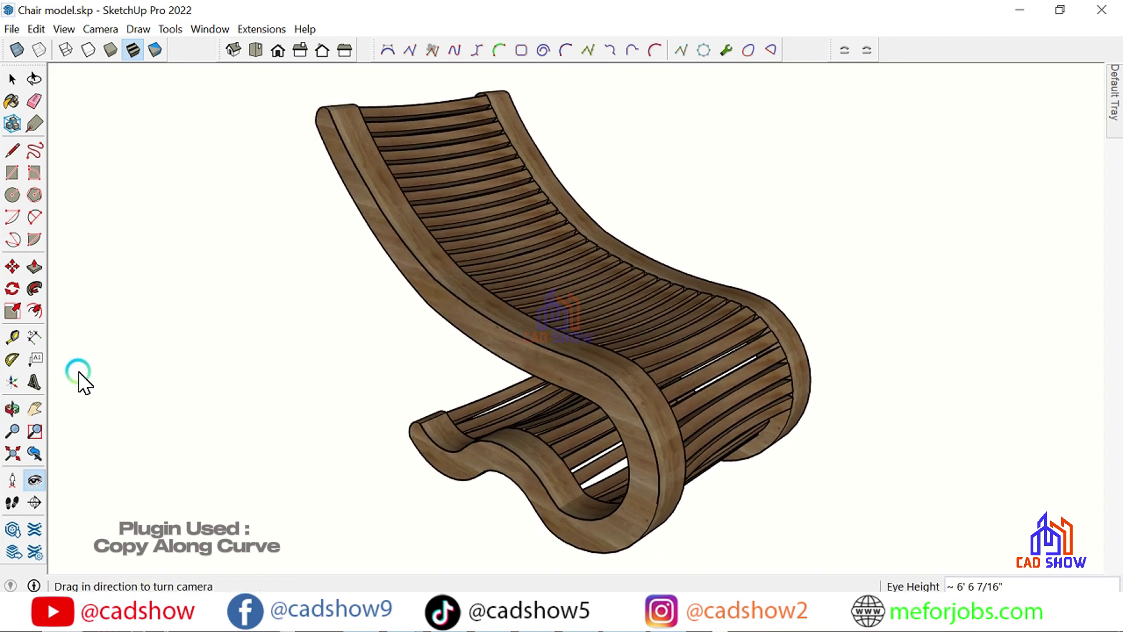
left_click(13, 29)
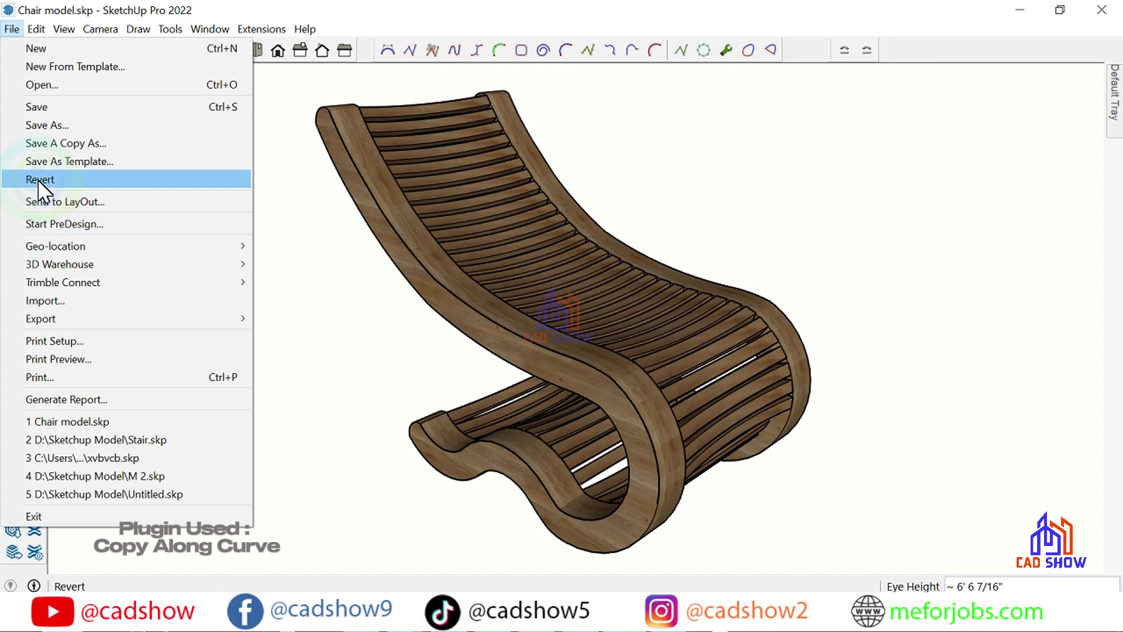